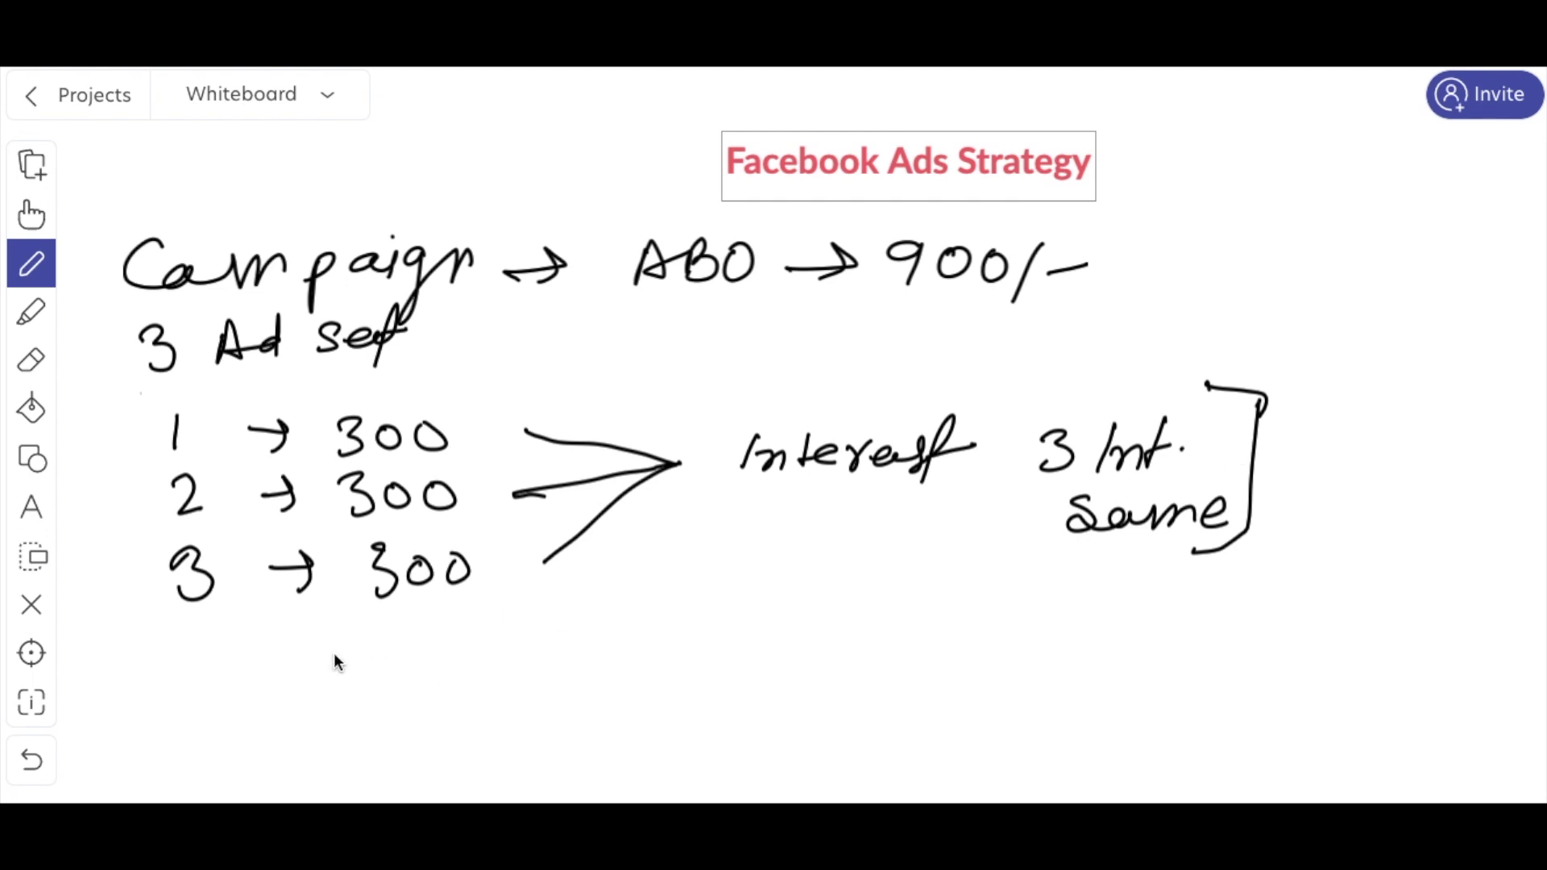
Step: Handwrite the line "Ad Creative → Carousel Post / Video" below the three 300 ad set budgets on the whiteboard
{"action": "left_click_drag", "start_coordinate": [224, 691], "coordinate": [296, 641]}
{"action": "left_click_drag", "start_coordinate": [417, 654], "coordinate": [732, 650]}
{"action": "left_click_drag", "start_coordinate": [714, 625], "coordinate": [714, 669]}
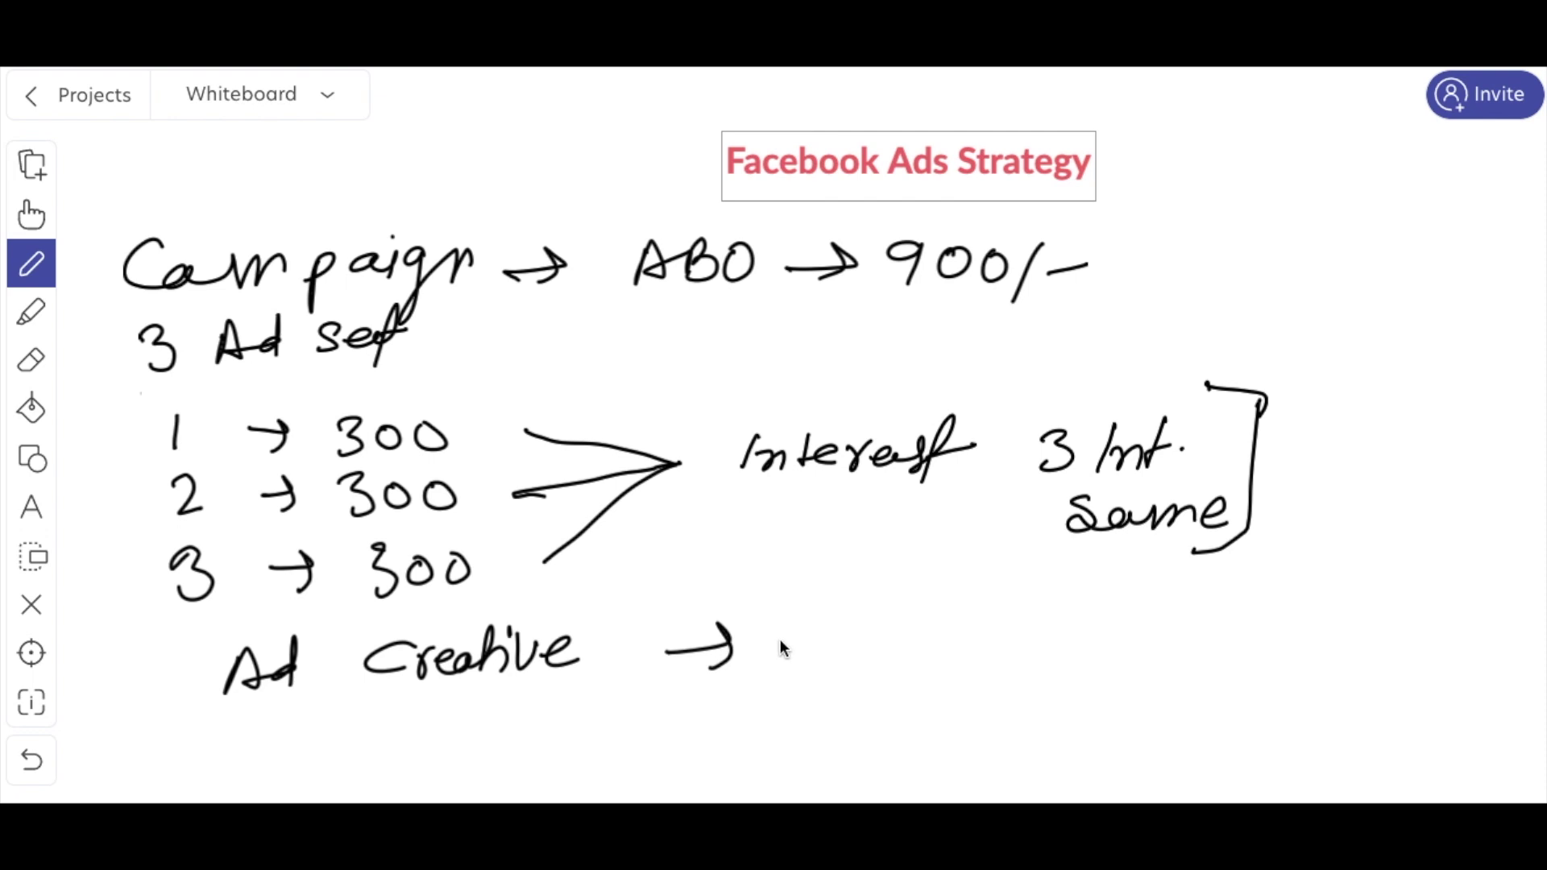
{"action": "mouse_move", "coordinate": [803, 631]}
{"action": "left_mouse_down"}
{"action": "mouse_move", "coordinate": [806, 656]}
{"action": "mouse_move", "coordinate": [919, 645]}
{"action": "left_mouse_up"}
{"action": "left_click_drag", "start_coordinate": [1054, 627], "coordinate": [1049, 654]}
{"action": "mouse_move", "coordinate": [1115, 601]}
{"action": "left_mouse_down"}
{"action": "mouse_move", "coordinate": [1107, 650]}
{"action": "mouse_move", "coordinate": [1157, 640]}
{"action": "mouse_move", "coordinate": [1202, 656]}
{"action": "left_mouse_up"}
{"action": "left_click_drag", "start_coordinate": [1177, 636], "coordinate": [1237, 627]}
{"action": "left_click_drag", "start_coordinate": [1318, 582], "coordinate": [1233, 713]}
{"action": "mouse_move", "coordinate": [1318, 625]}
{"action": "left_mouse_down"}
{"action": "mouse_move", "coordinate": [1373, 657]}
{"action": "mouse_move", "coordinate": [1406, 627]}
{"action": "left_mouse_up"}
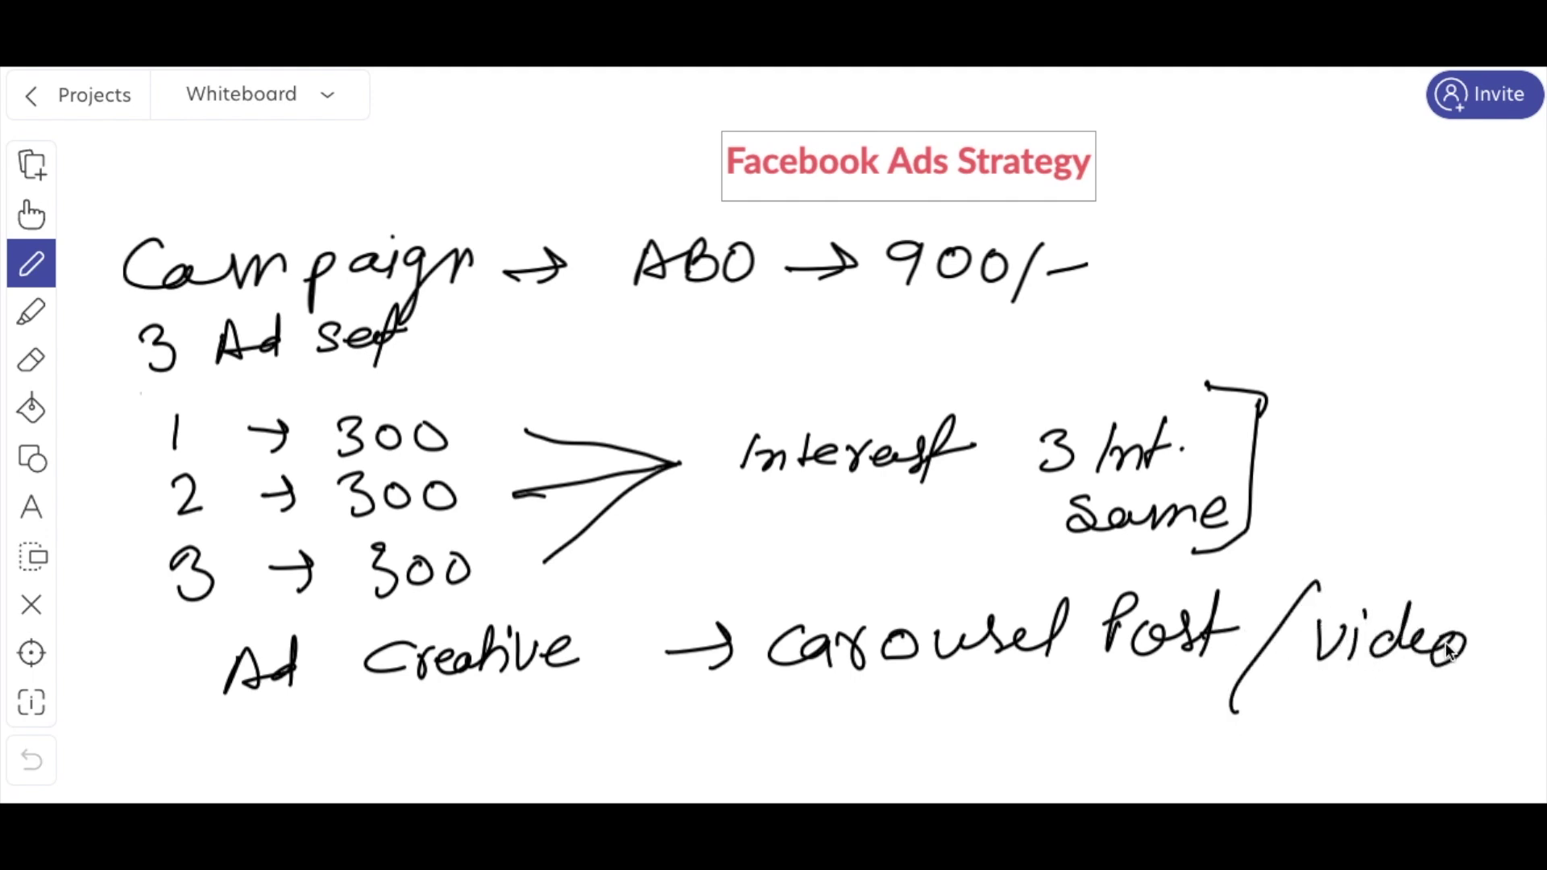
Step: Underline "Video" and "Carousel" in the handwritten ad creative line and add short pen strokes below "Carousel"
{"action": "left_click", "coordinate": [1269, 695]}
{"action": "left_click_drag", "start_coordinate": [1287, 690], "coordinate": [1448, 687]}
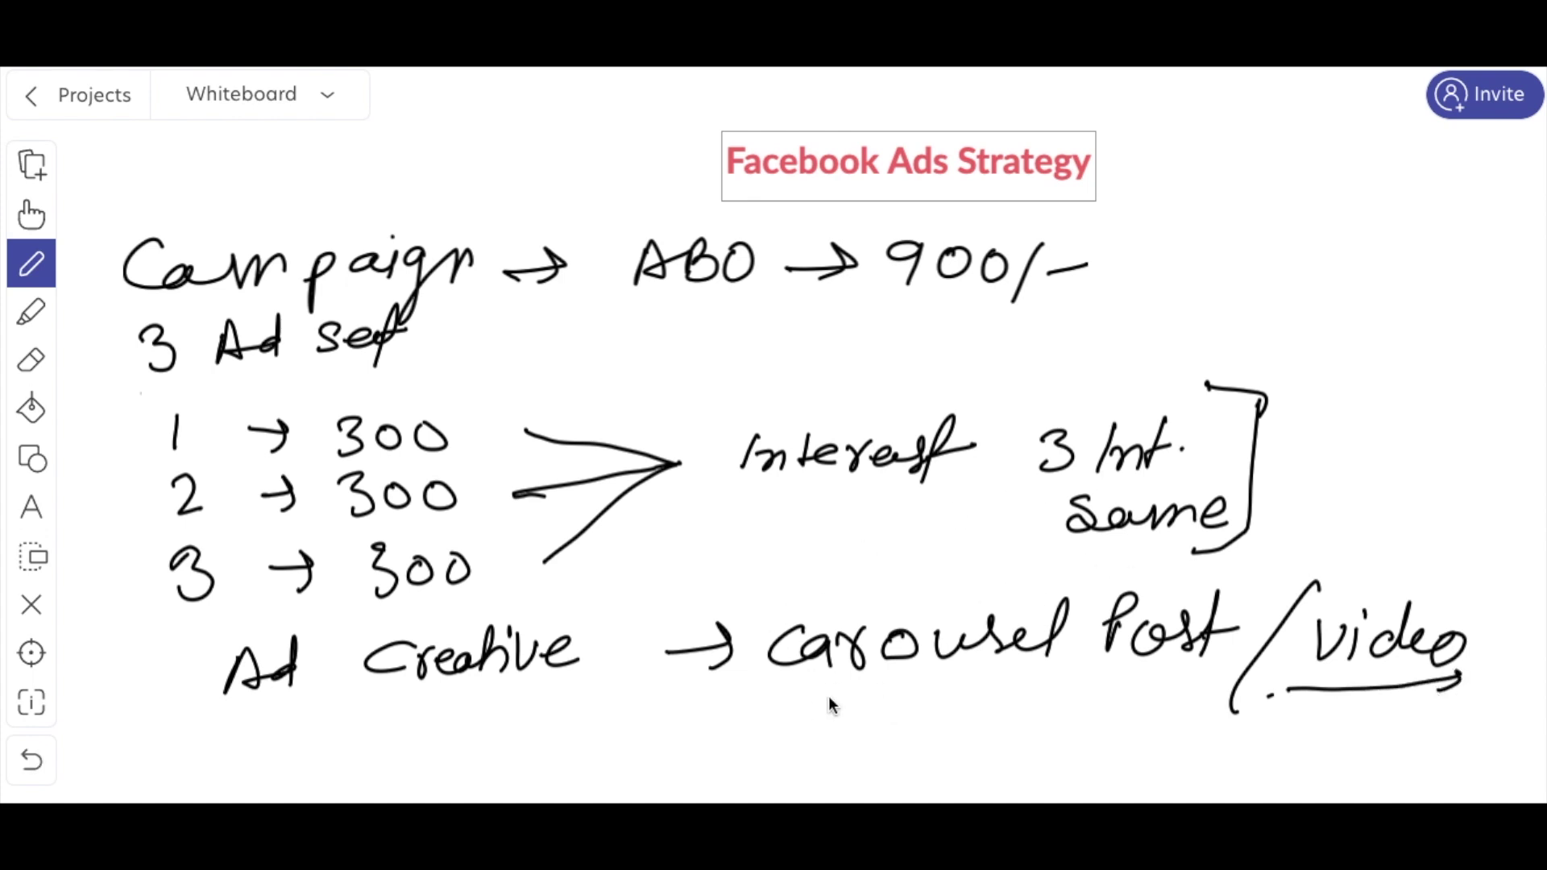
{"action": "left_click_drag", "start_coordinate": [794, 686], "coordinate": [843, 687]}
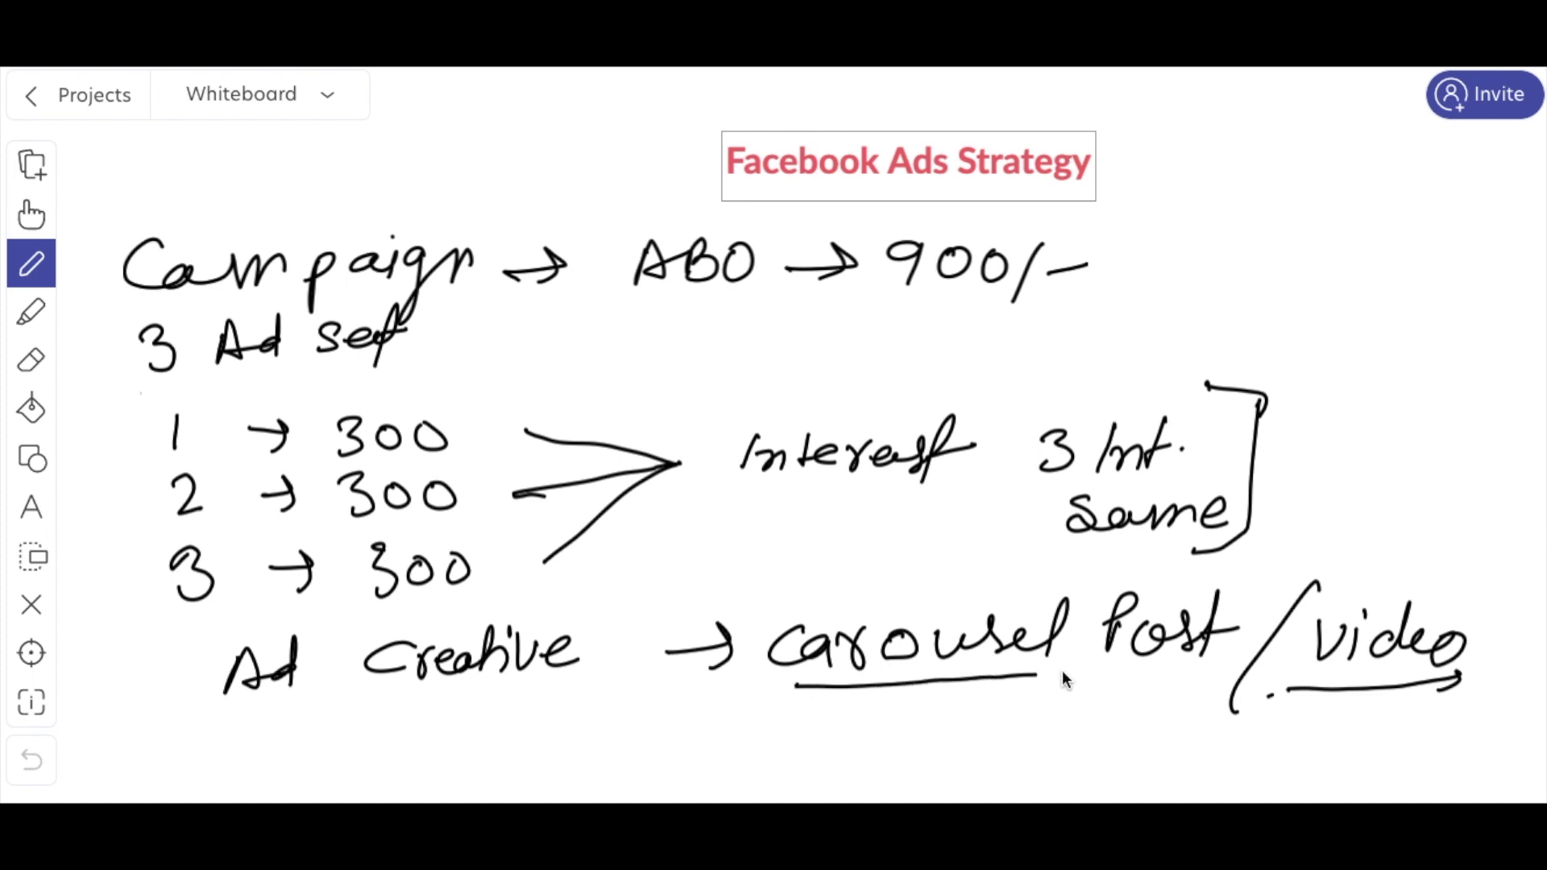
{"action": "mouse_move", "coordinate": [1035, 695]}
{"action": "left_mouse_down"}
{"action": "mouse_move", "coordinate": [1037, 725]}
{"action": "mouse_move", "coordinate": [1070, 689]}
{"action": "mouse_move", "coordinate": [1068, 748]}
{"action": "left_mouse_up"}
{"action": "mouse_move", "coordinate": [1040, 682]}
{"action": "left_mouse_down"}
{"action": "mouse_move", "coordinate": [1061, 687]}
{"action": "mouse_move", "coordinate": [1033, 721]}
{"action": "left_mouse_up"}
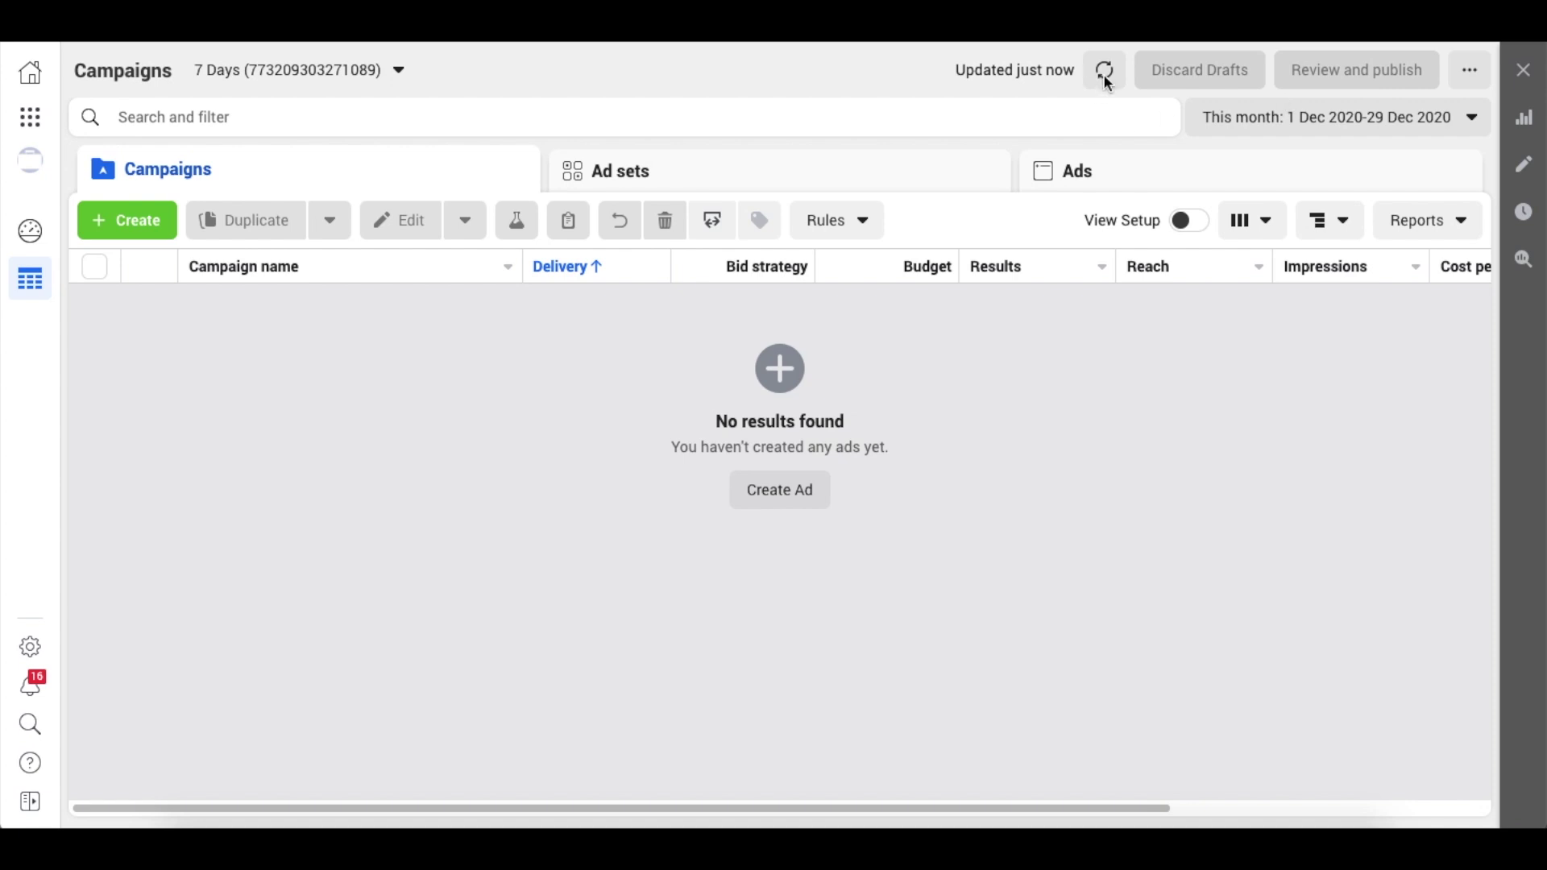
Step: Switch to Facebook Ads Manager and set the campaign list's date range to 29 Dec 2020 only
{"action": "left_click", "coordinate": [1463, 127]}
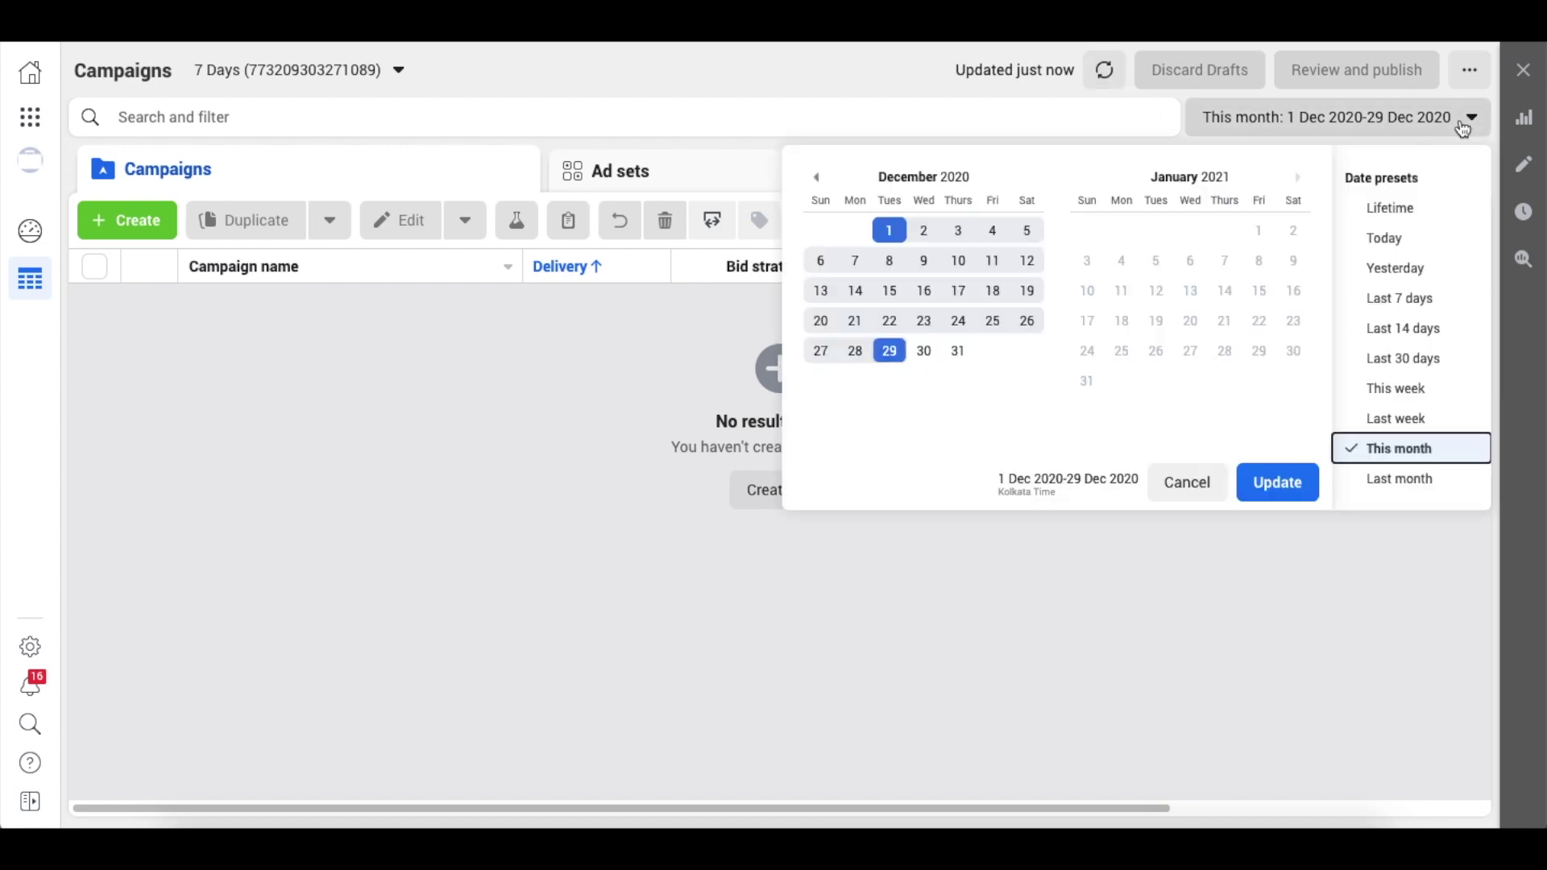
{"action": "left_click", "coordinate": [889, 376]}
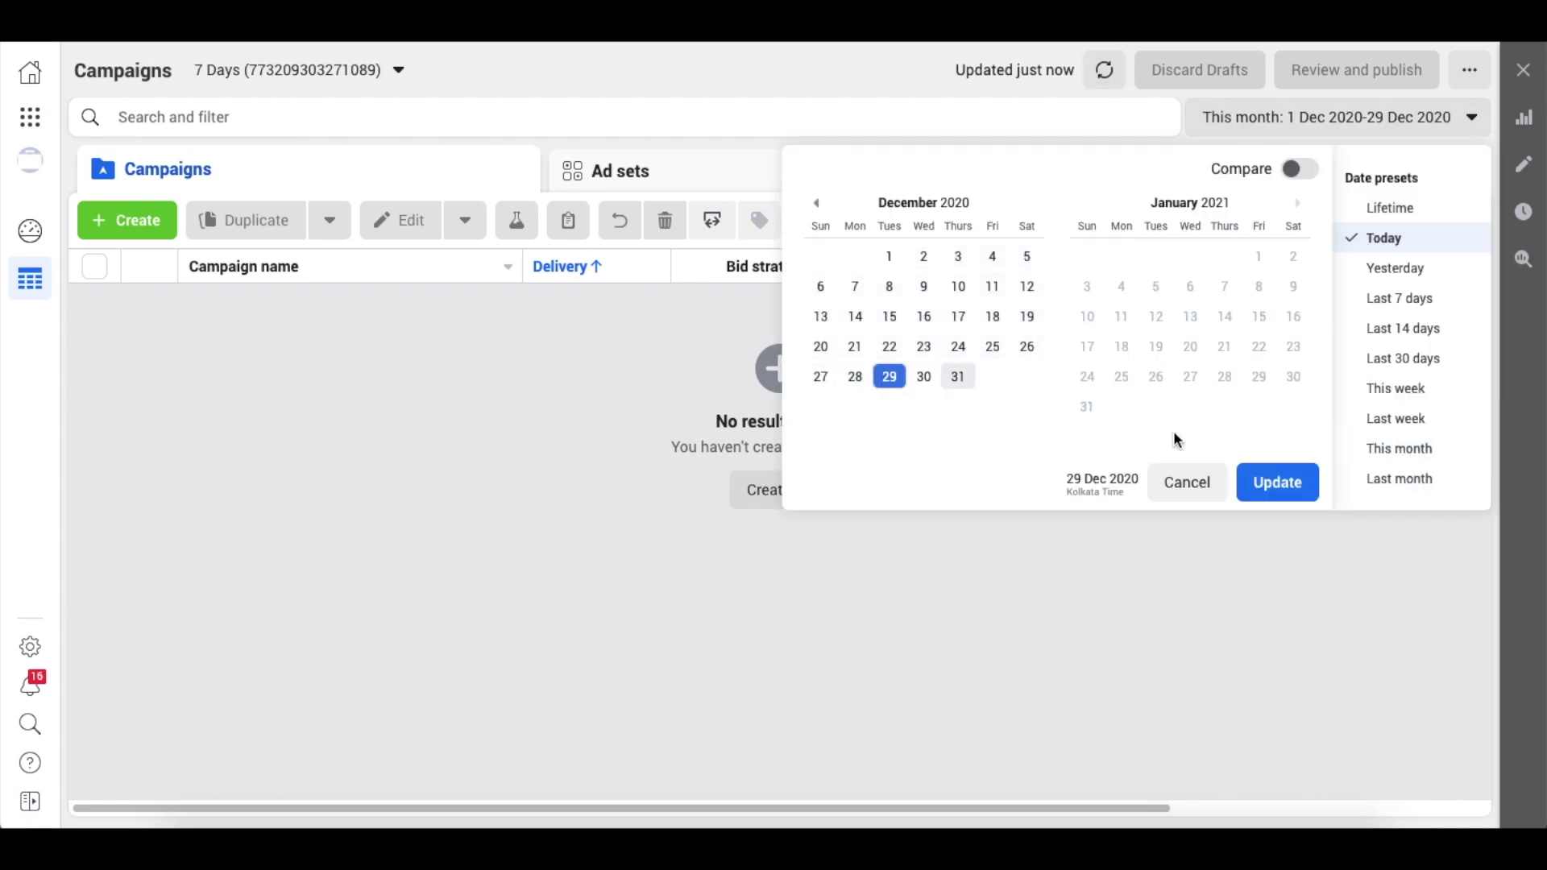
{"action": "left_click", "coordinate": [1278, 482]}
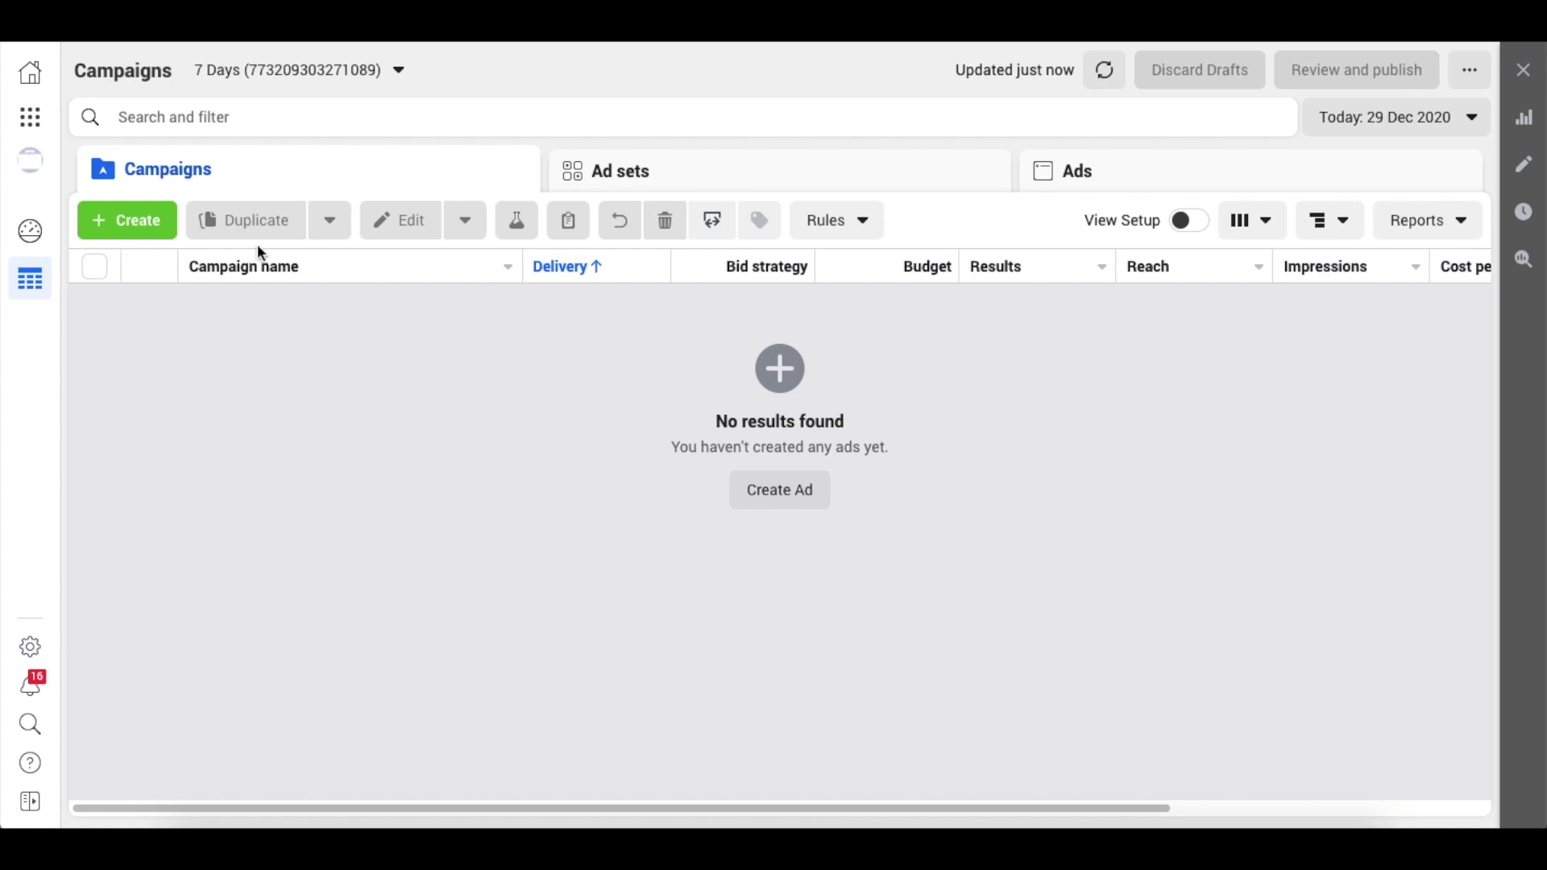
Step: Create a new Auction campaign with the Conversions objective
{"action": "left_click", "coordinate": [127, 232]}
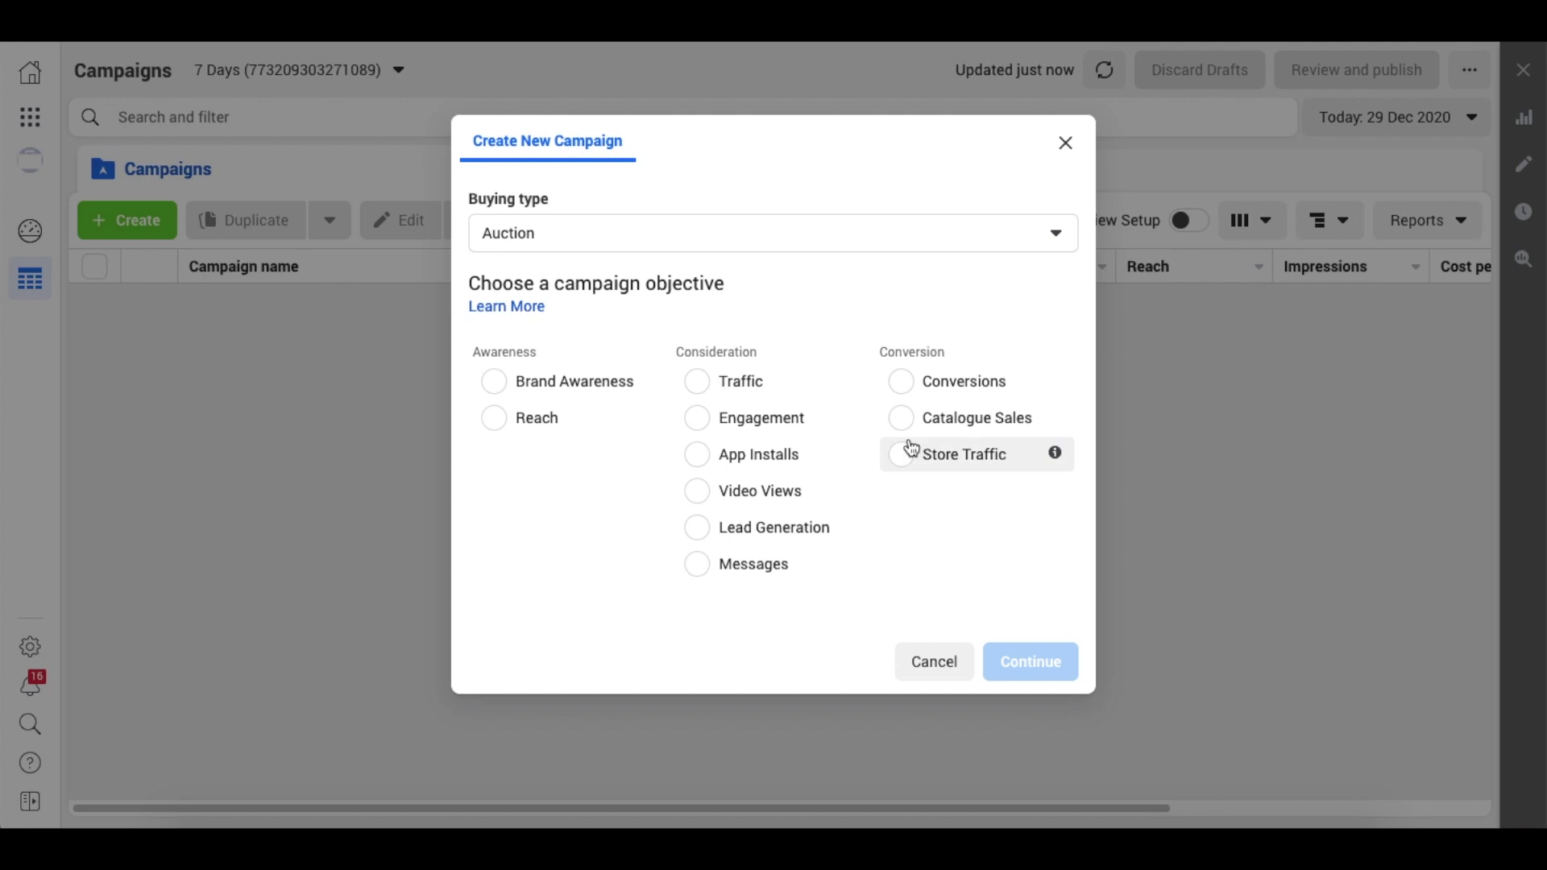
{"action": "left_click", "coordinate": [932, 395]}
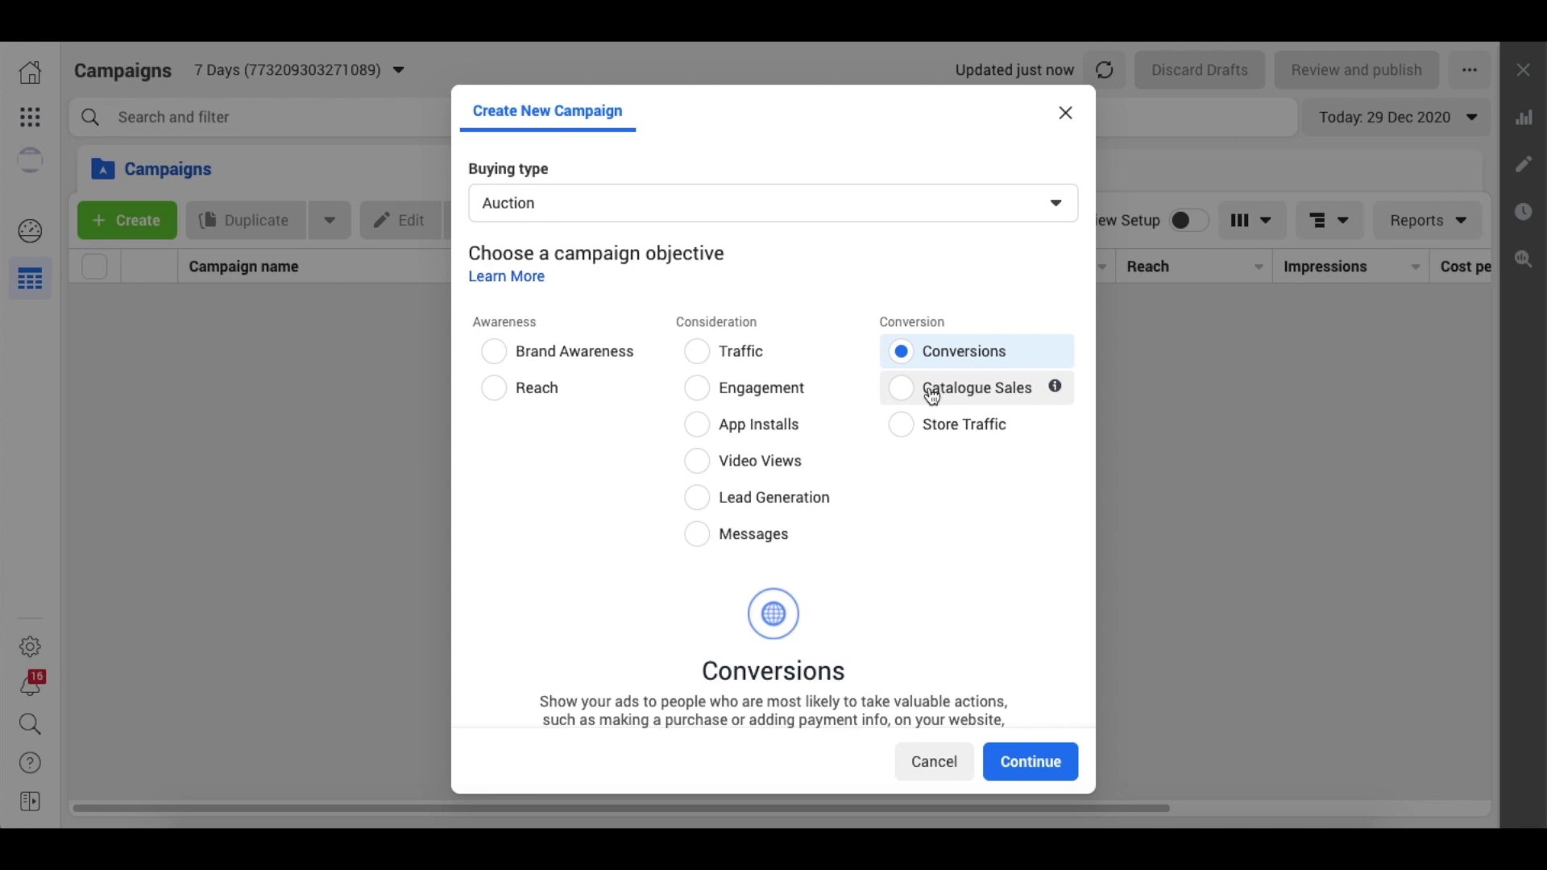
{"action": "left_click", "coordinate": [1039, 770]}
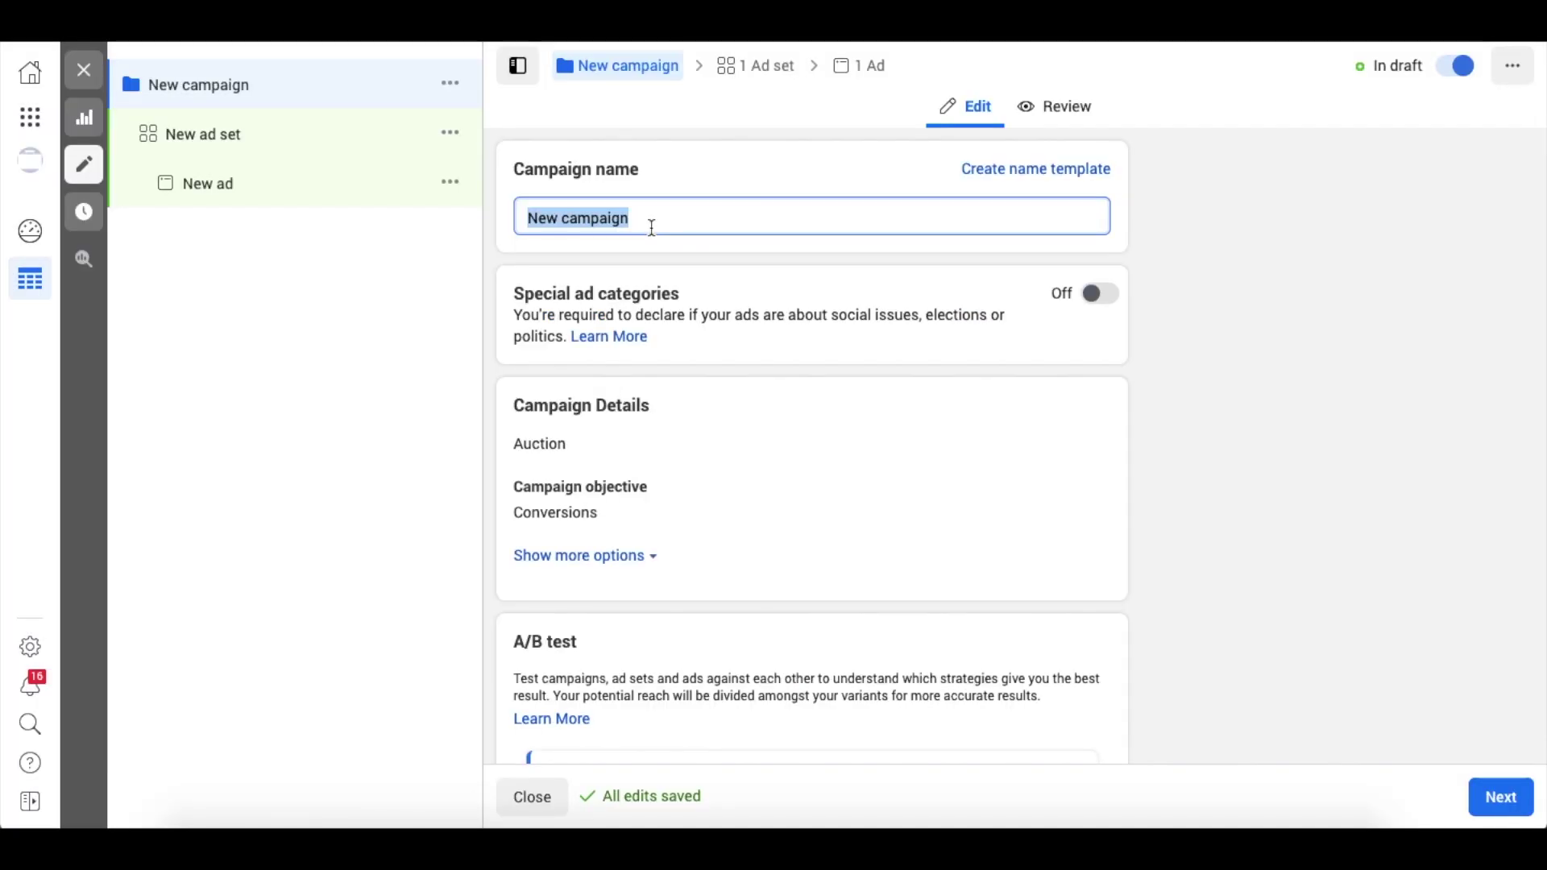
Step: Name the campaign "29 Dec", review its remaining settings and continue to the ad set
{"action": "type", "text": "29"}
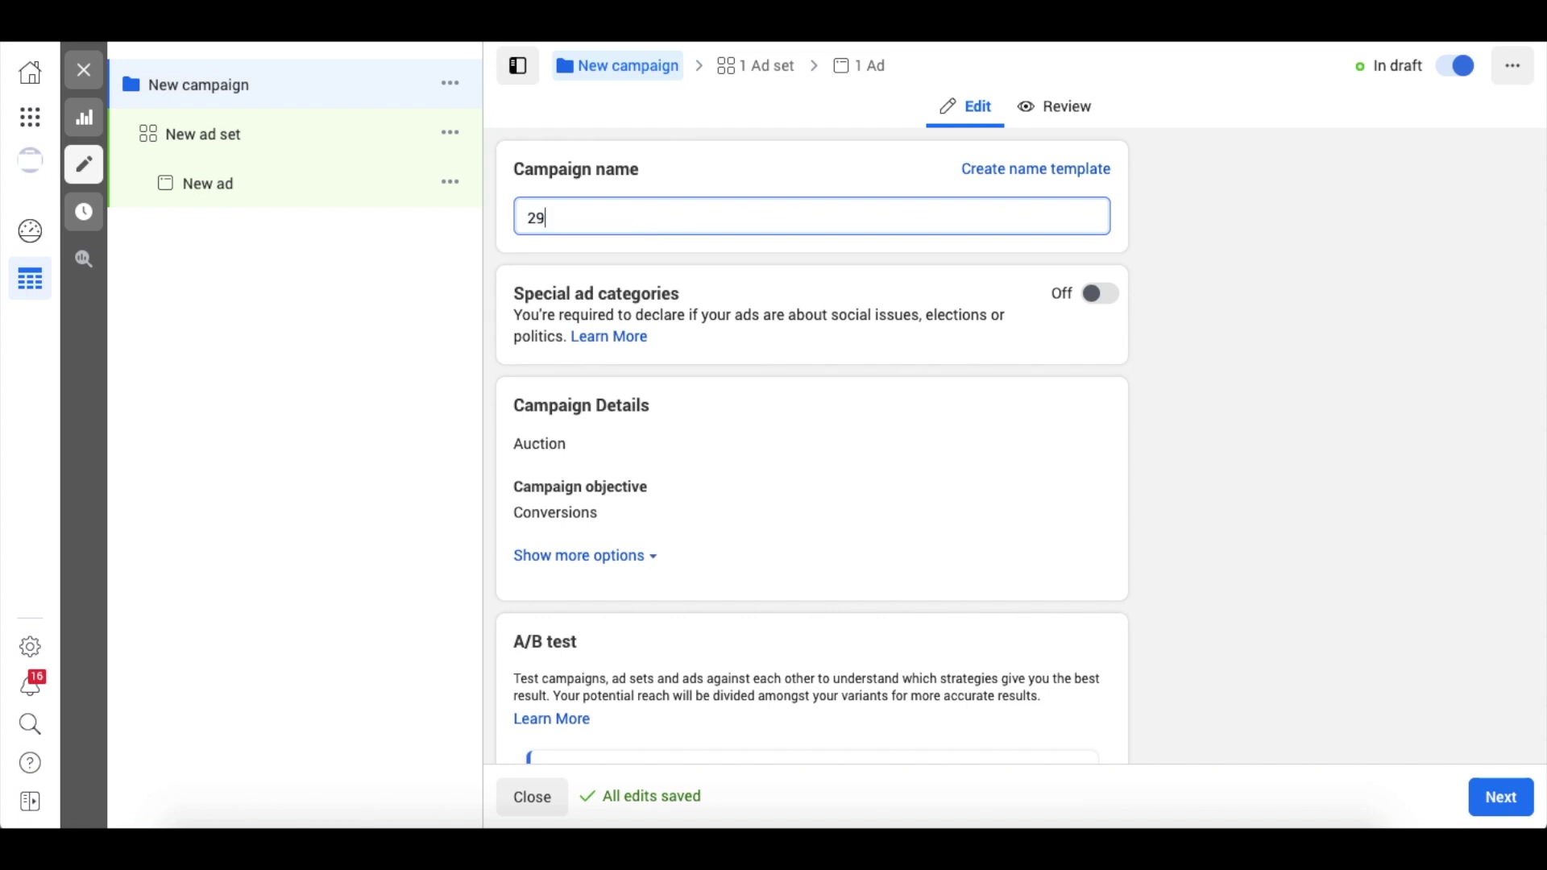
{"action": "type", "text": " Dec"}
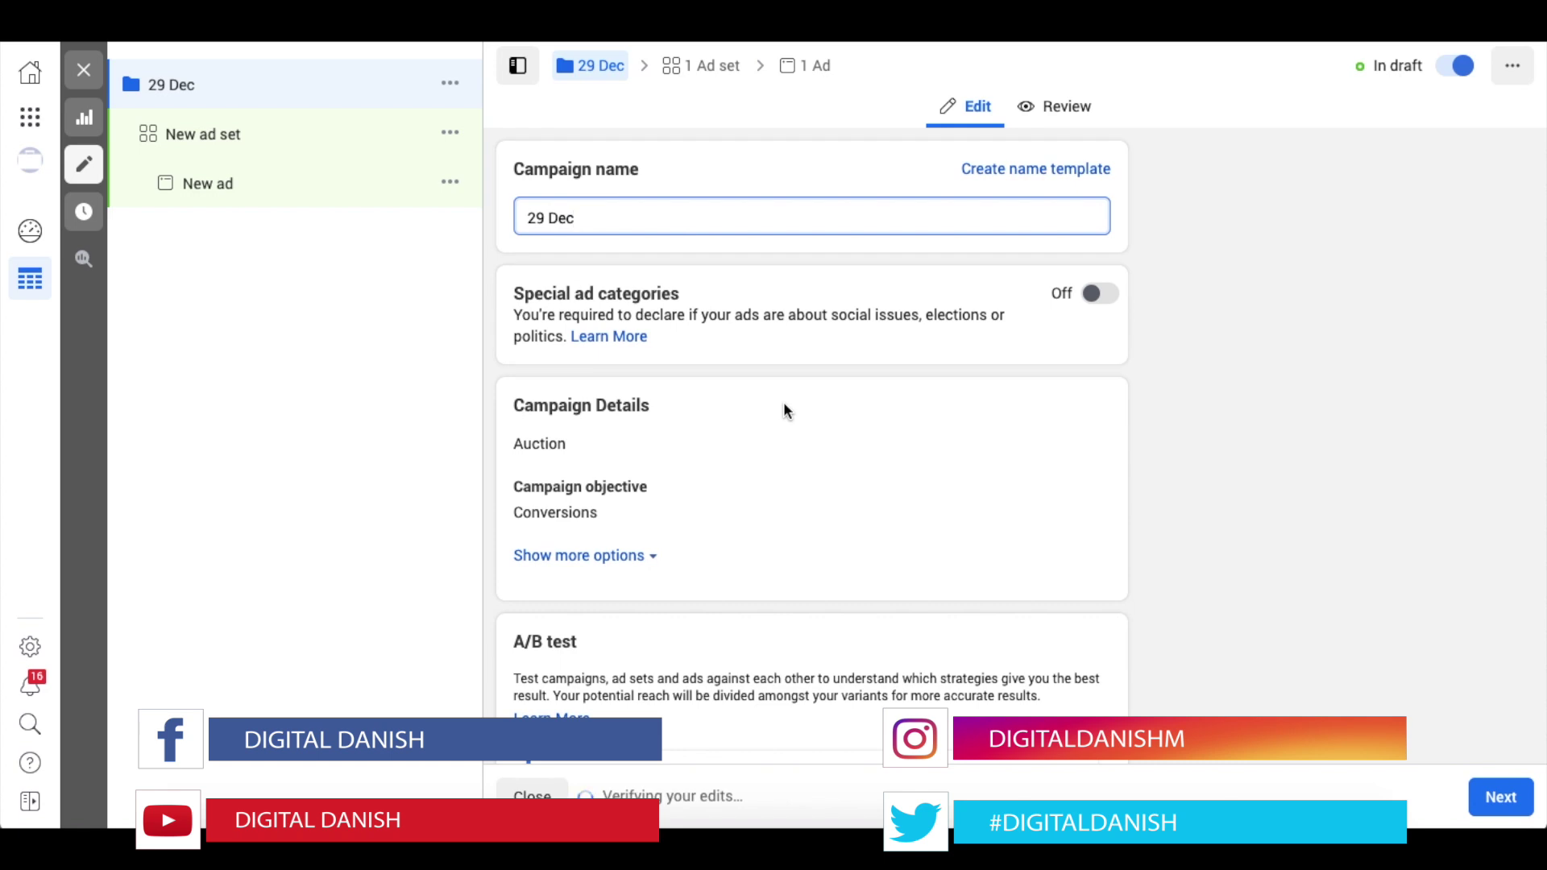
{"action": "scroll", "coordinate": [783, 407], "scroll_direction": "down", "scroll_amount": 4}
{"action": "scroll", "coordinate": [783, 411], "scroll_direction": "up", "scroll_amount": 4}
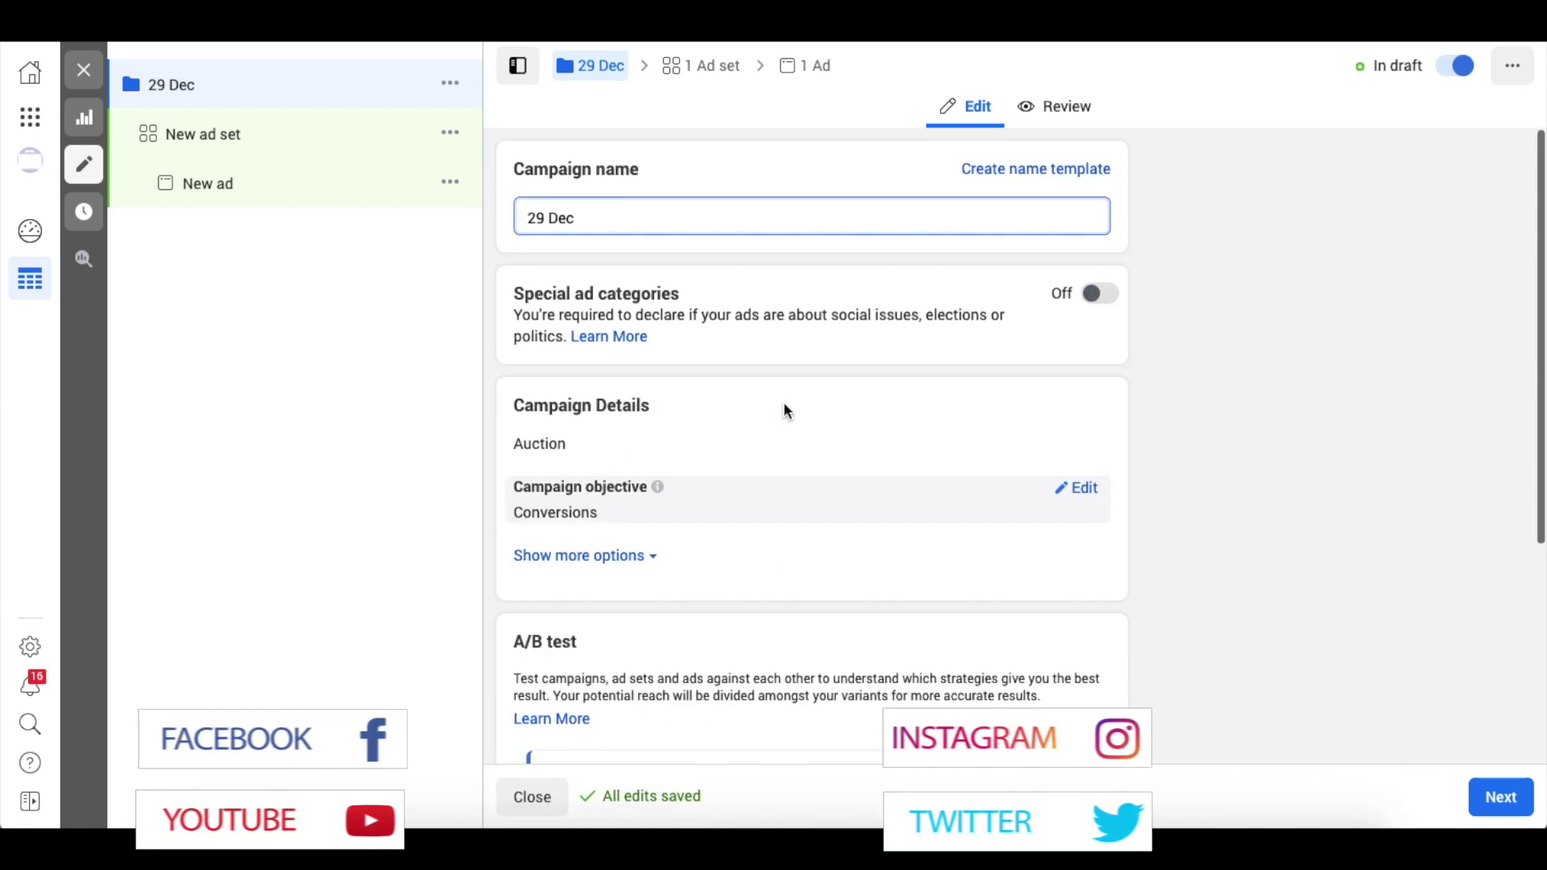
{"action": "scroll", "coordinate": [784, 411], "scroll_direction": "down", "scroll_amount": 4}
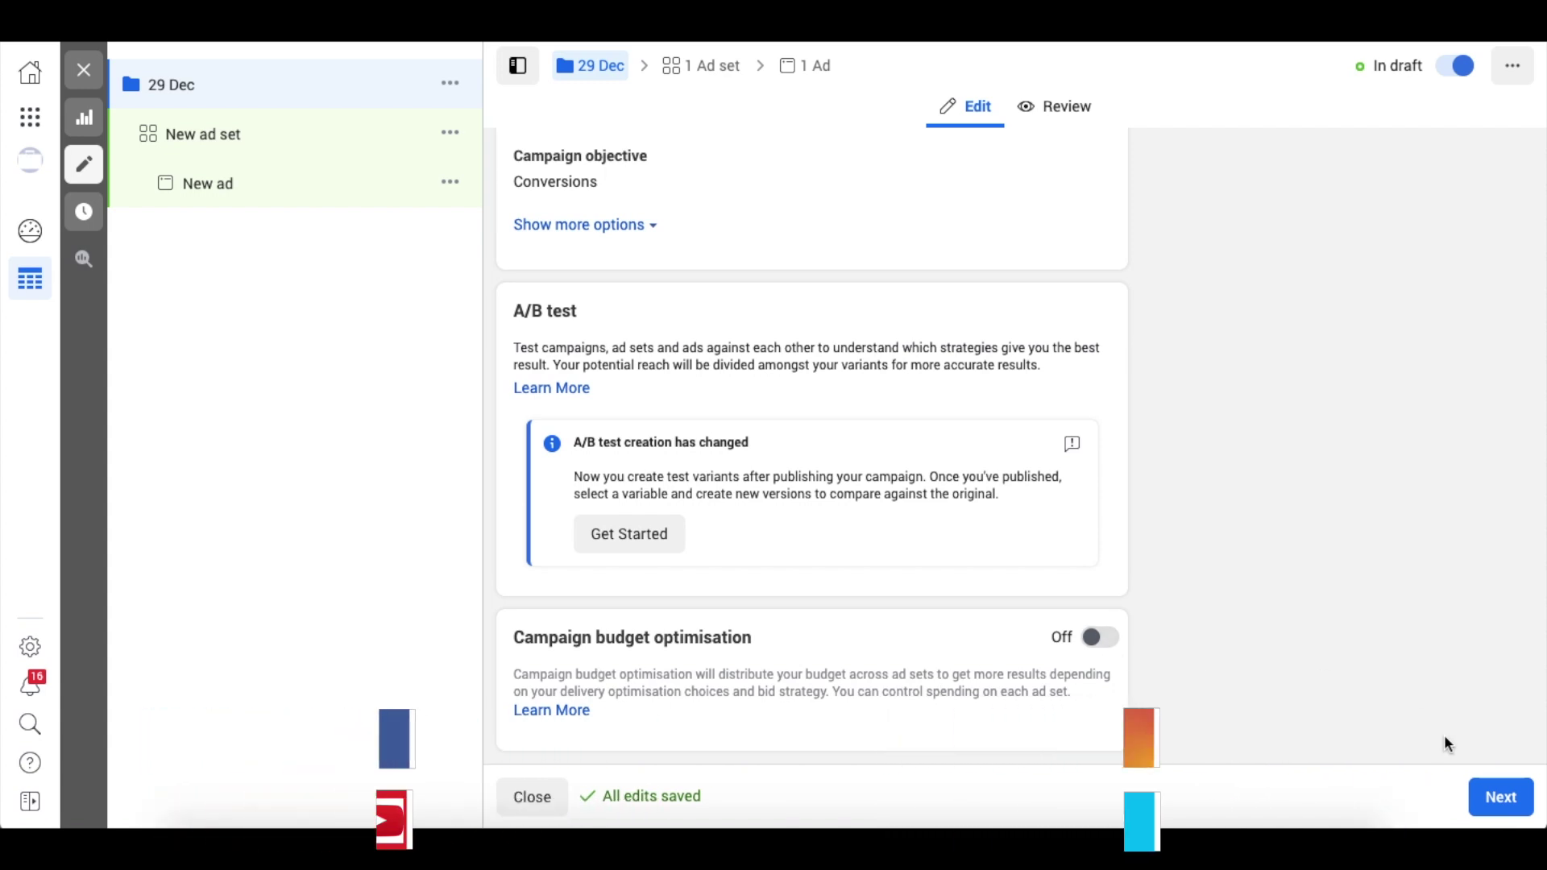
{"action": "scroll", "coordinate": [1013, 628], "scroll_direction": "up", "scroll_amount": 3}
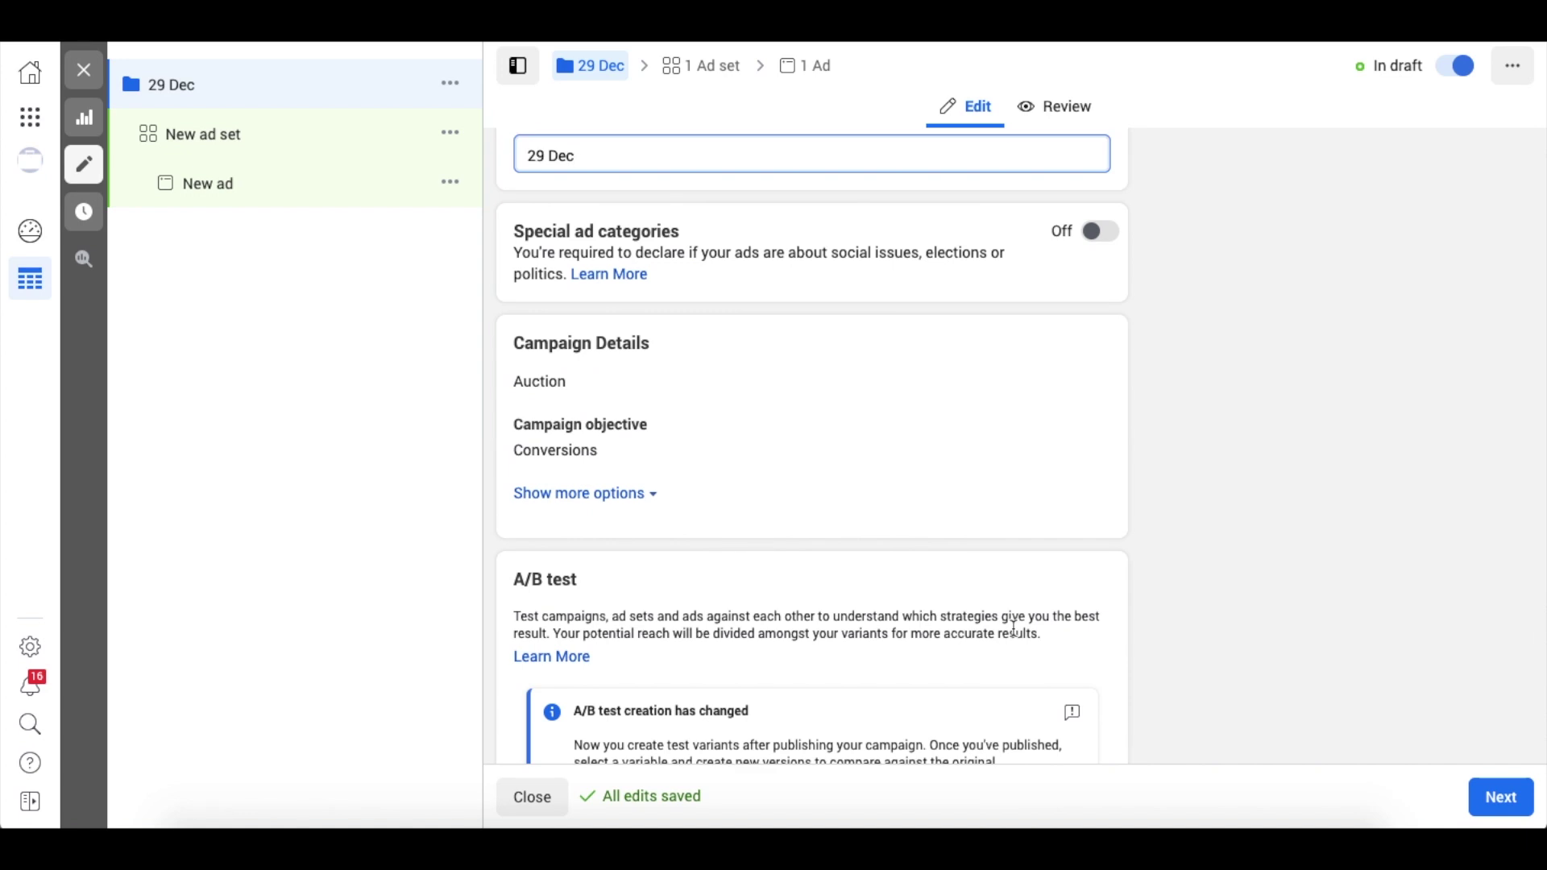
{"action": "scroll", "coordinate": [991, 564], "scroll_direction": "down", "scroll_amount": 3}
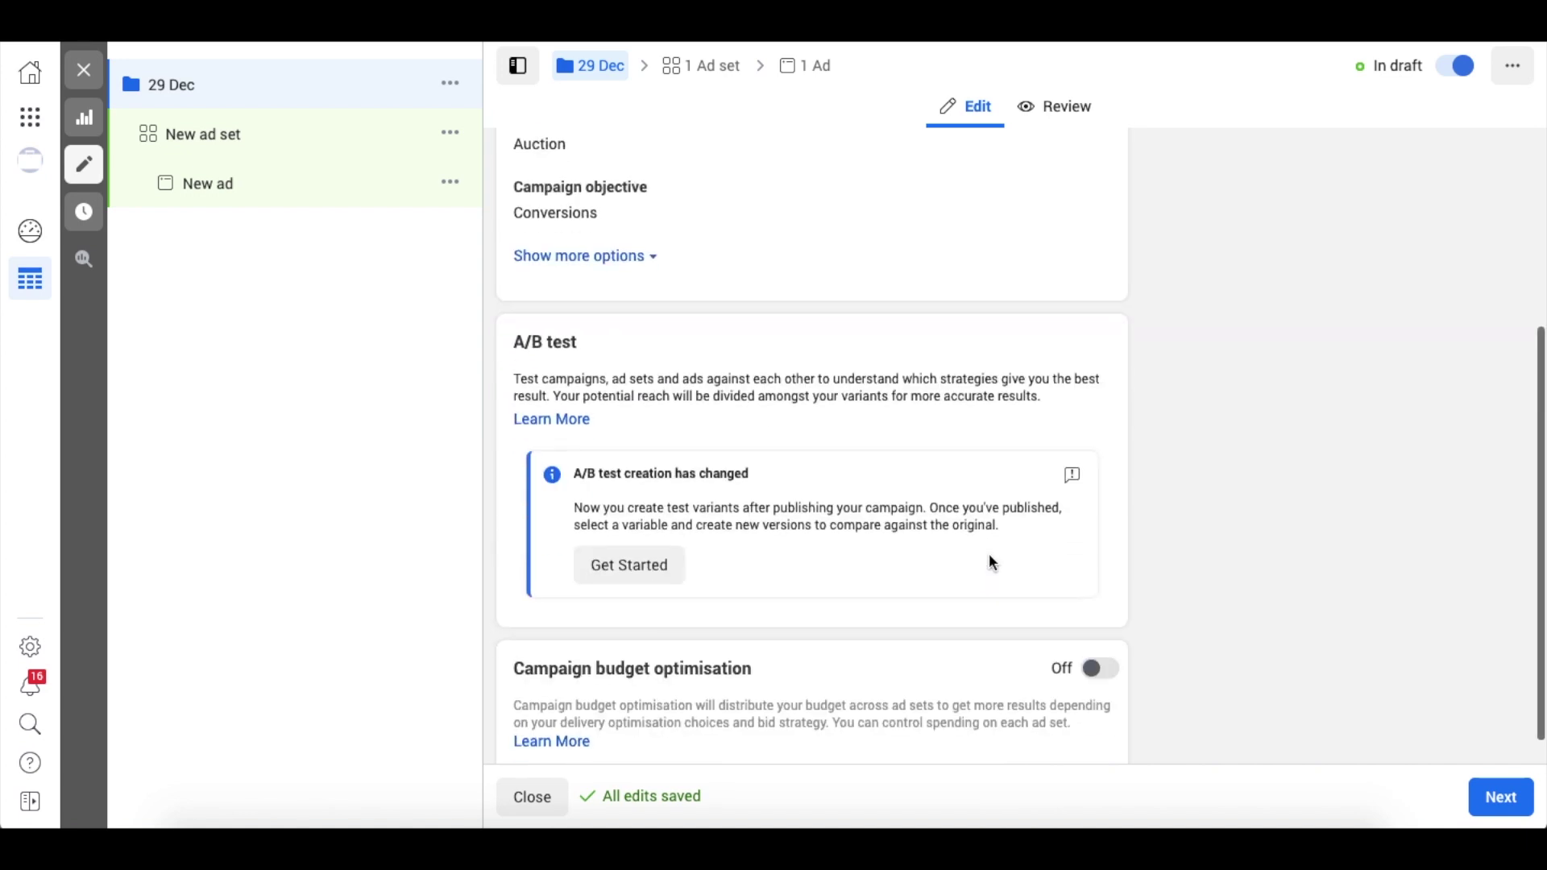
{"action": "left_click", "coordinate": [1502, 797]}
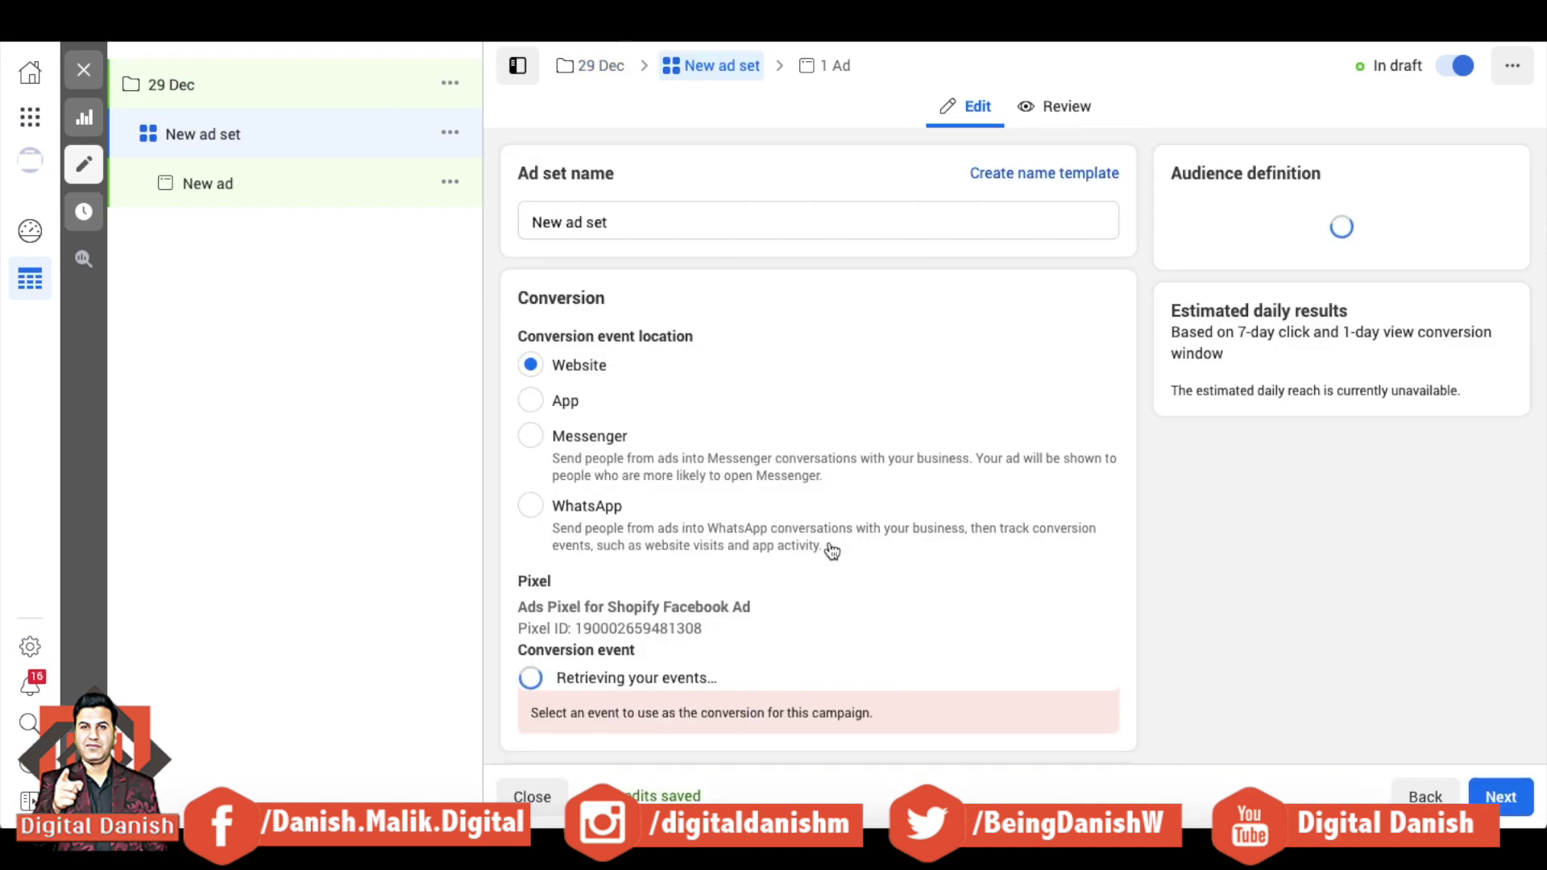
Step: Rename the new ad set as "Ad set 1"
{"action": "triple_click", "coordinate": [629, 219]}
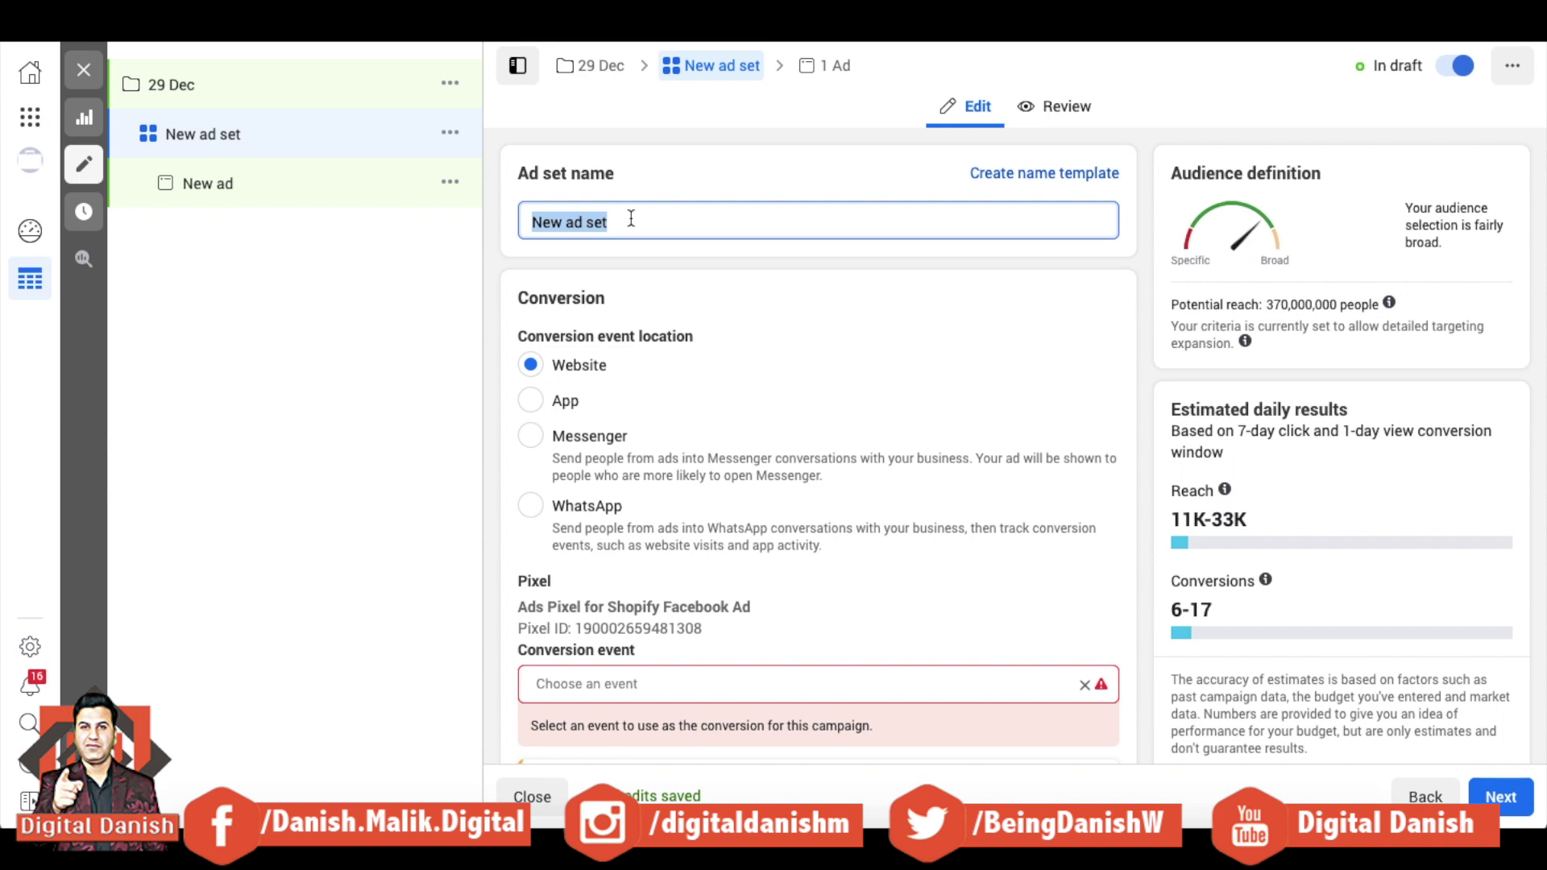
{"action": "type", "text": "Ad set 1"}
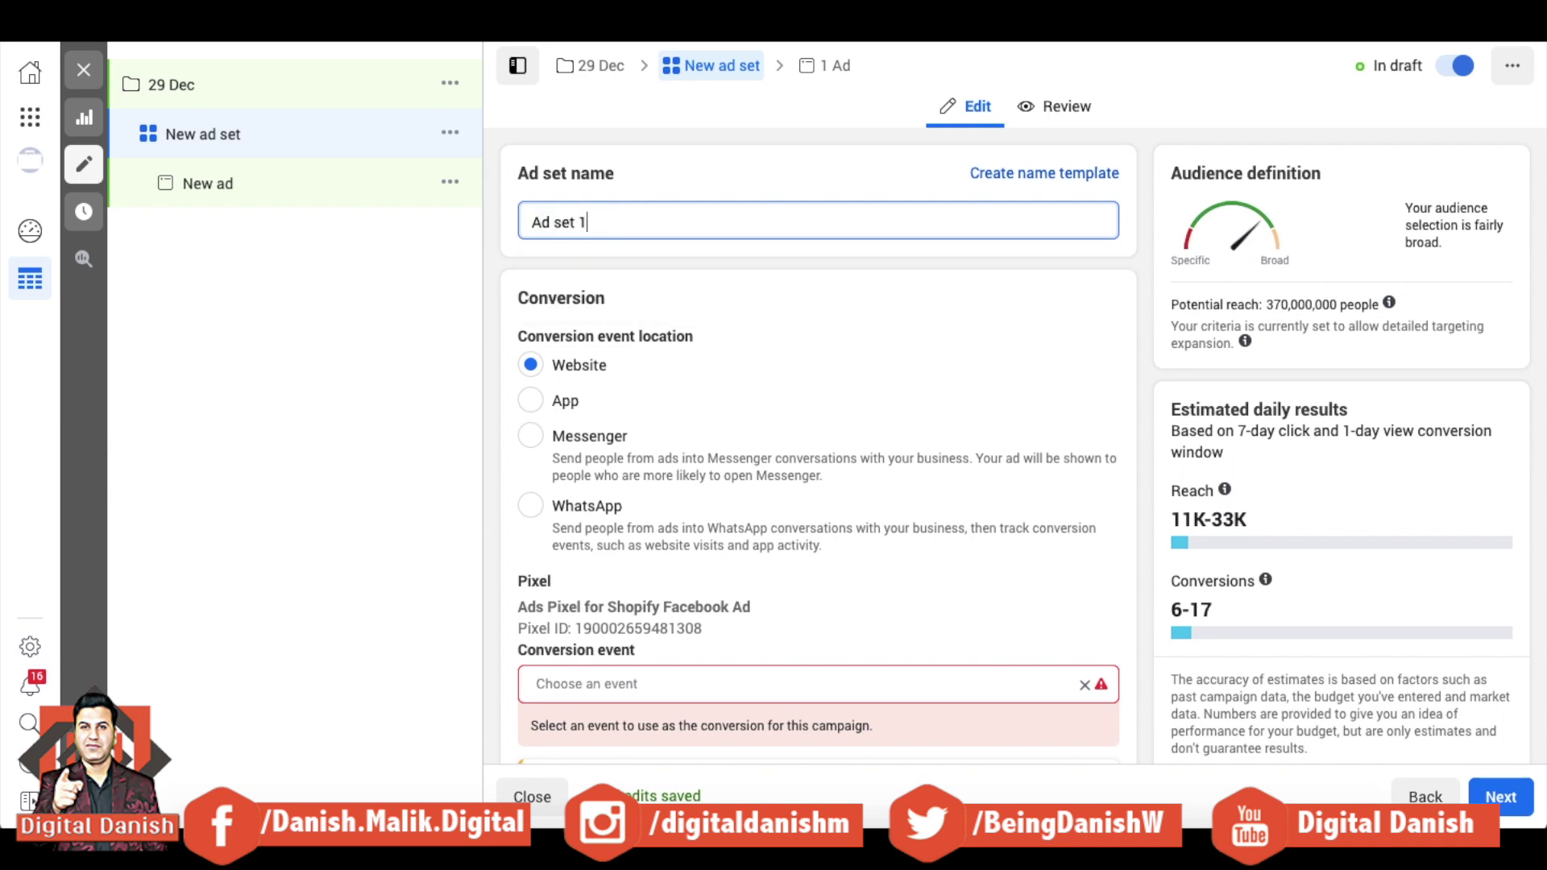
{"action": "left_click", "coordinate": [499, 258]}
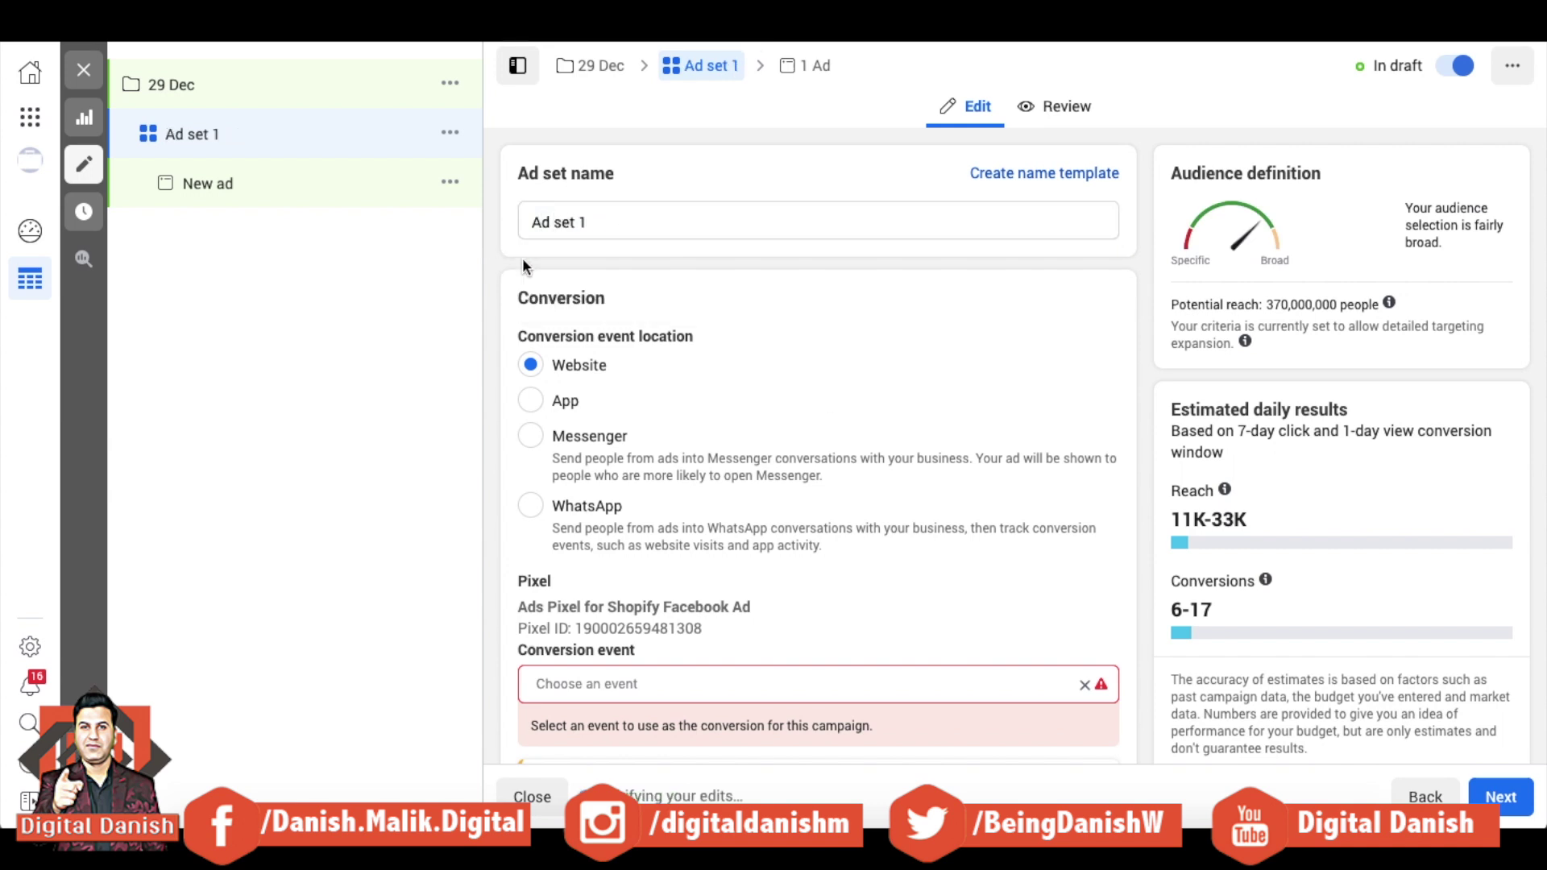
Step: Choose Purchase as the ad set's conversion event for the website pixel
{"action": "scroll", "coordinate": [824, 391], "scroll_direction": "down", "scroll_amount": 4}
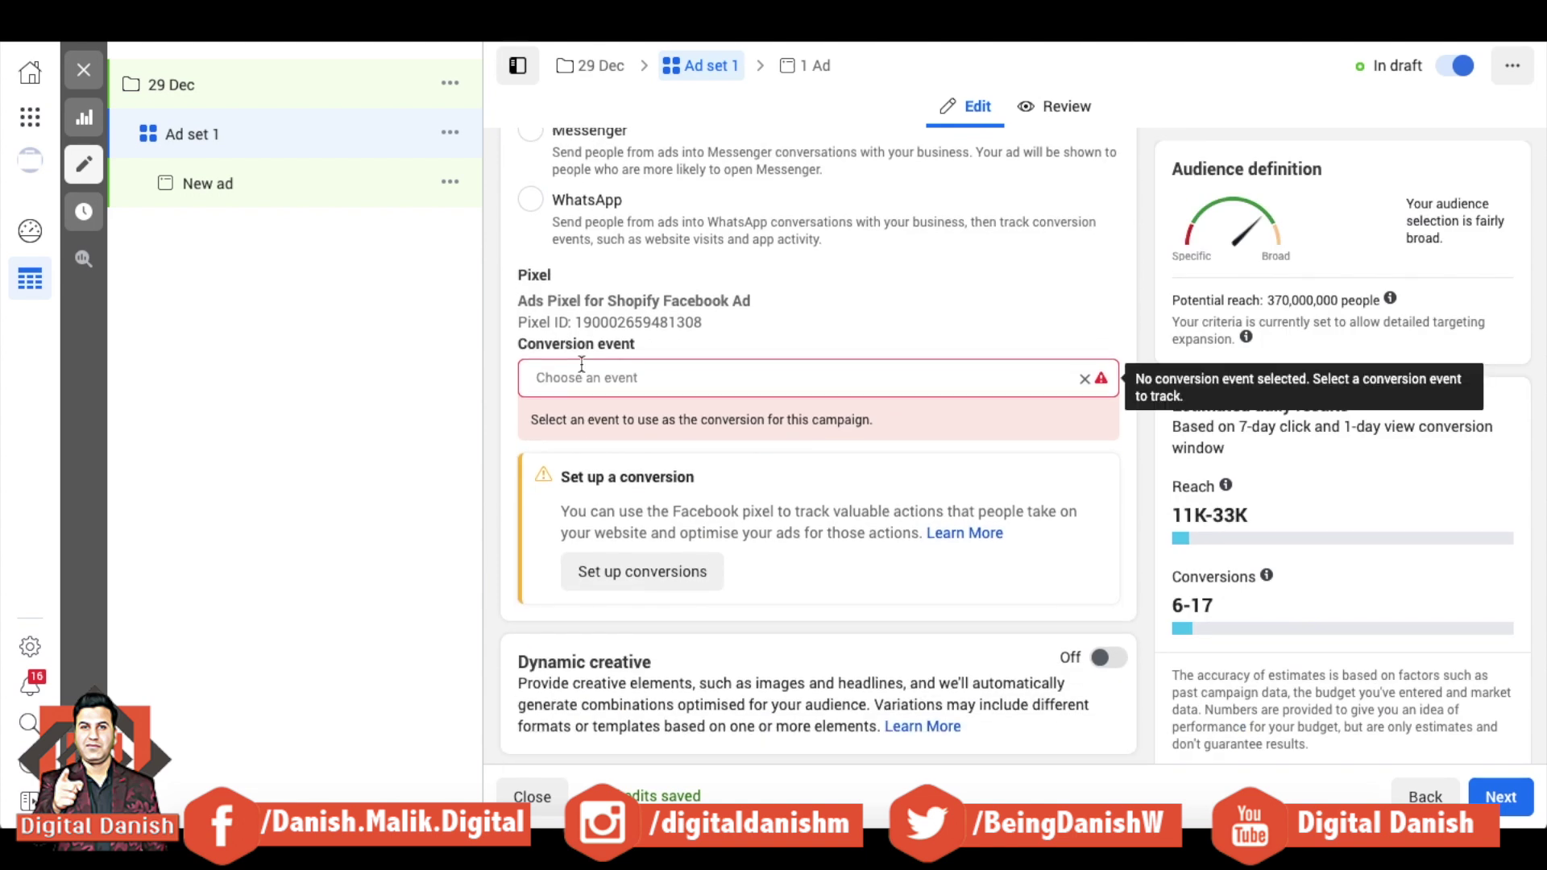
{"action": "left_click", "coordinate": [582, 375]}
{"action": "left_click", "coordinate": [586, 452]}
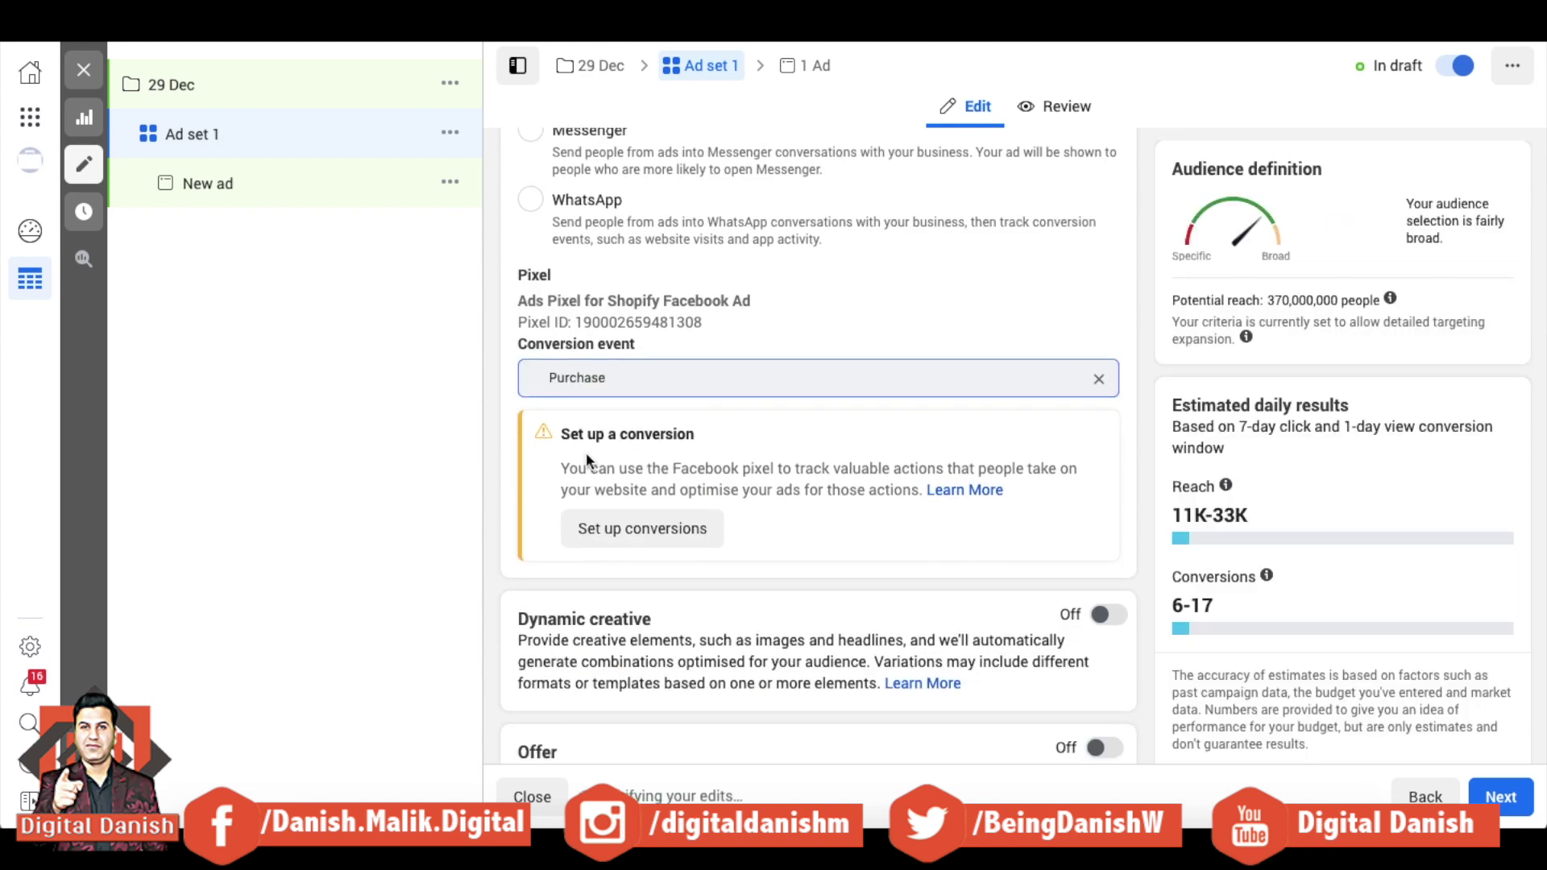
{"action": "left_click", "coordinate": [493, 384]}
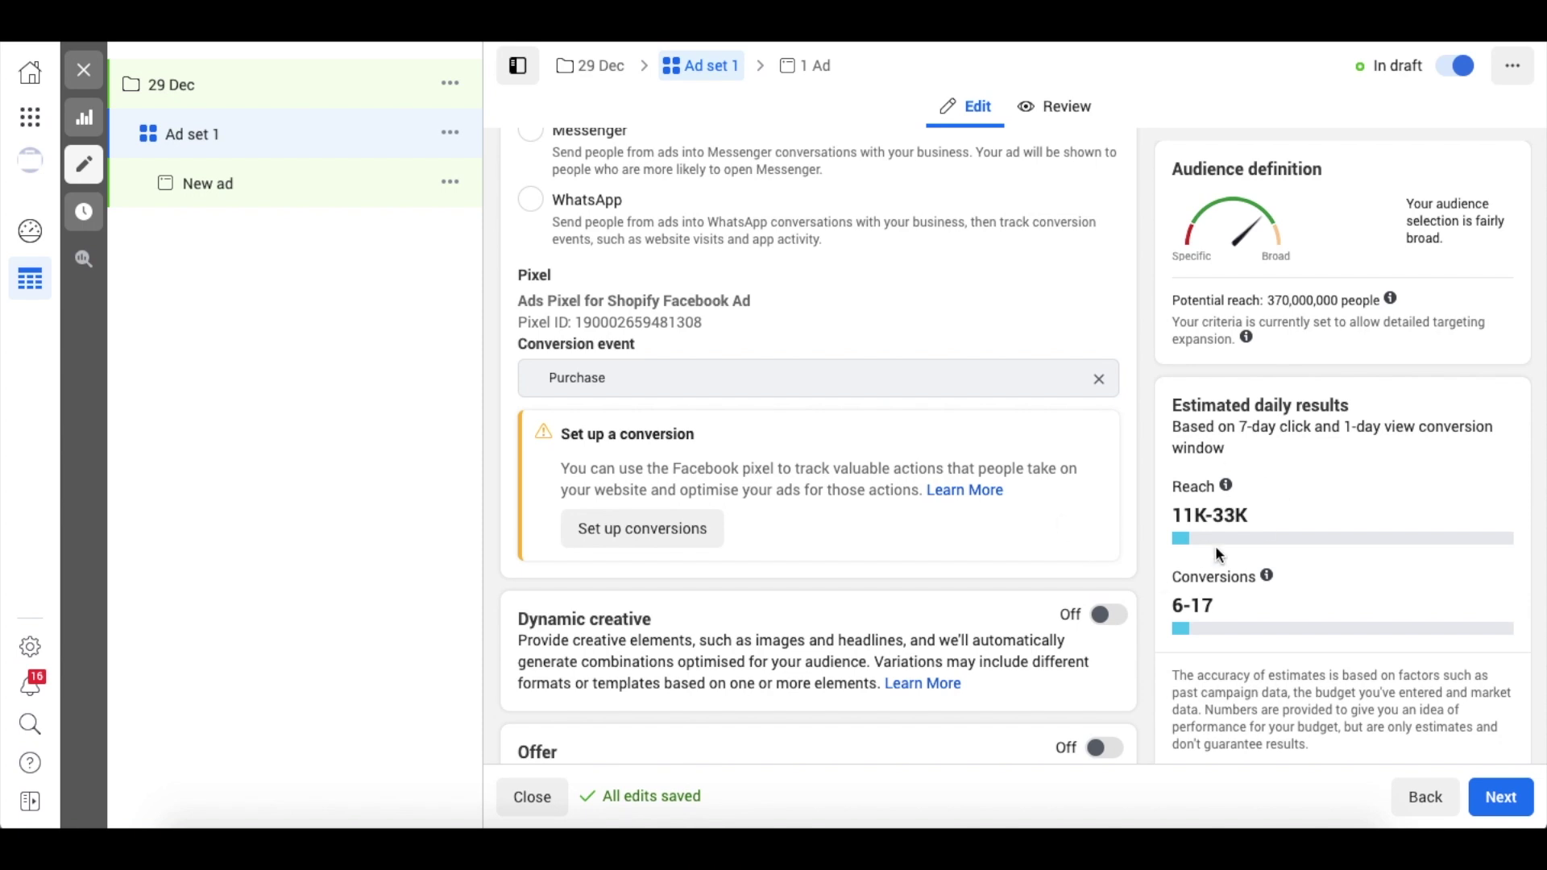
Step: Set the ad set's daily budget to ₹300
{"action": "scroll", "coordinate": [844, 525], "scroll_direction": "down", "scroll_amount": 5}
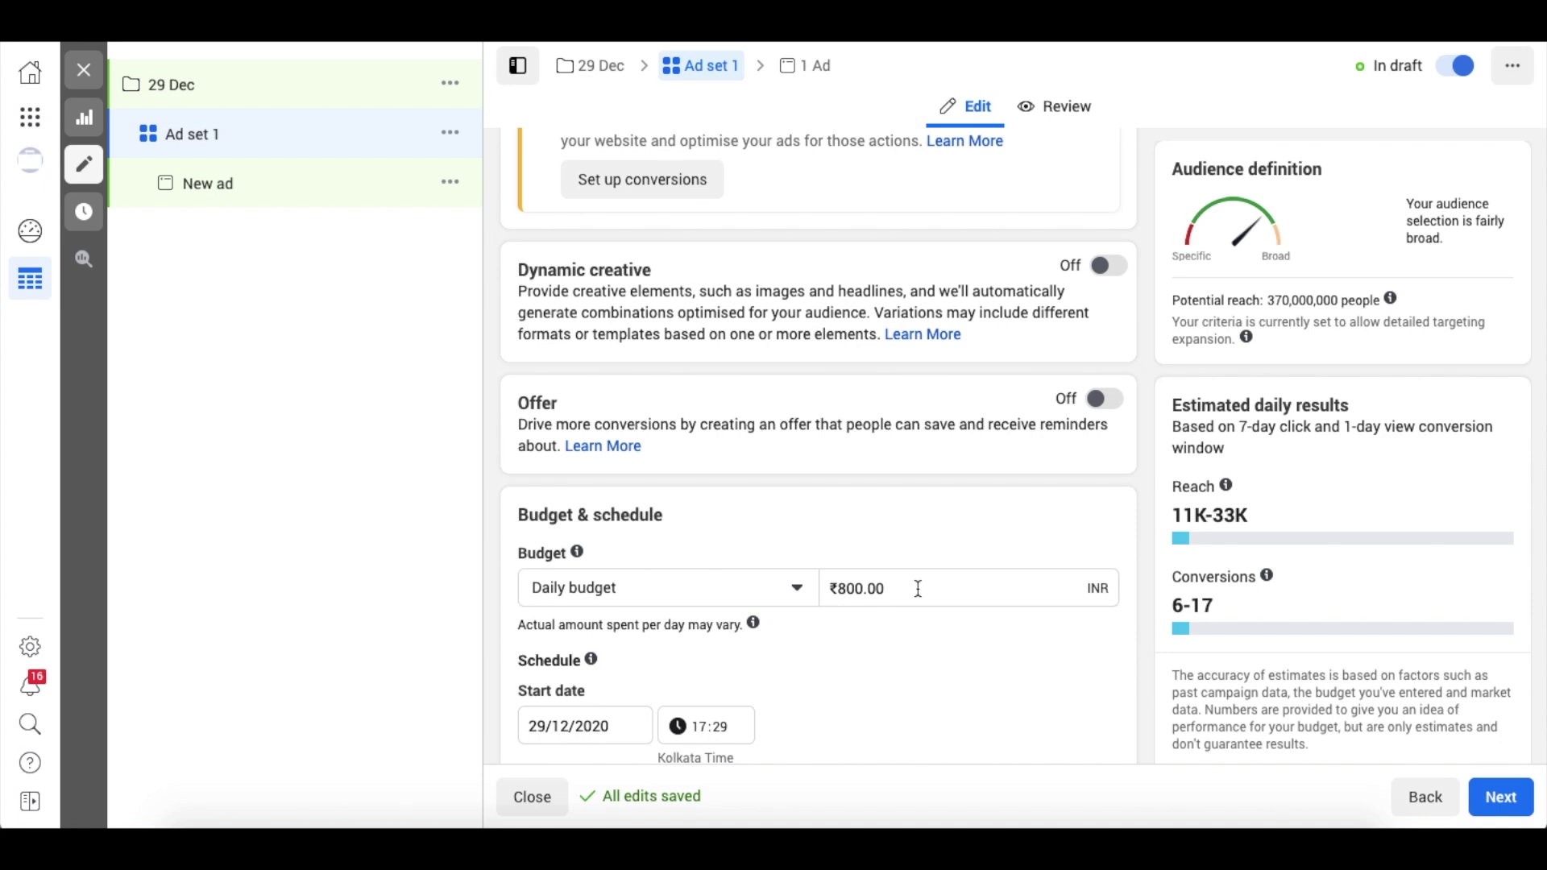
{"action": "double_click", "coordinate": [918, 589]}
{"action": "type", "text": "3"}
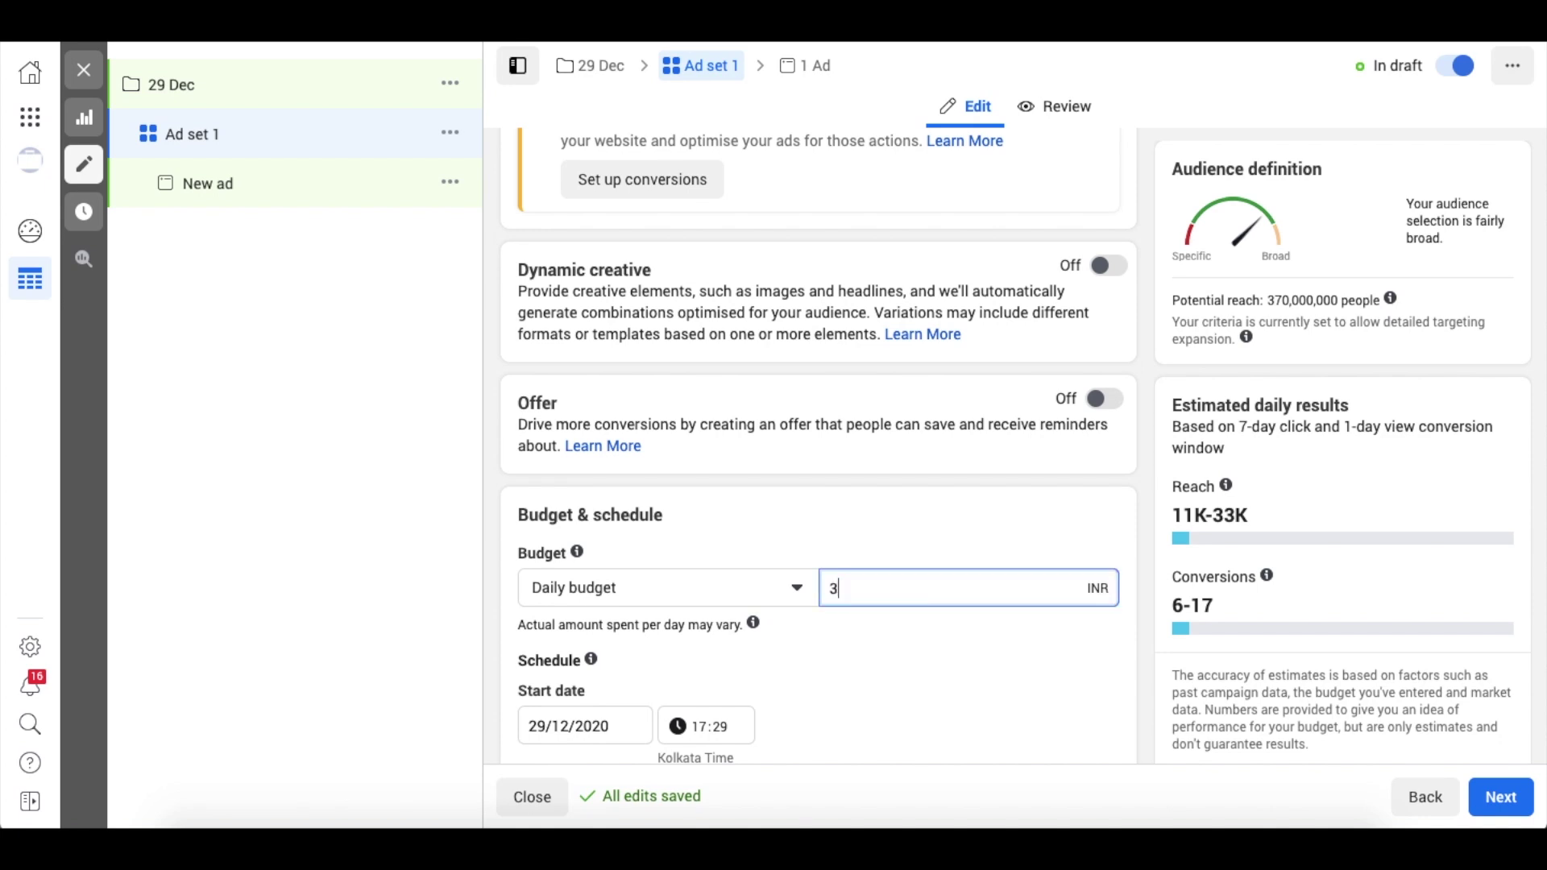
{"action": "type", "text": "00"}
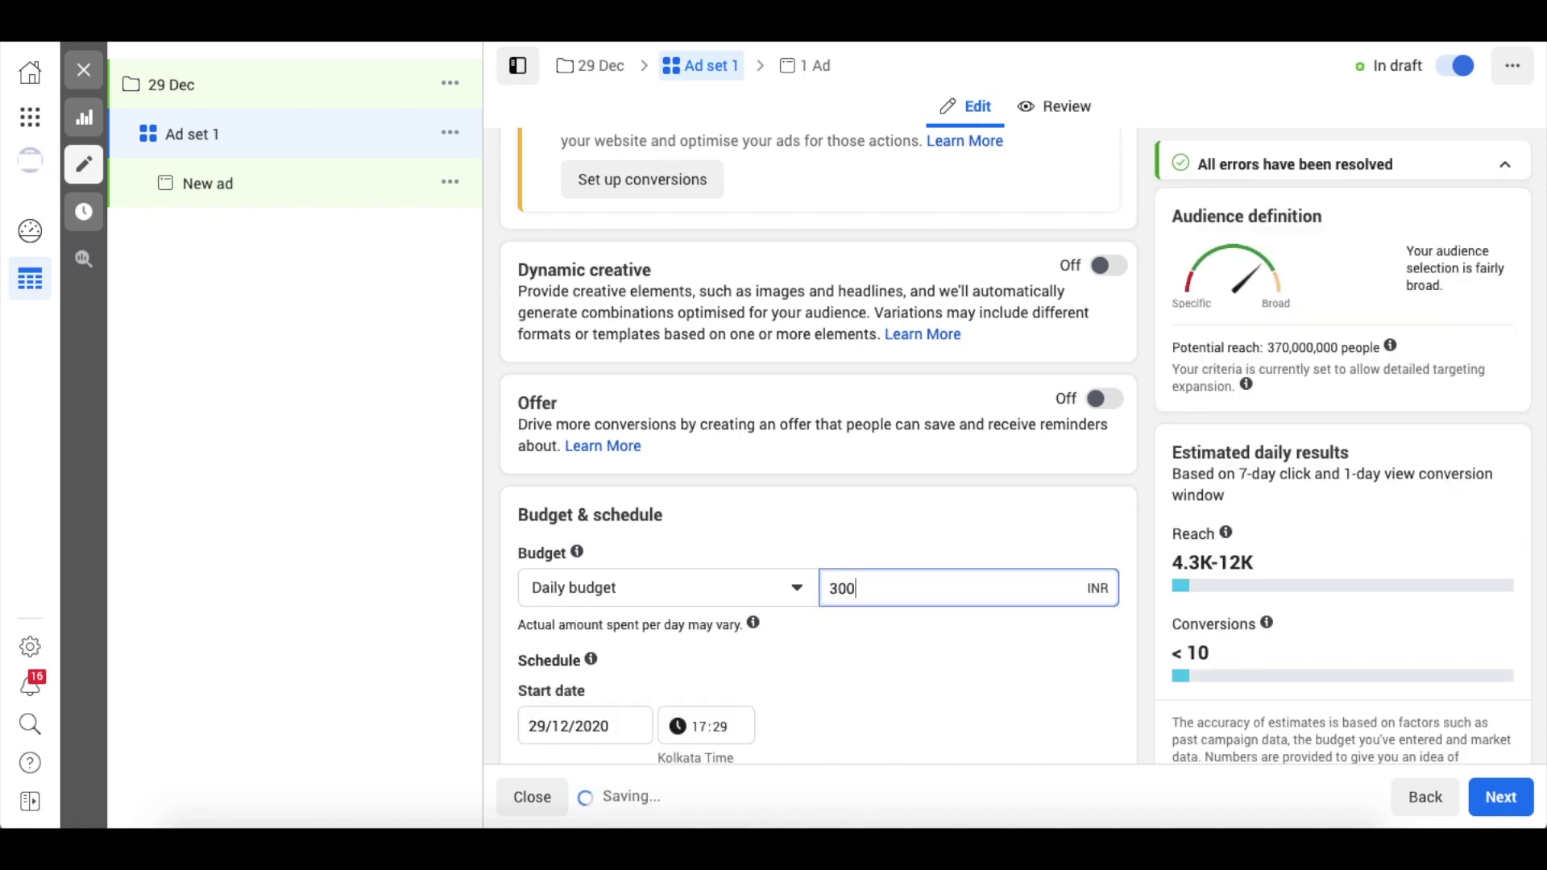
{"action": "left_click", "coordinate": [940, 530]}
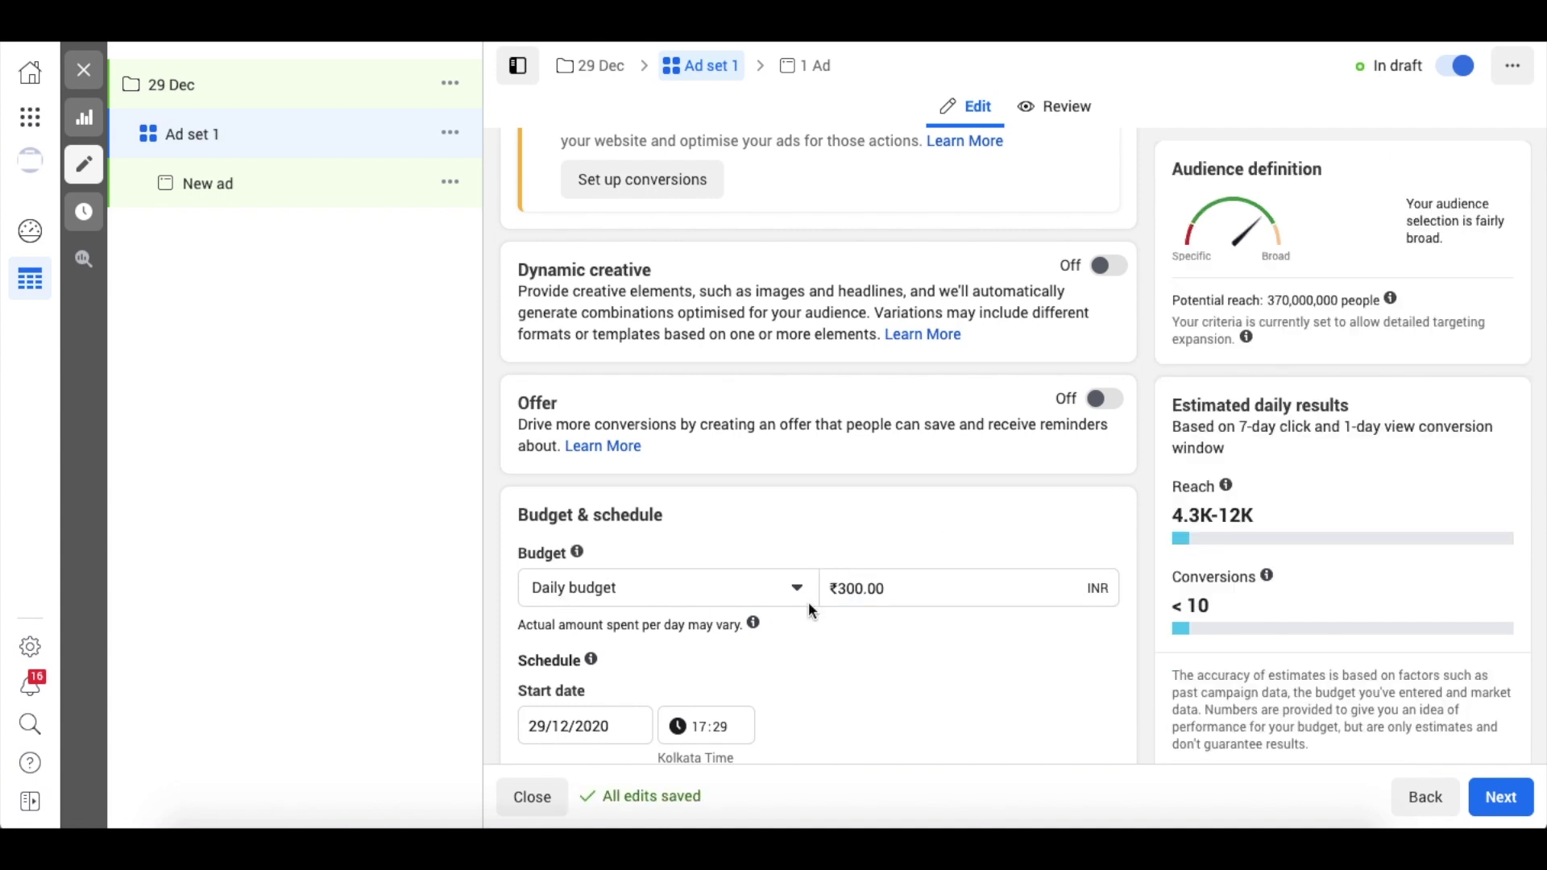
Step: Set the maximum age of the ad set's new audience to 45
{"action": "scroll", "coordinate": [809, 601], "scroll_direction": "down", "scroll_amount": 2}
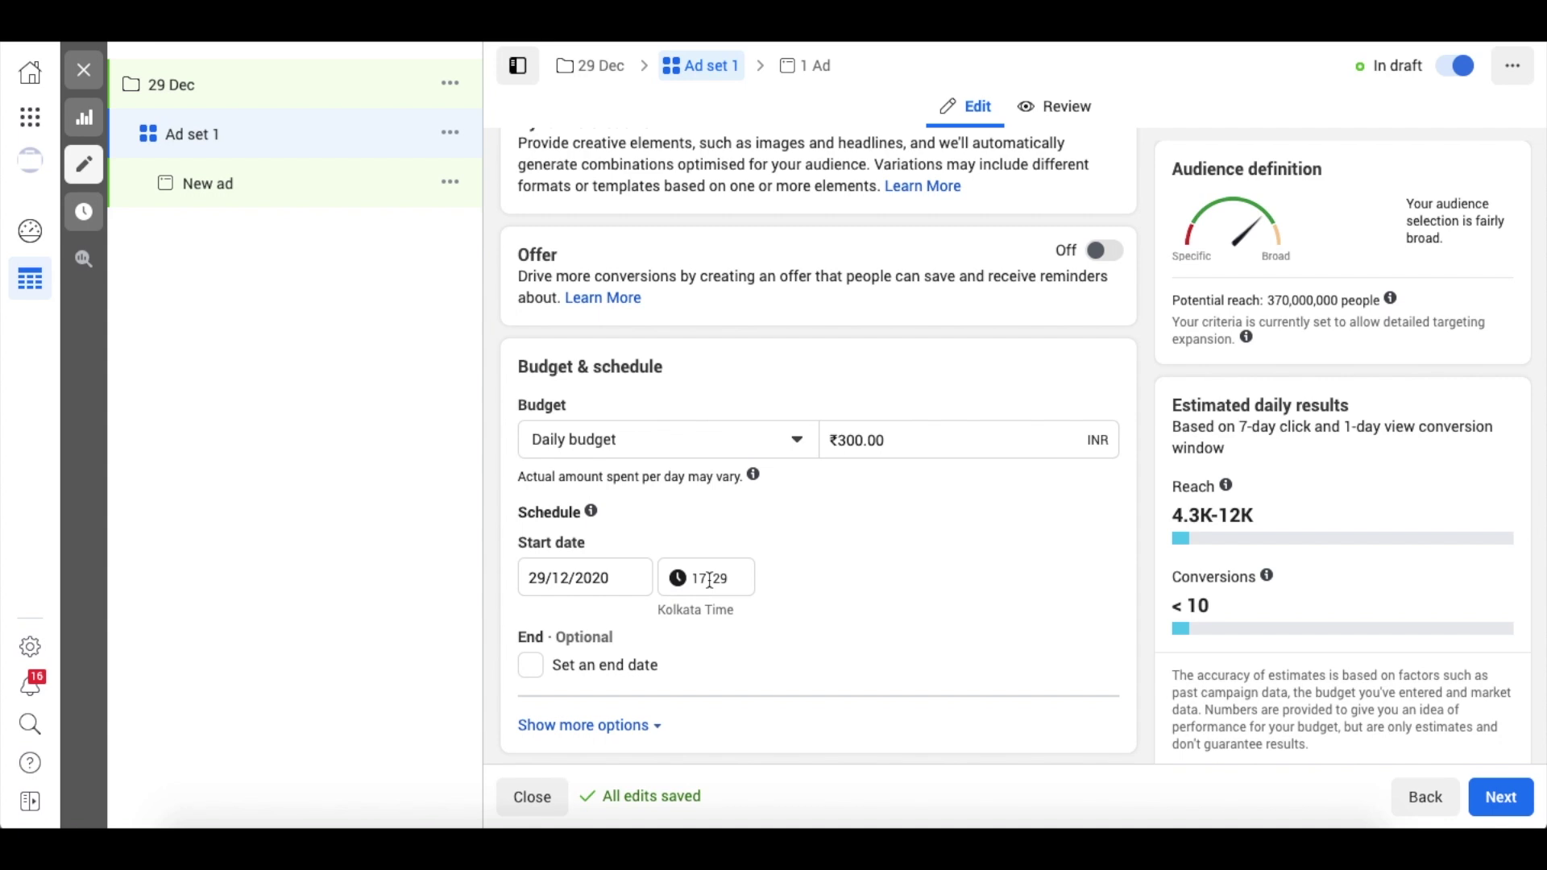
{"action": "scroll", "coordinate": [846, 577], "scroll_direction": "down", "scroll_amount": 6}
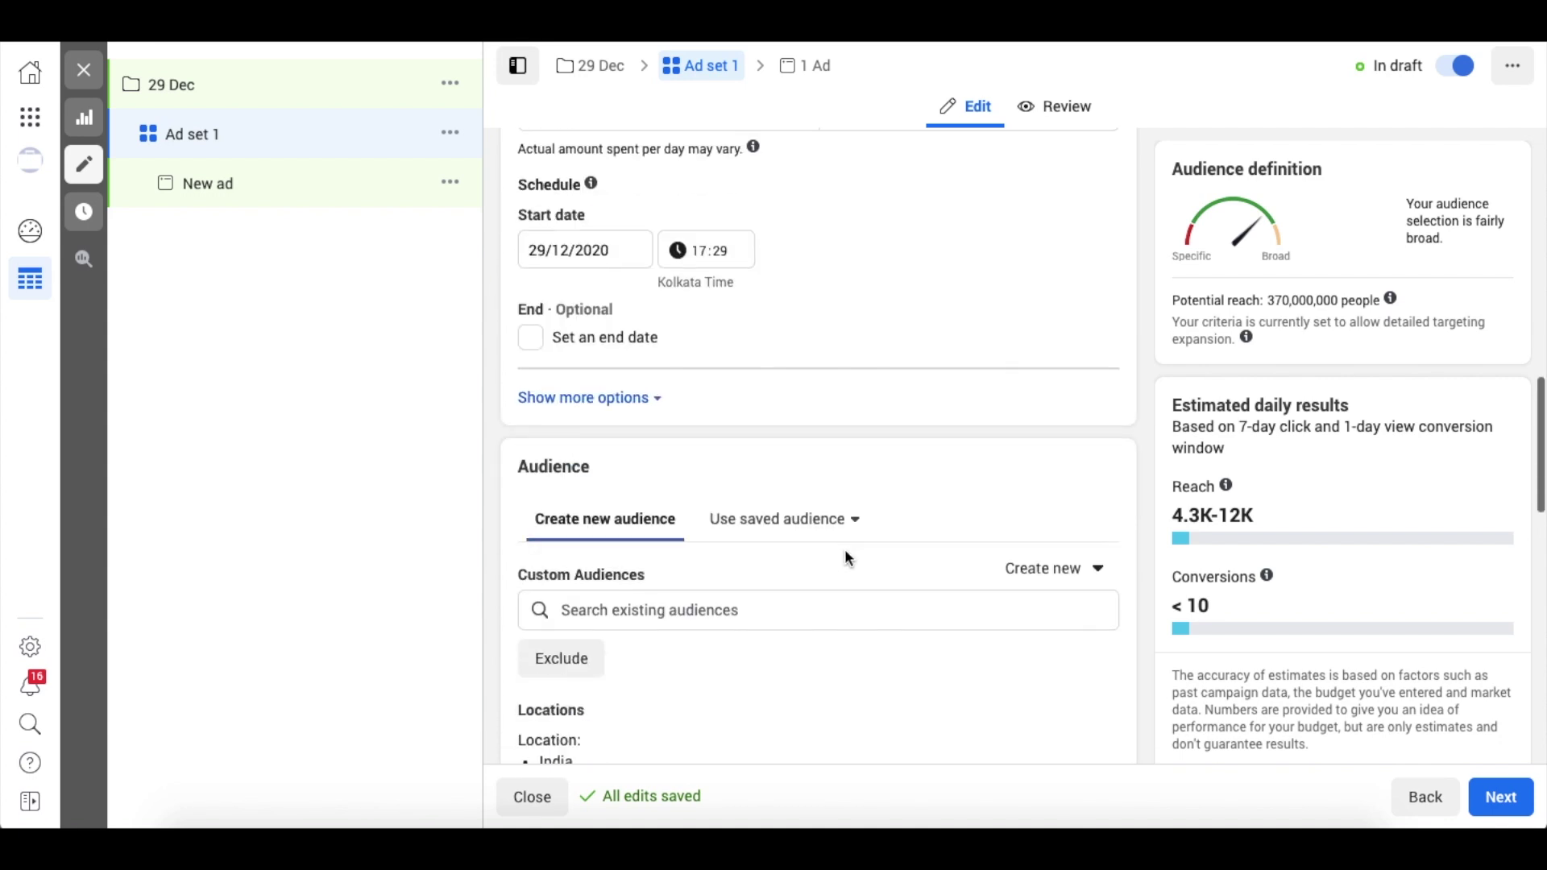
{"action": "scroll", "coordinate": [844, 549], "scroll_direction": "down", "scroll_amount": 1}
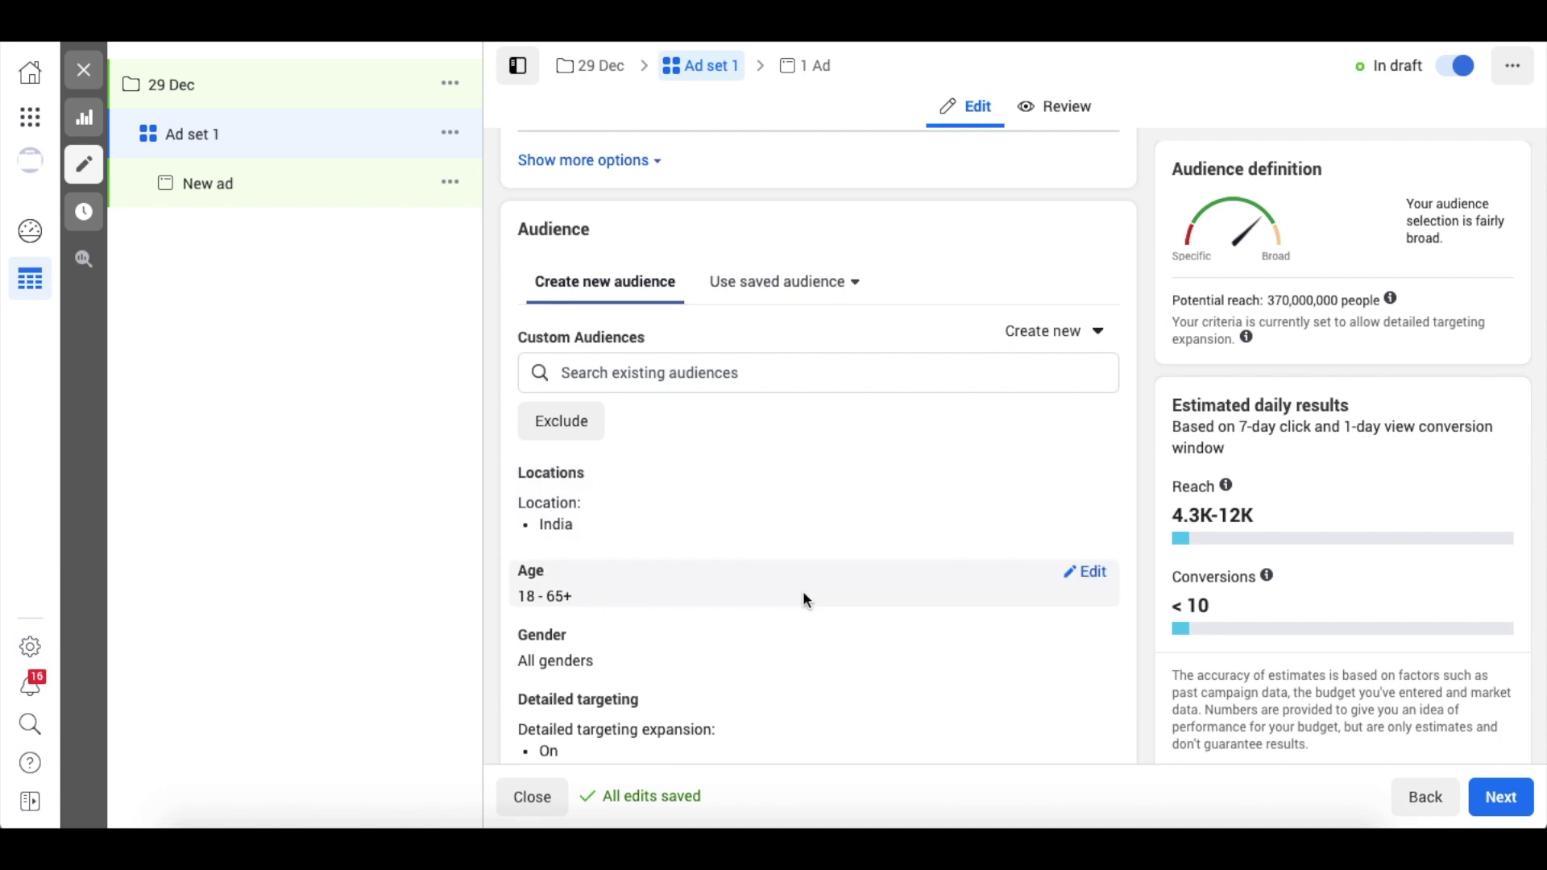
{"action": "scroll", "coordinate": [803, 591], "scroll_direction": "down", "scroll_amount": 2}
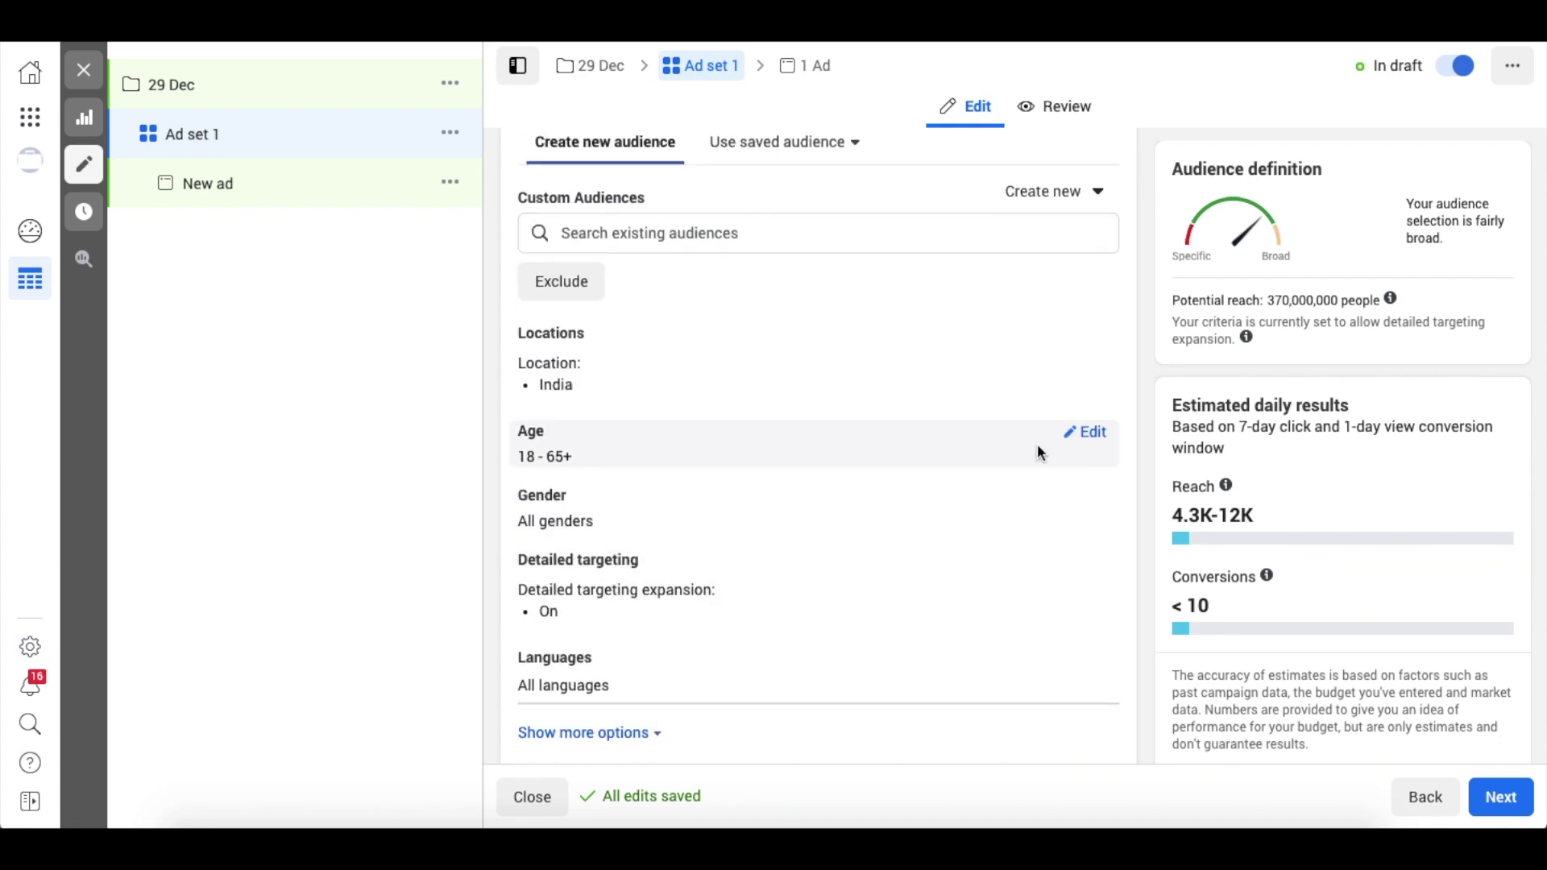
{"action": "left_click", "coordinate": [1093, 435]}
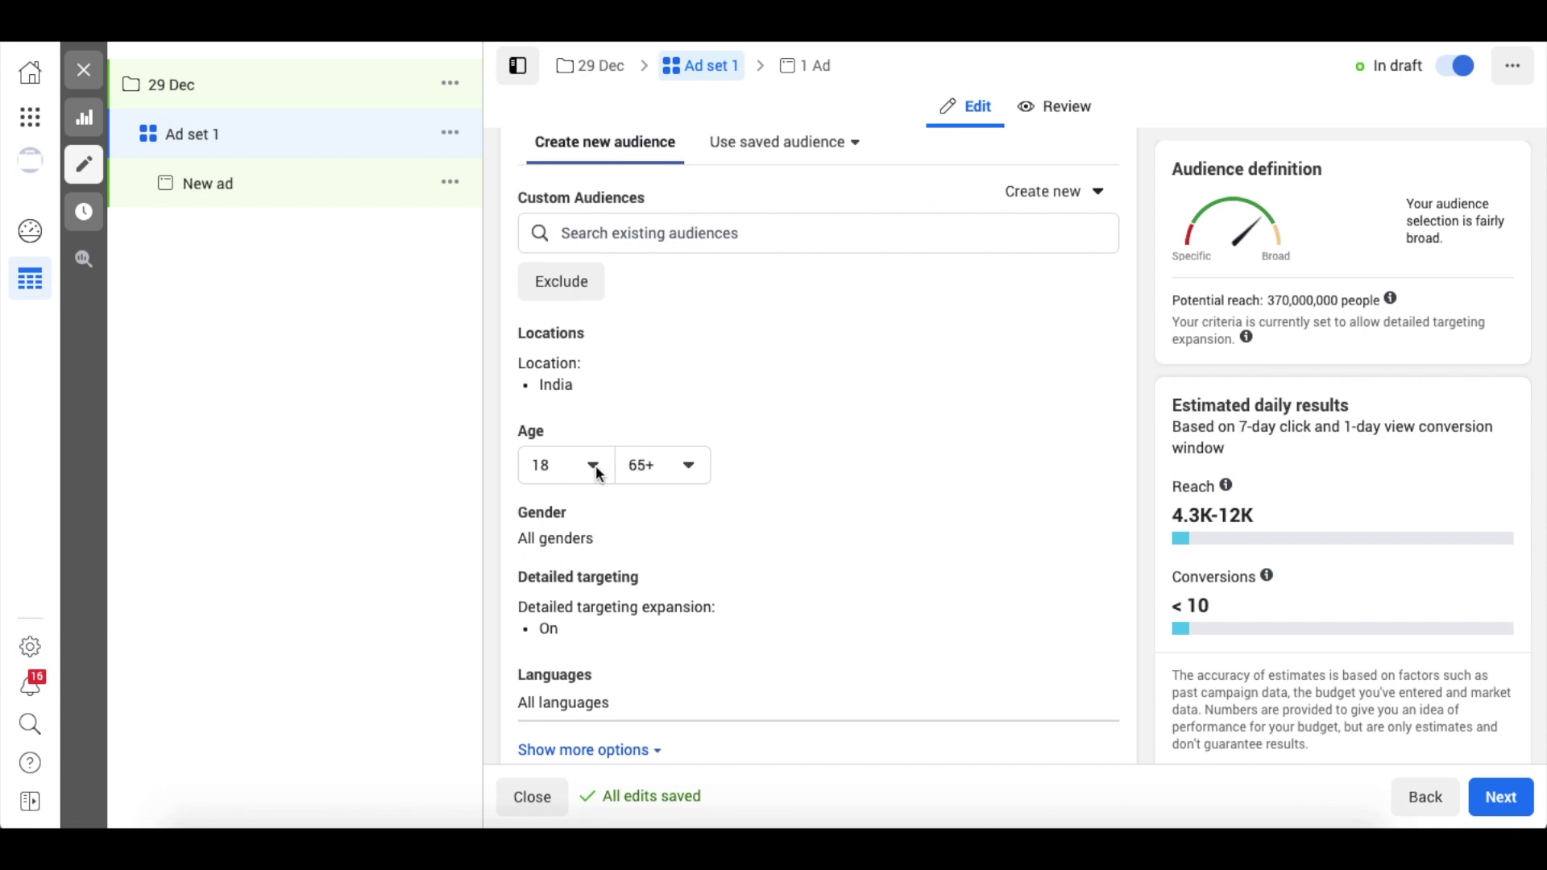
{"action": "left_click", "coordinate": [688, 465]}
{"action": "scroll", "coordinate": [687, 621], "scroll_direction": "up", "scroll_amount": 3}
{"action": "scroll", "coordinate": [687, 621], "scroll_direction": "up", "scroll_amount": 3}
{"action": "left_click", "coordinate": [652, 566]}
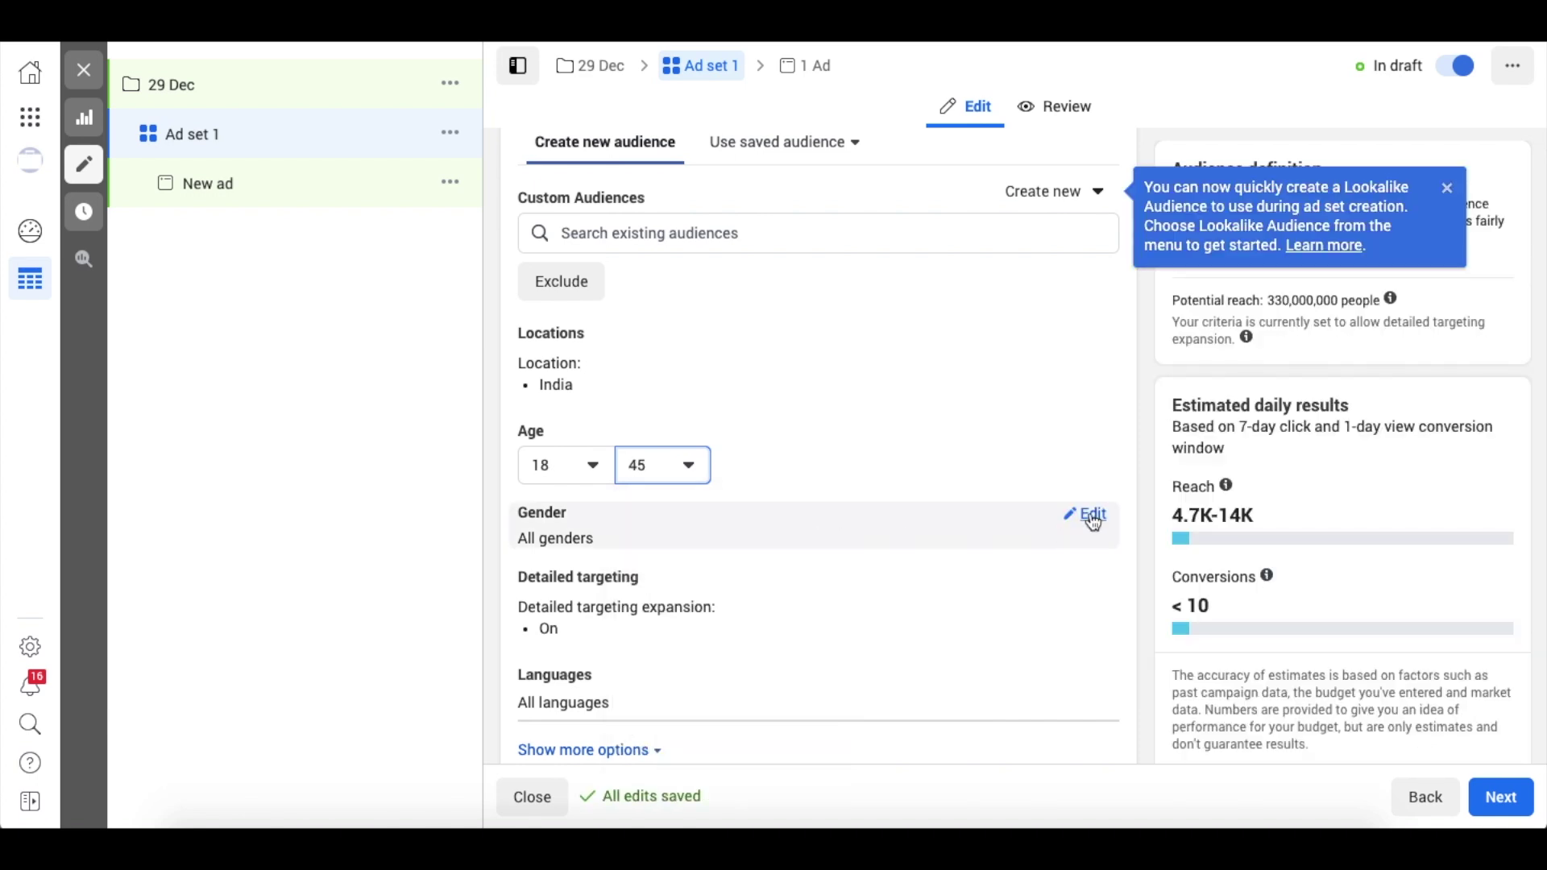
Step: Restrict the gender of the ad set's audience to Men
{"action": "left_click", "coordinate": [1090, 516]}
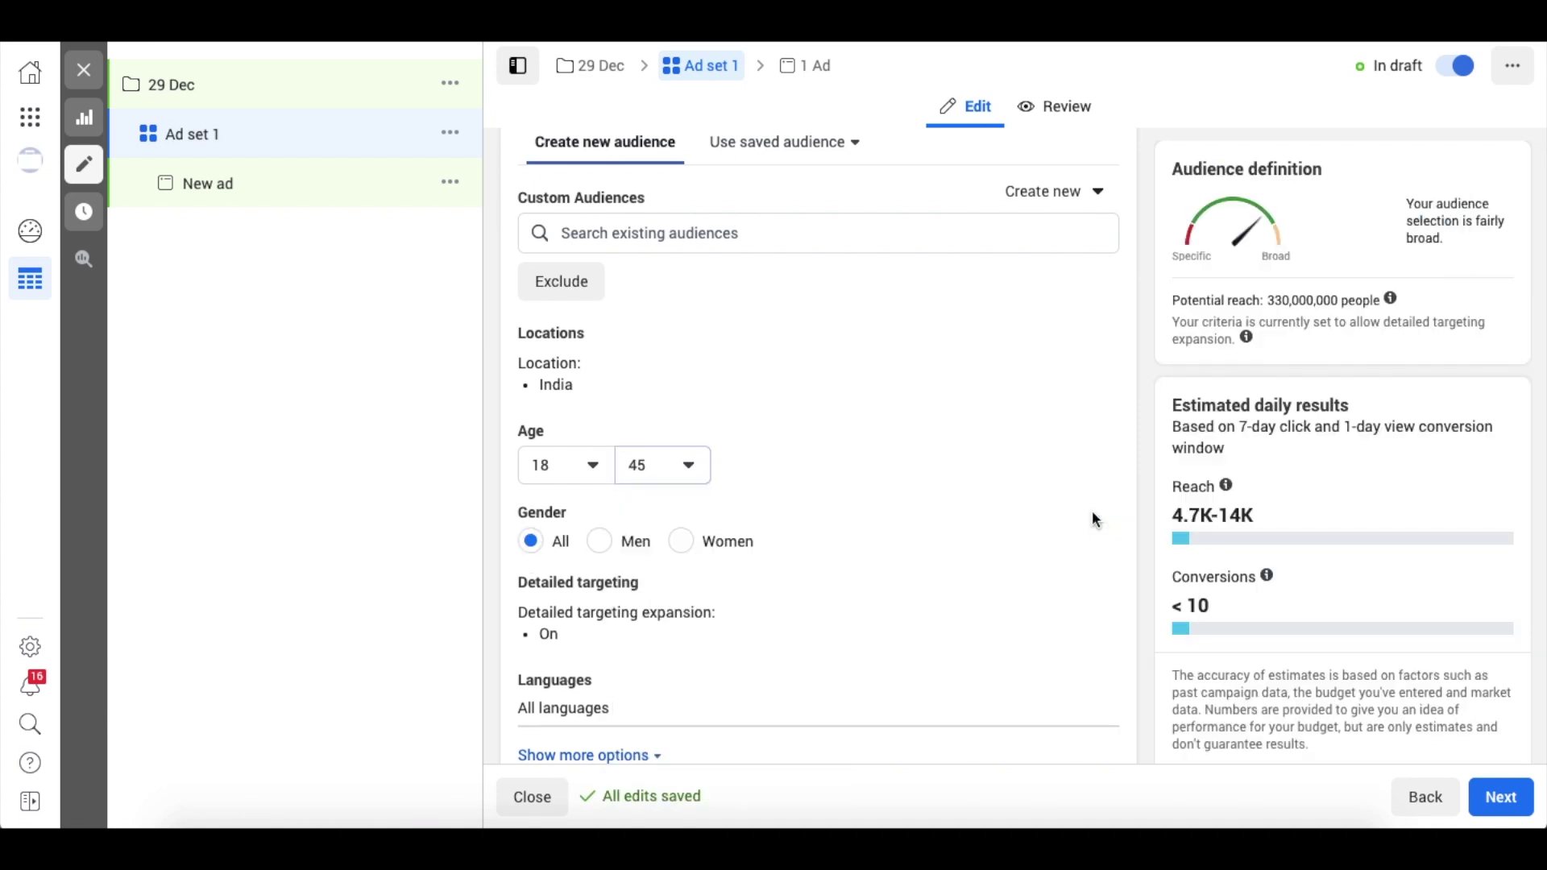
{"action": "left_click", "coordinate": [601, 542]}
{"action": "scroll", "coordinate": [915, 554], "scroll_direction": "down", "scroll_amount": 2}
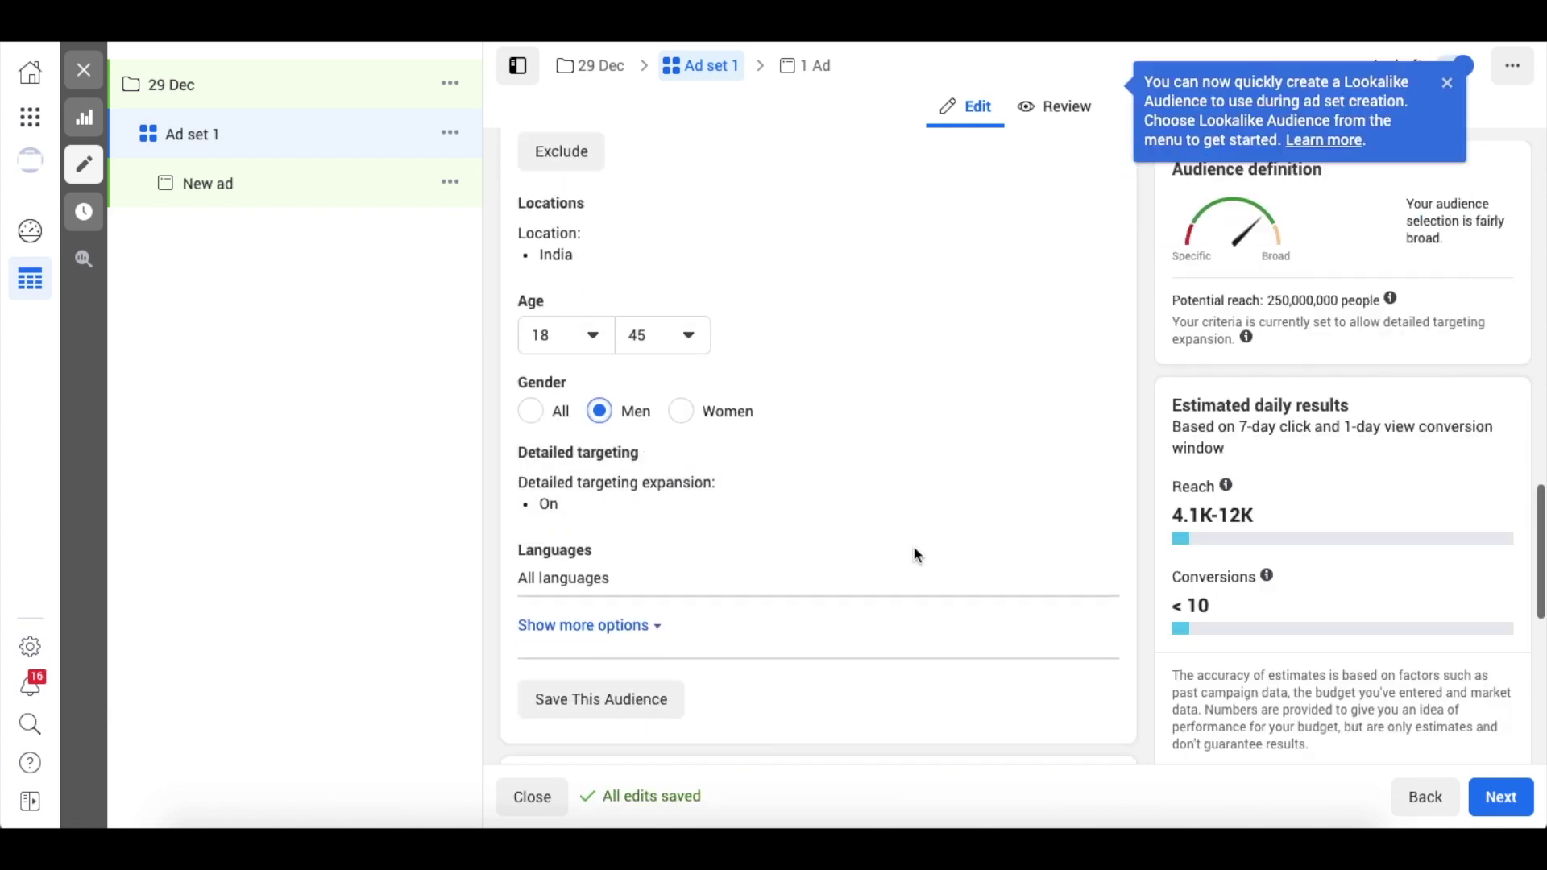
Step: Add the interest "Shoes" to the ad set's detailed targeting
{"action": "left_click", "coordinate": [894, 484]}
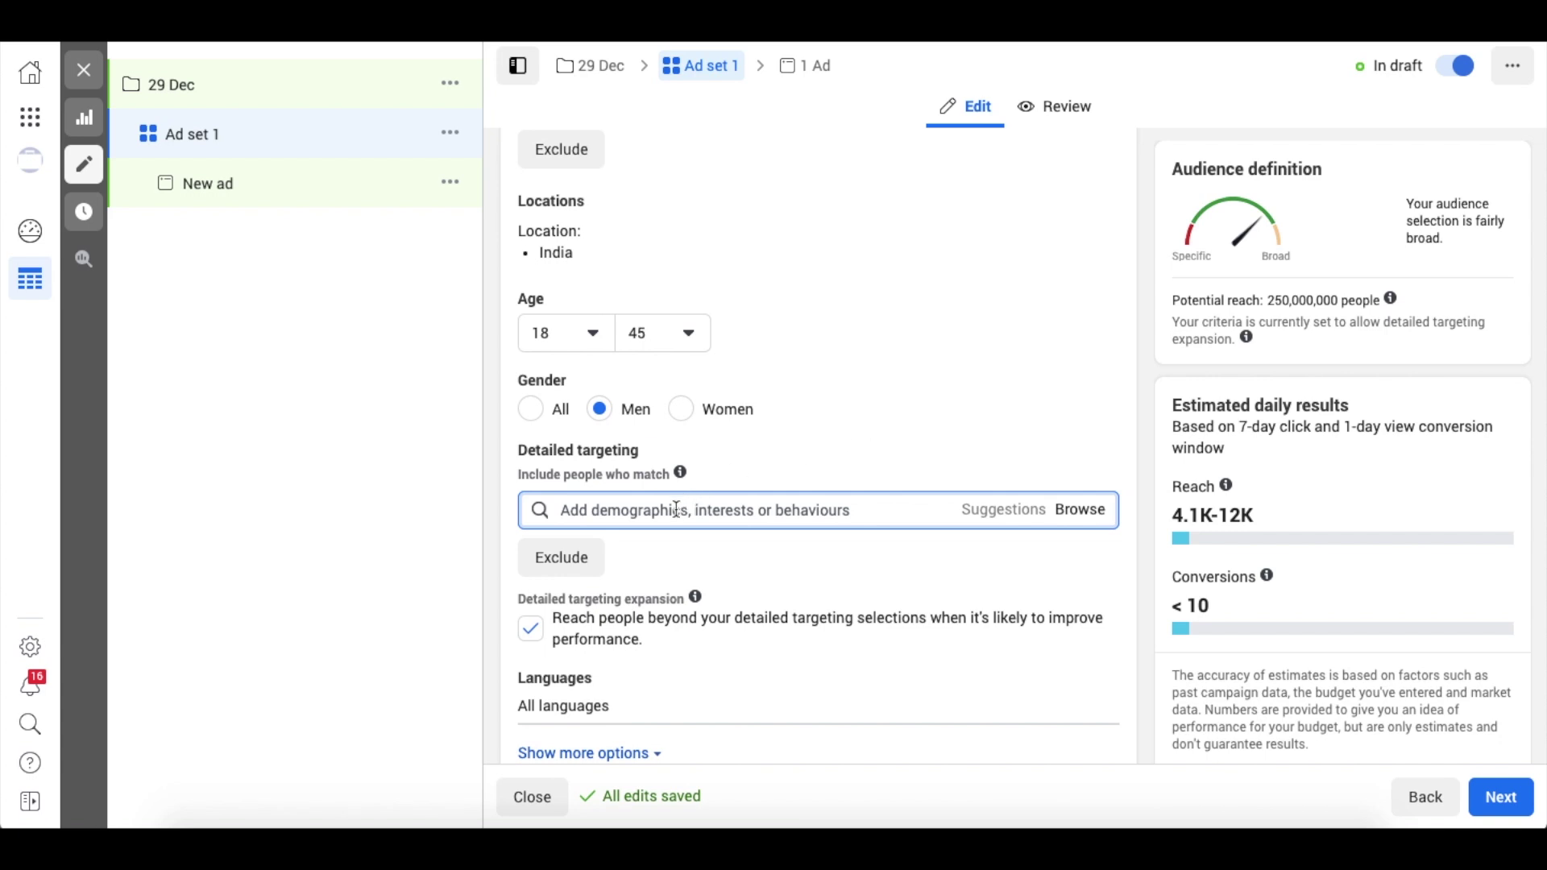
{"action": "type", "text": "shoes"}
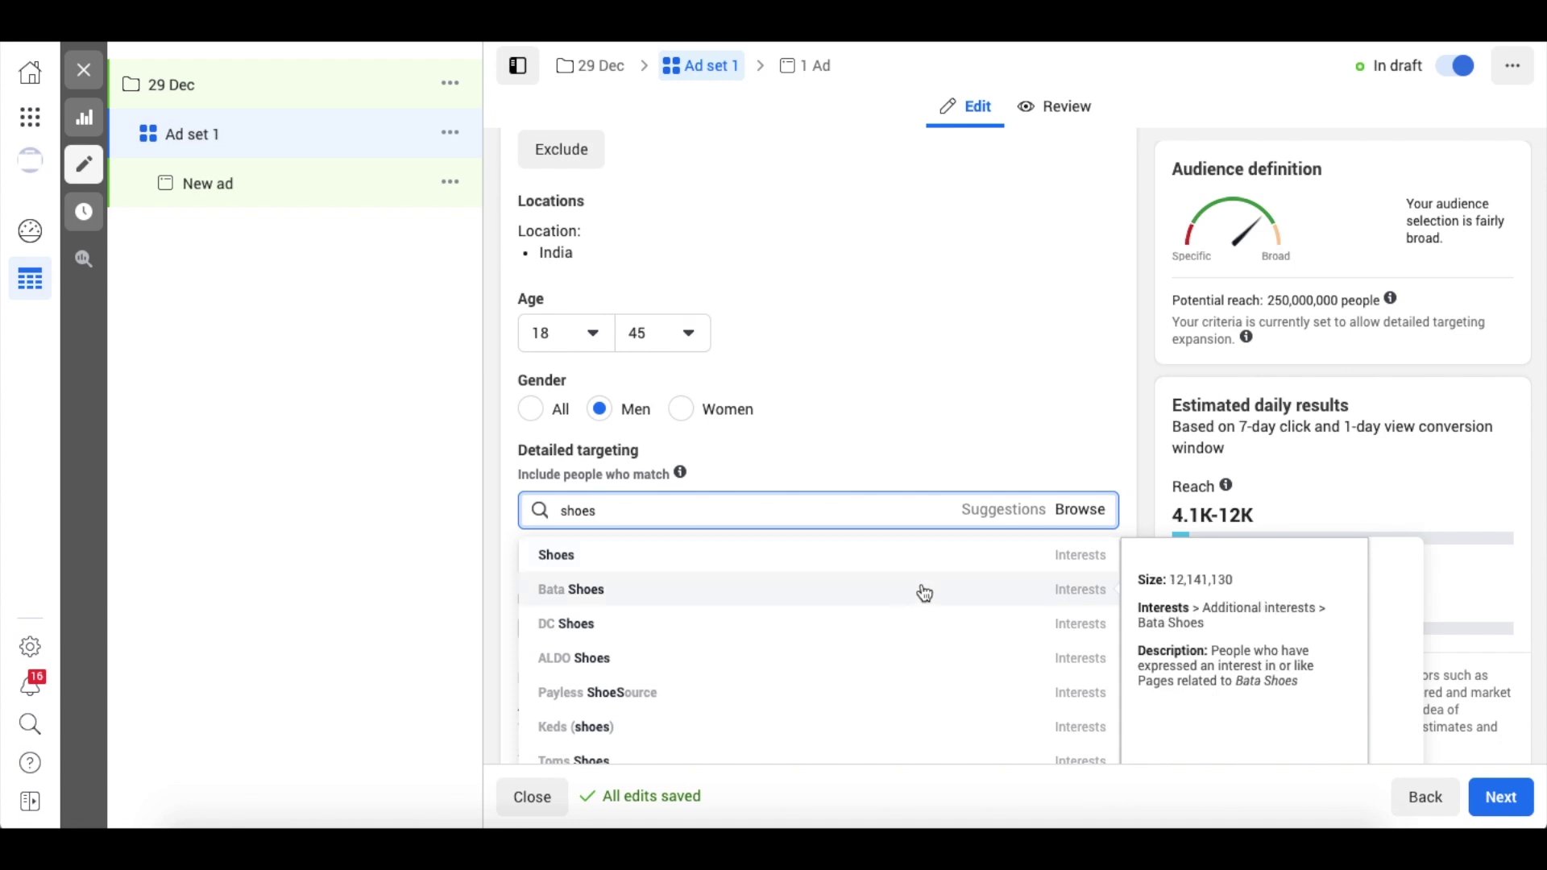
{"action": "left_click", "coordinate": [1064, 556]}
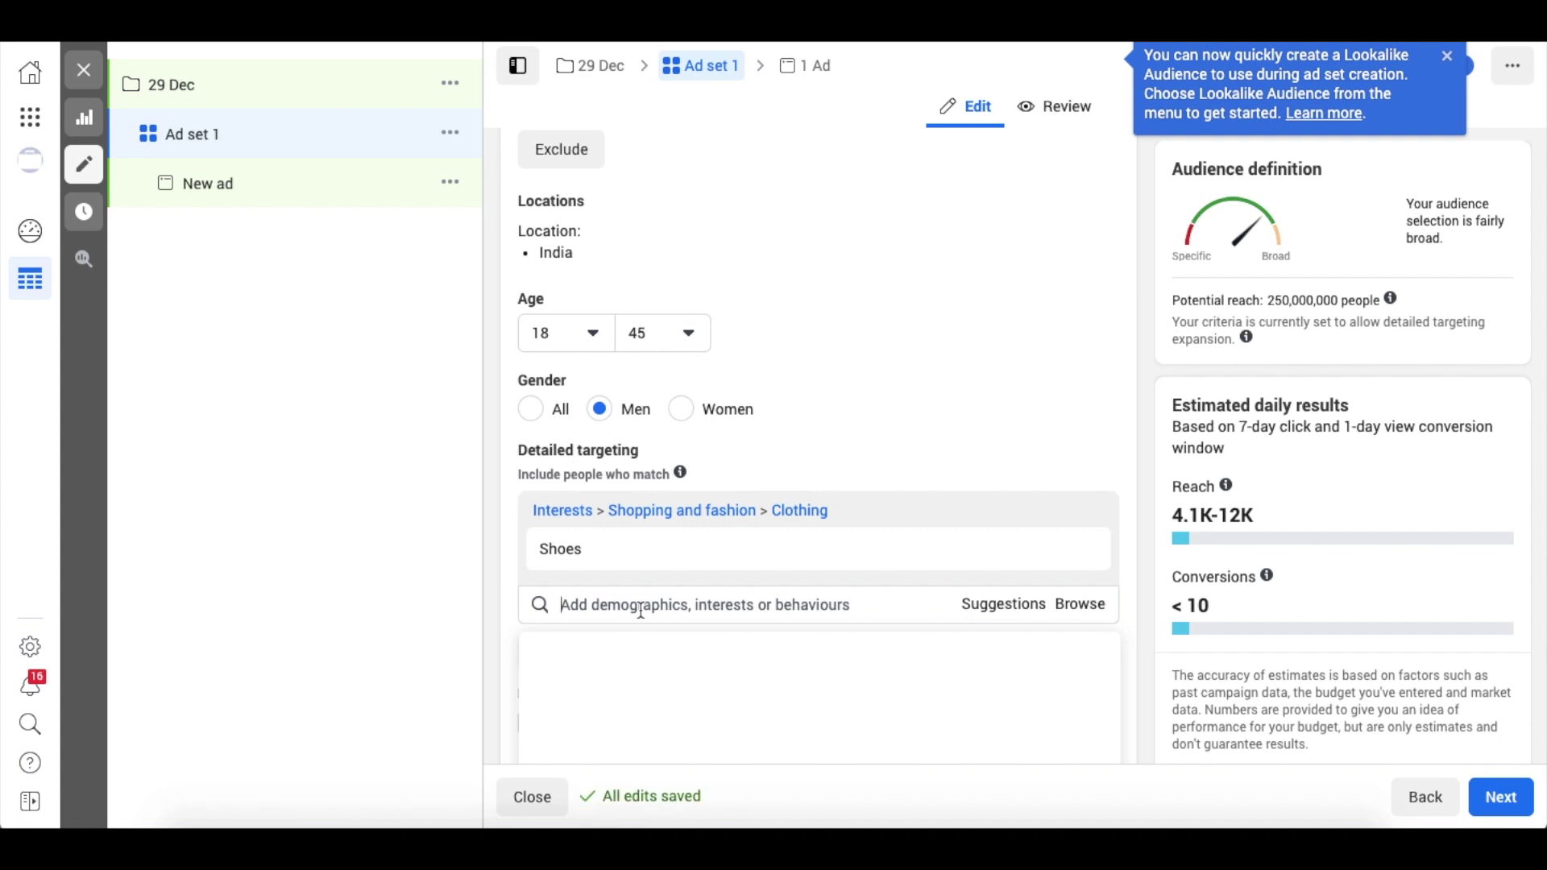
Step: Add the suggested Footwear and Online shopping interests and the Engaged shoppers behaviour to the detailed targeting
{"action": "left_click", "coordinate": [997, 610]}
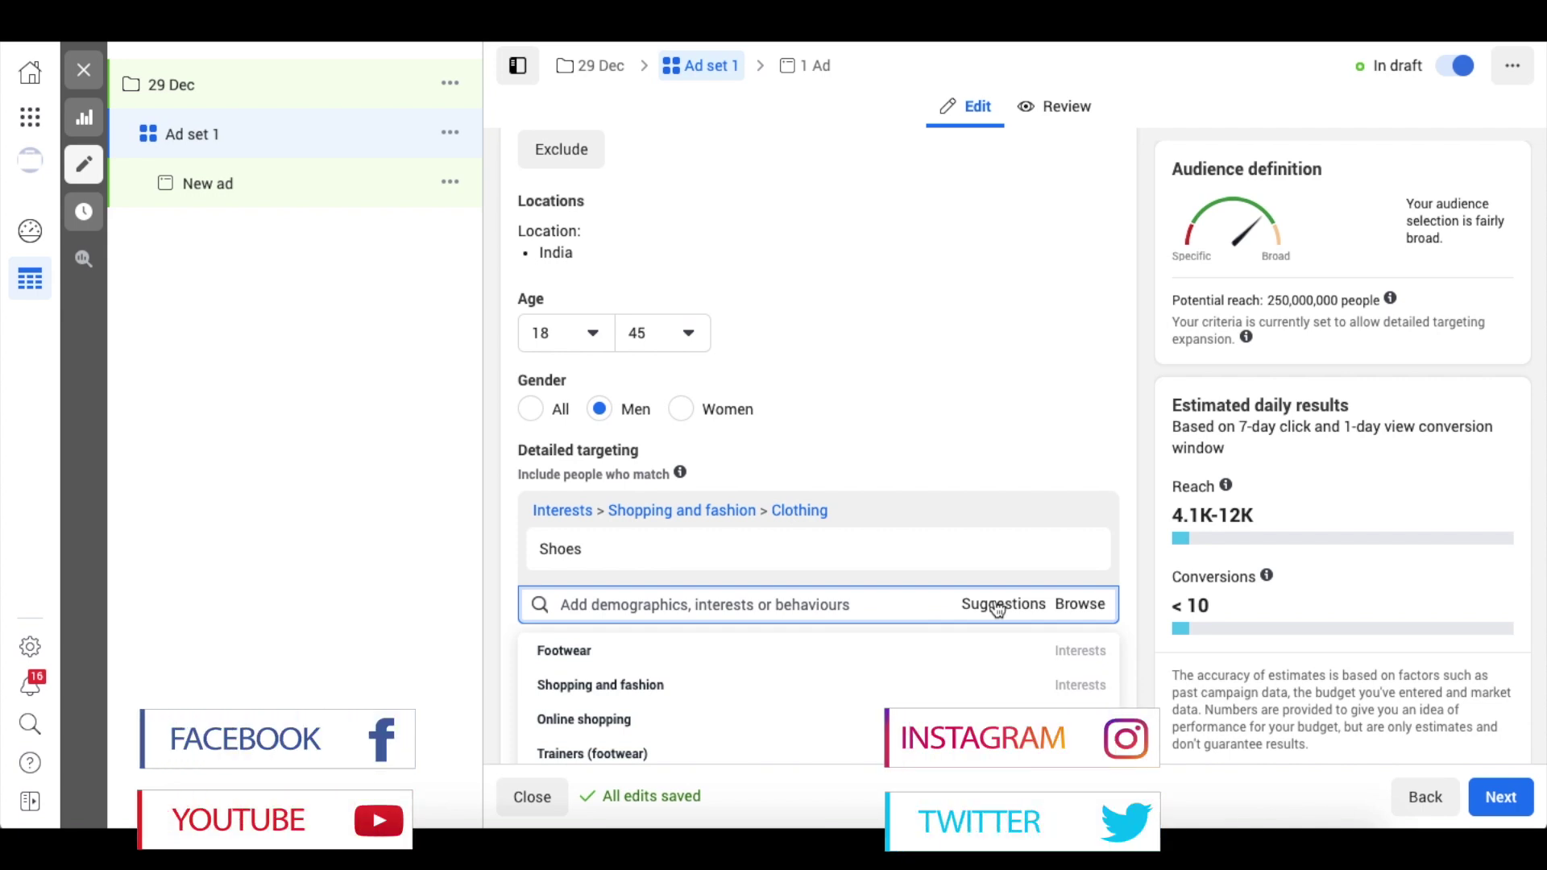
{"action": "mouse_move", "coordinate": [689, 649]}
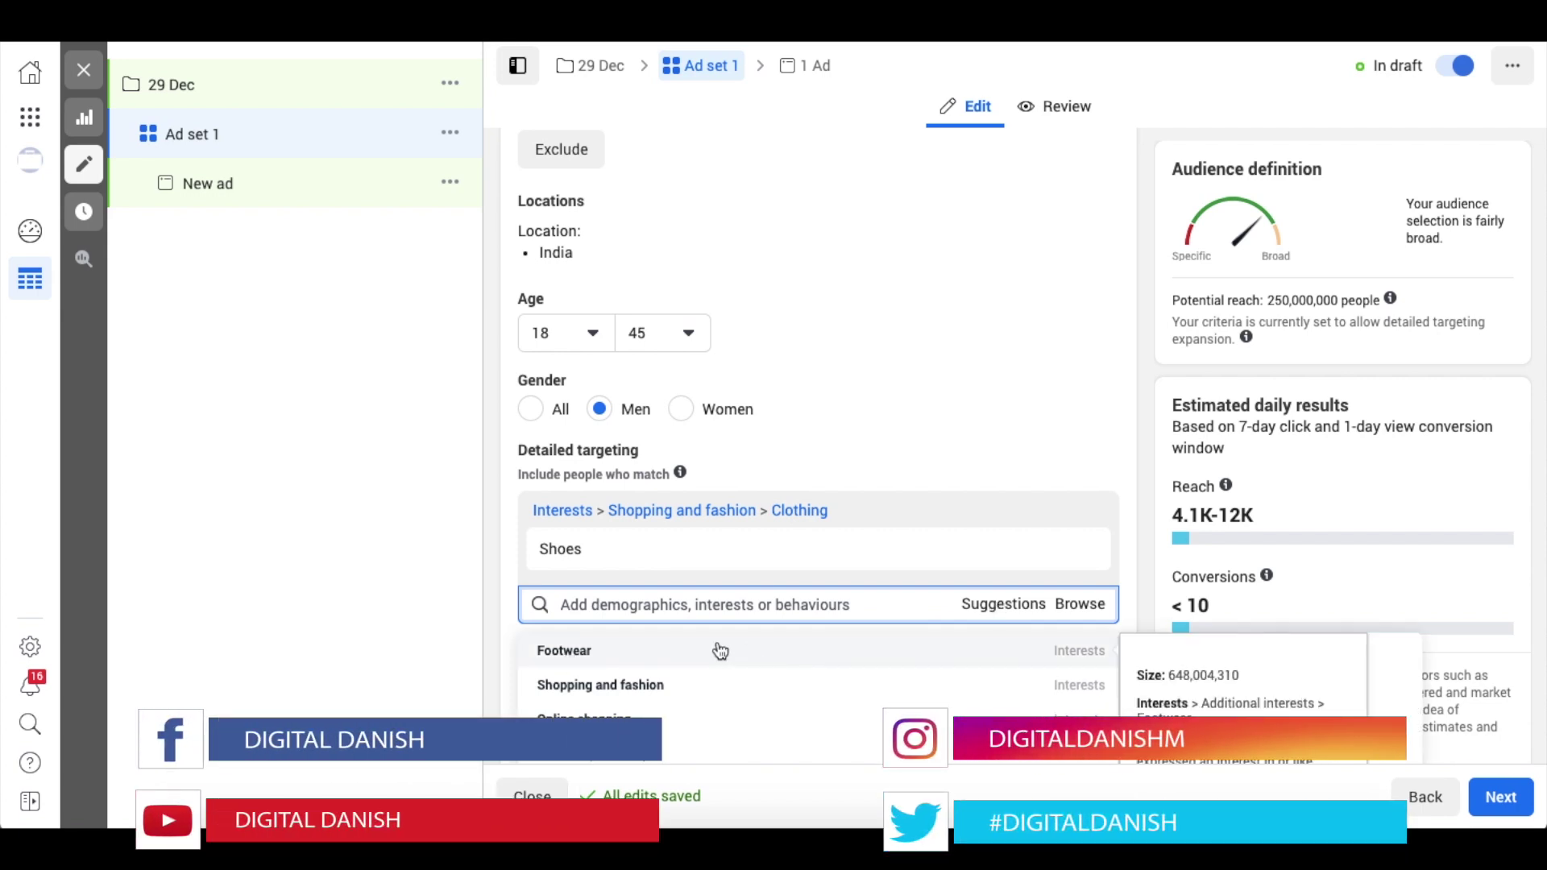
{"action": "left_click", "coordinate": [564, 650]}
{"action": "scroll", "coordinate": [562, 651], "scroll_direction": "down", "scroll_amount": 2}
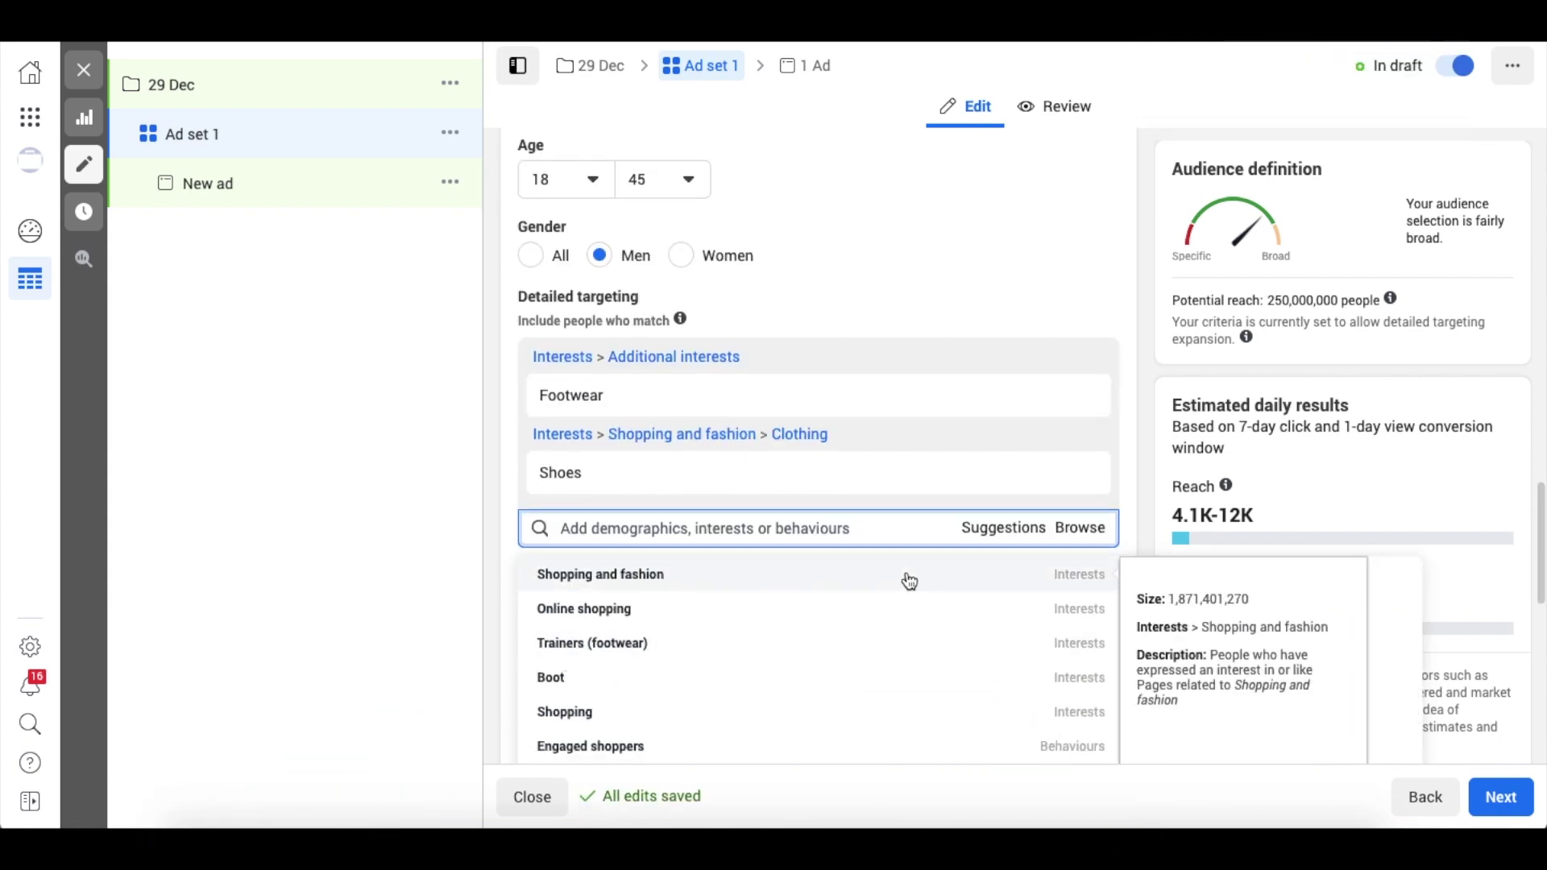
{"action": "left_click", "coordinate": [606, 609]}
{"action": "scroll", "coordinate": [606, 609], "scroll_direction": "down", "scroll_amount": 1}
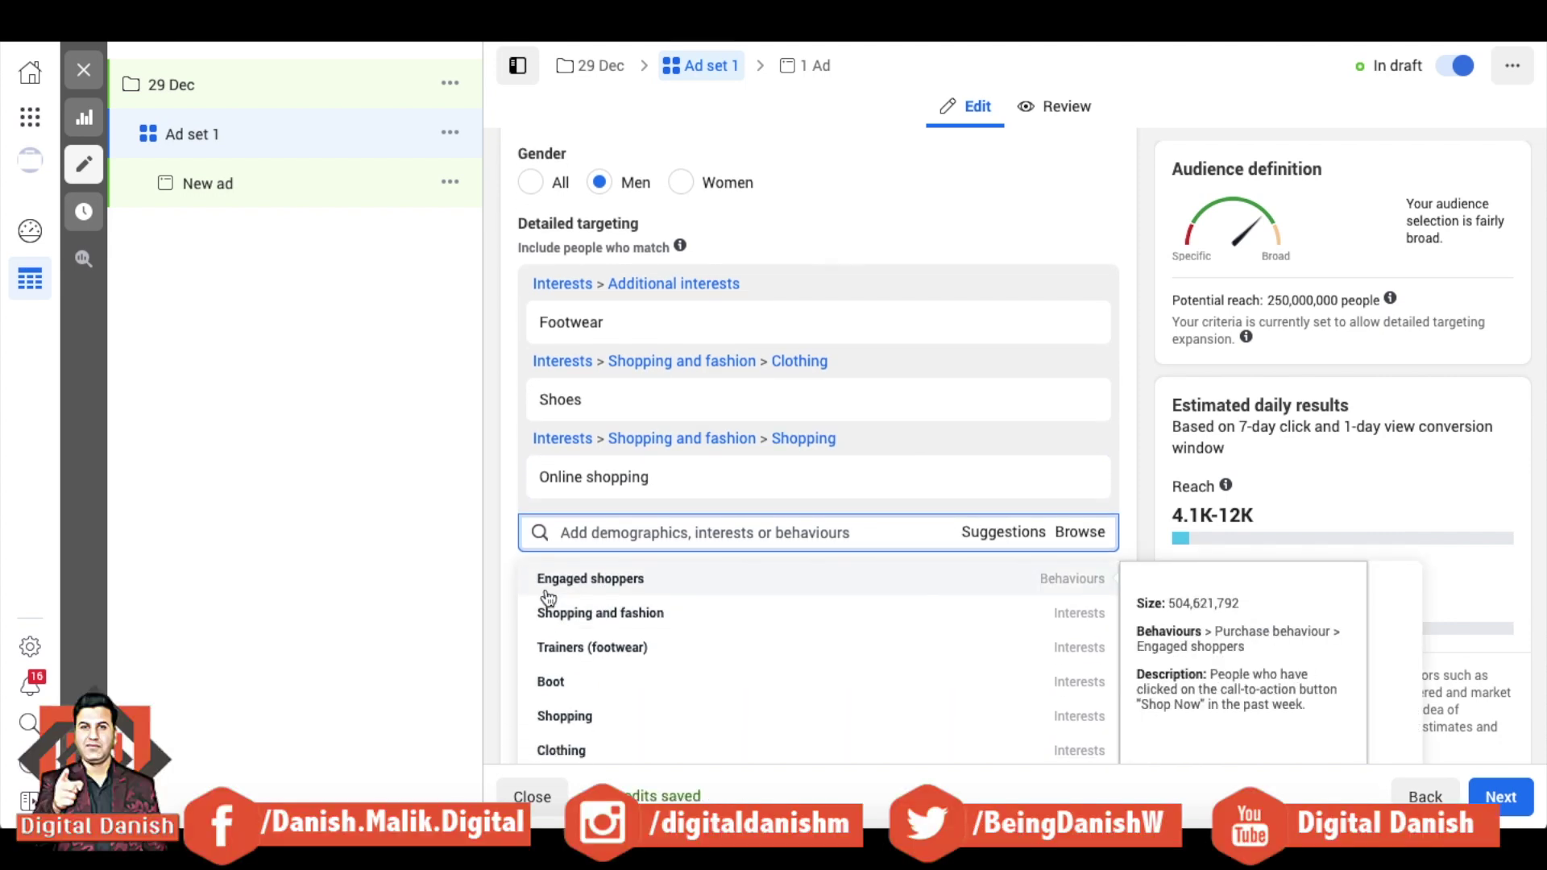
{"action": "left_click", "coordinate": [594, 580]}
{"action": "scroll", "coordinate": [594, 586], "scroll_direction": "down", "scroll_amount": 1}
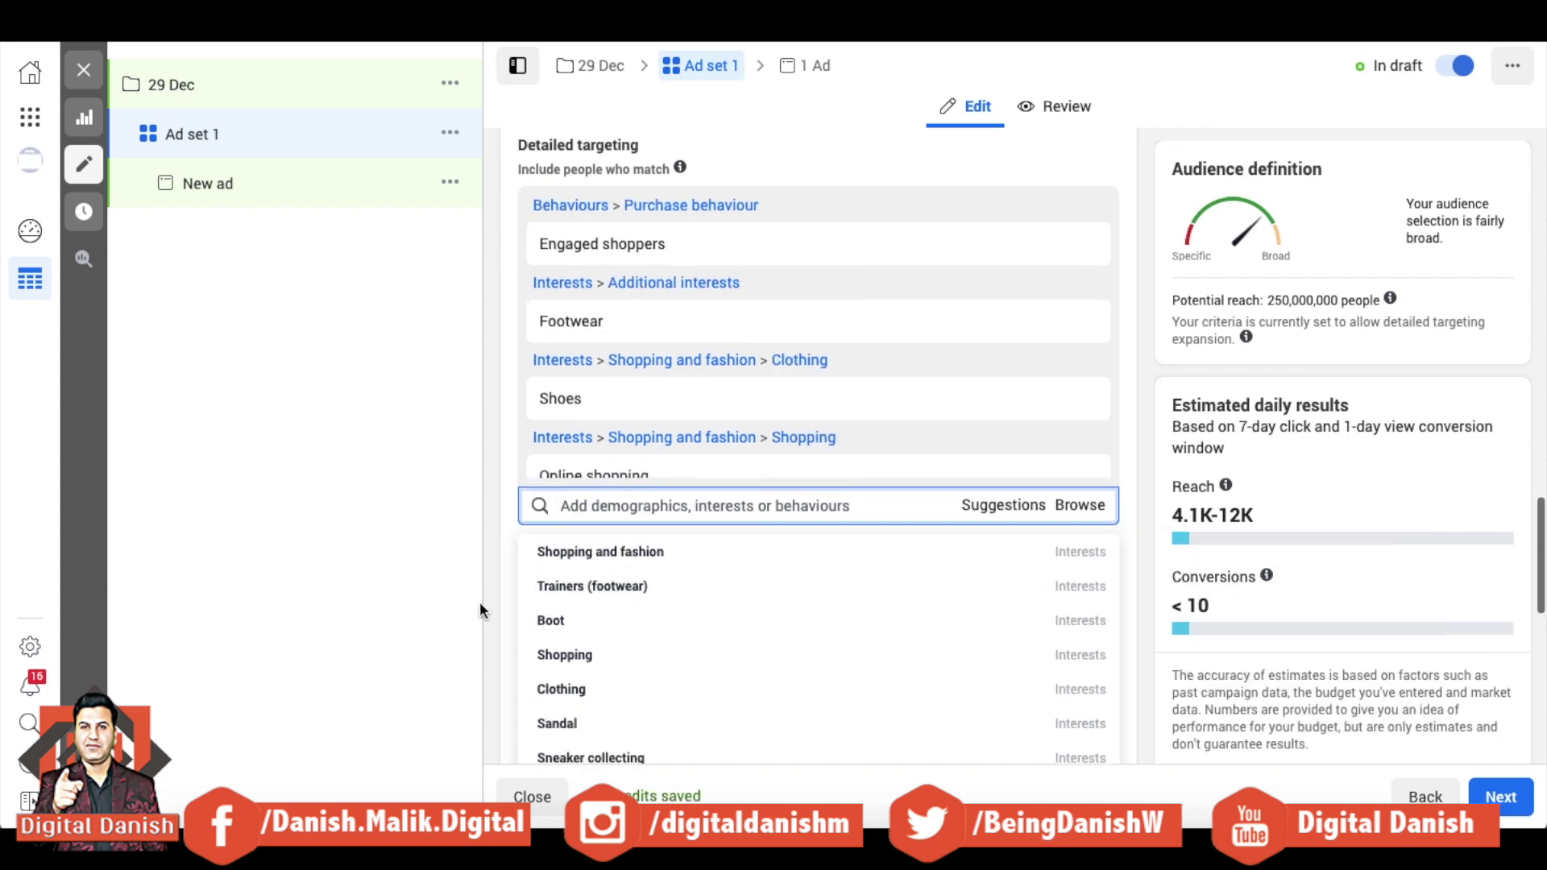
{"action": "left_click", "coordinate": [501, 604]}
Step: Check the remaining audience, placement and delivery settings of Ad set 1 and continue to its new ad
{"action": "scroll", "coordinate": [774, 346], "scroll_direction": "down", "scroll_amount": 1}
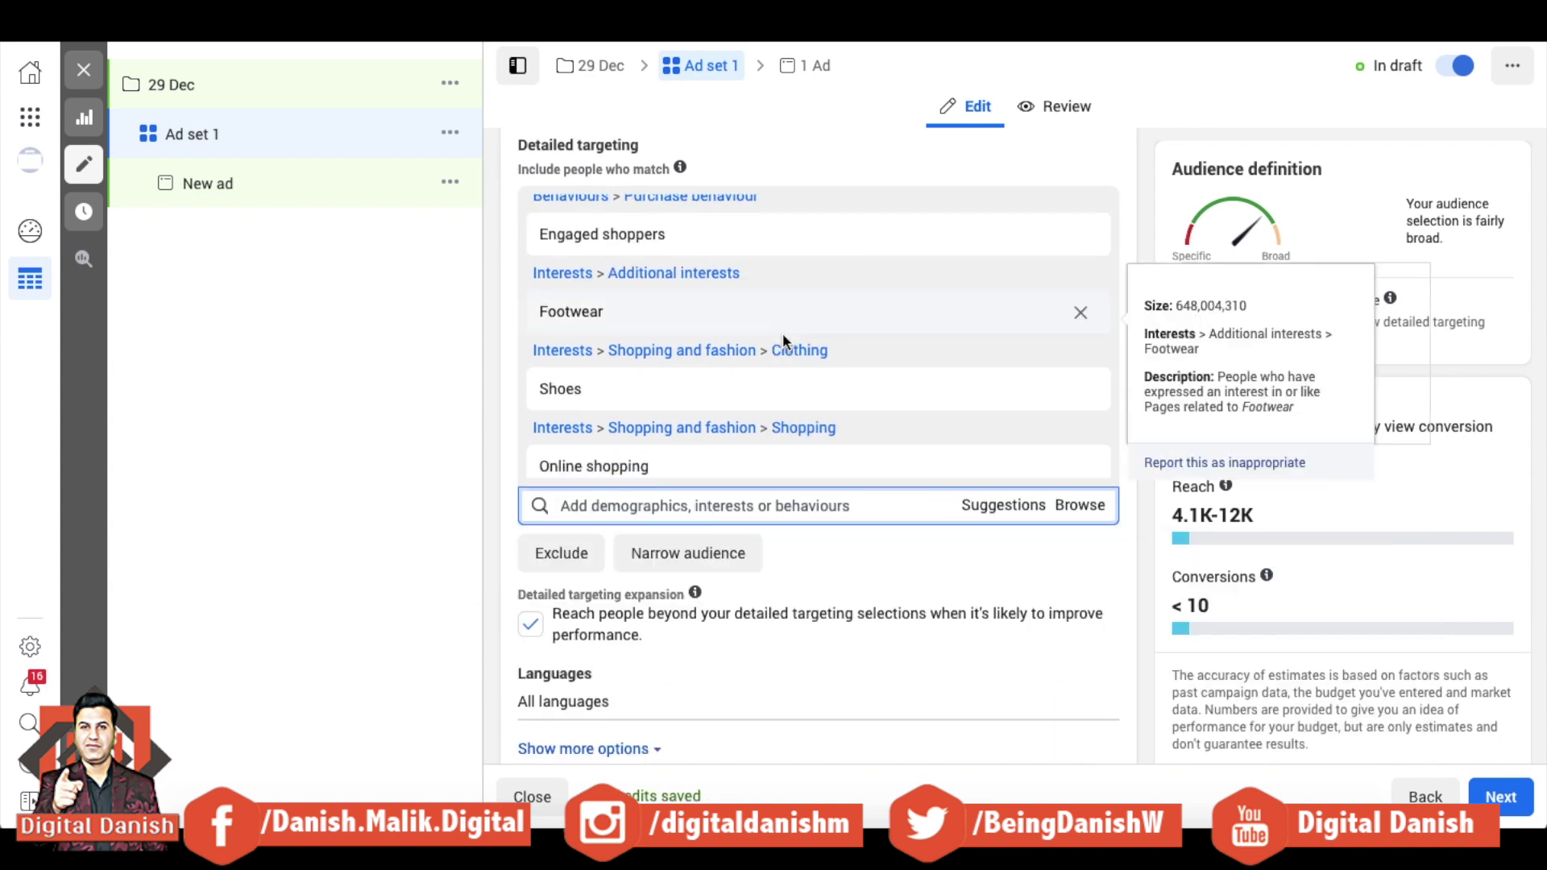
{"action": "scroll", "coordinate": [782, 334], "scroll_direction": "up", "scroll_amount": 1}
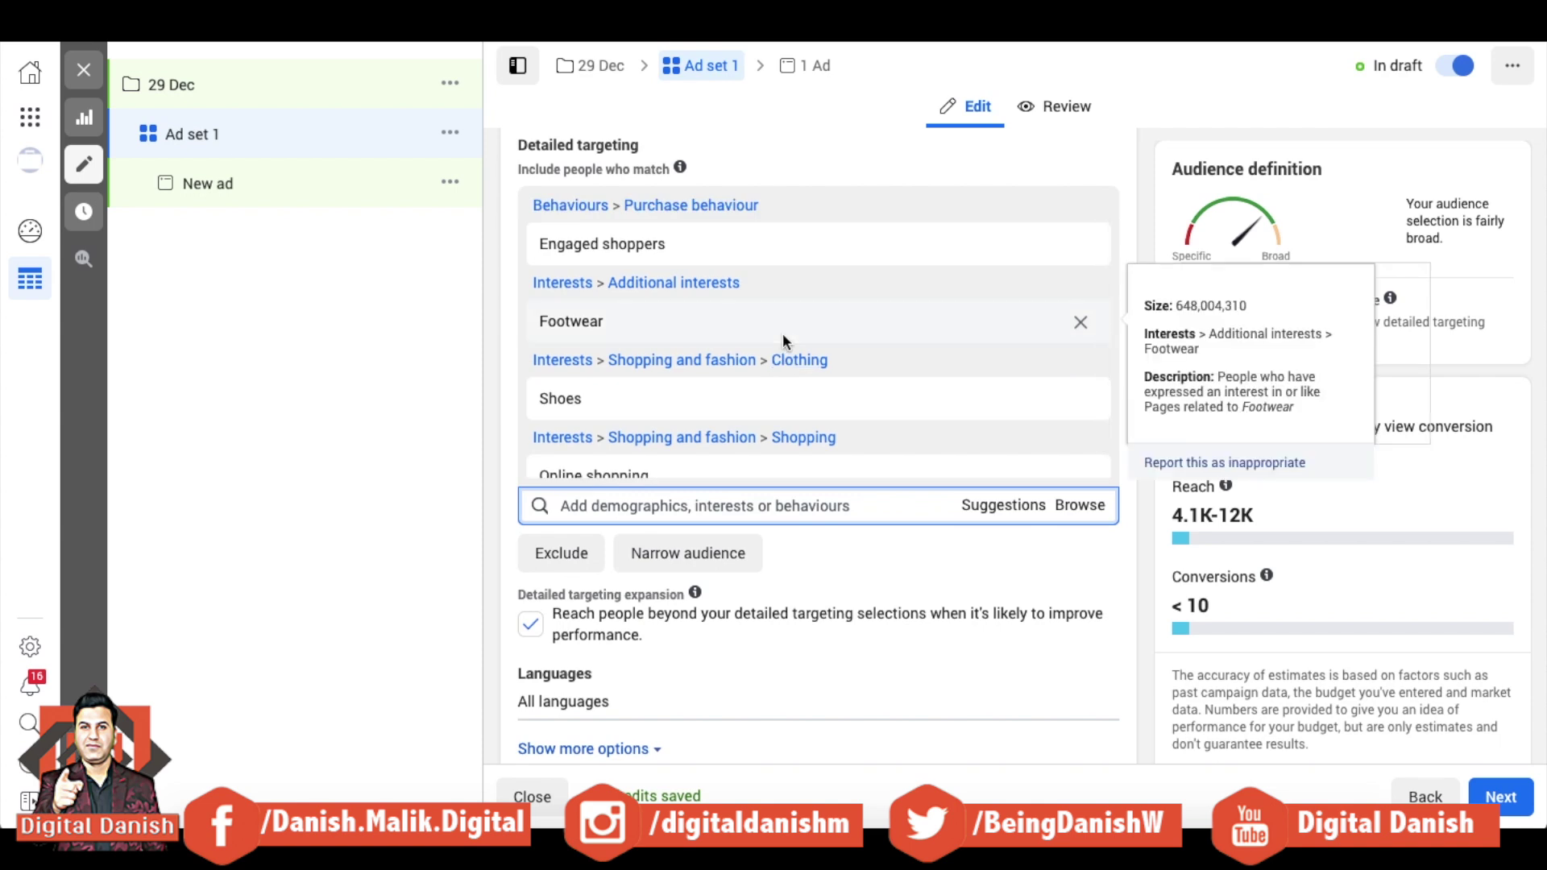
{"action": "scroll", "coordinate": [782, 332], "scroll_direction": "up", "scroll_amount": 1}
{"action": "scroll", "coordinate": [486, 462], "scroll_direction": "down", "scroll_amount": 5}
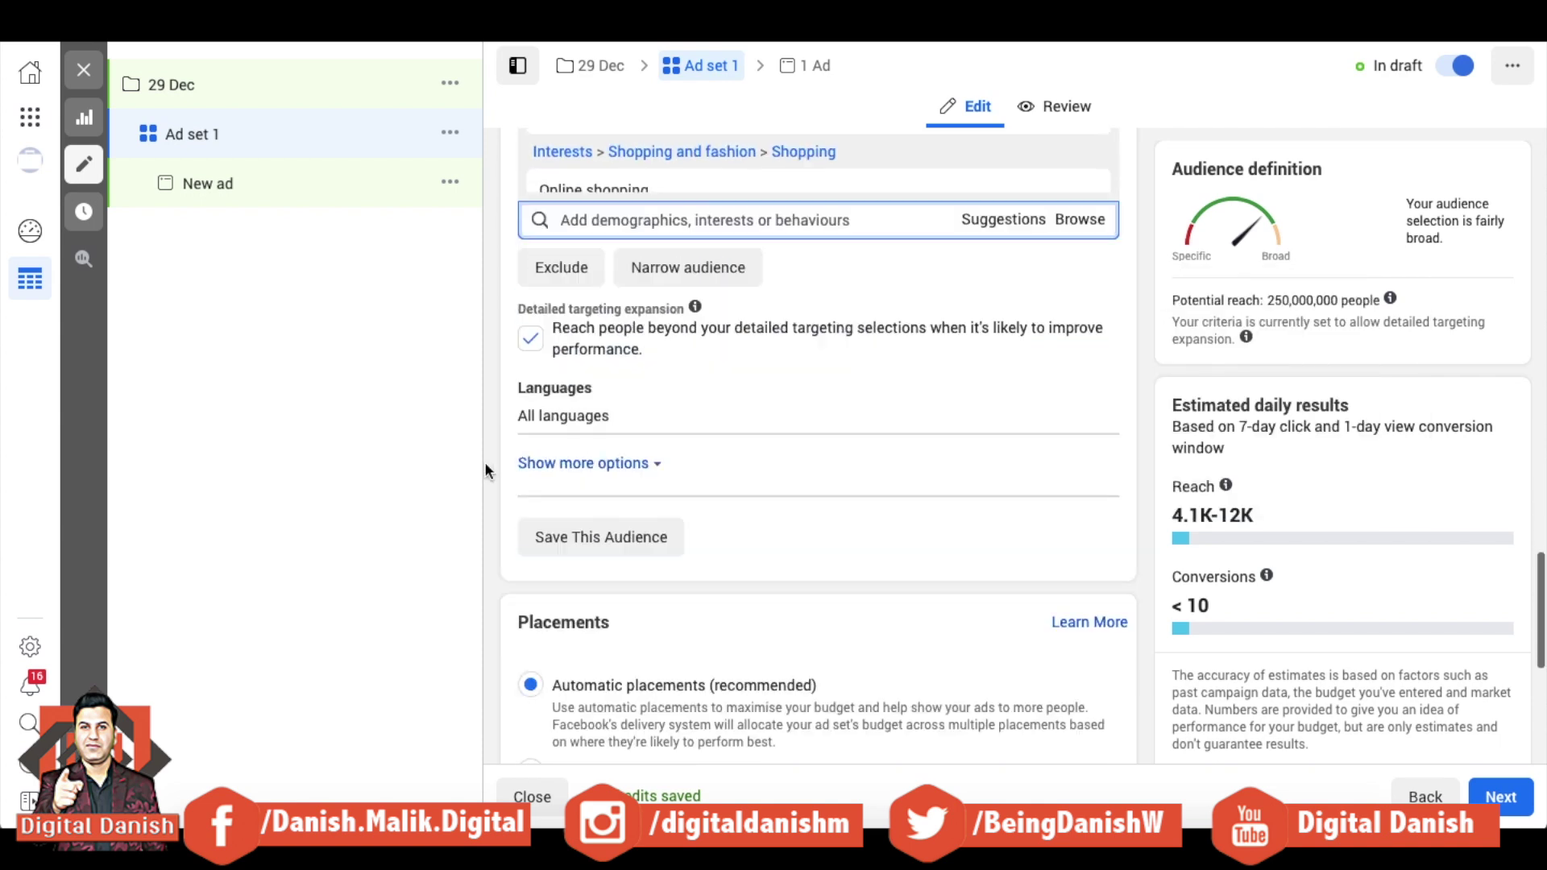
{"action": "scroll", "coordinate": [485, 462], "scroll_direction": "down", "scroll_amount": 5}
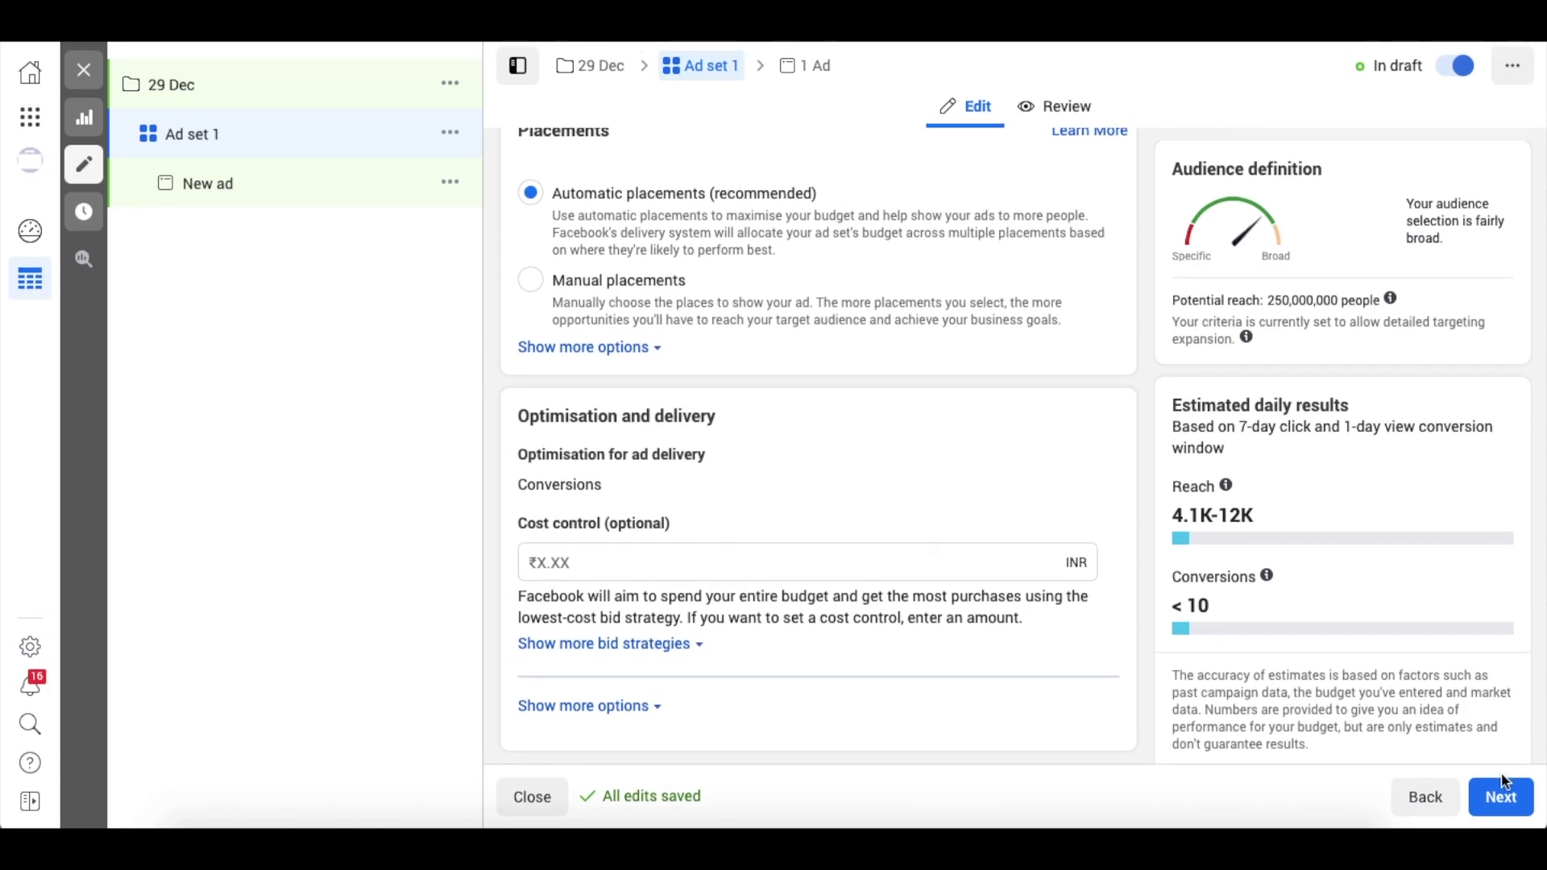
{"action": "left_click", "coordinate": [1503, 790]}
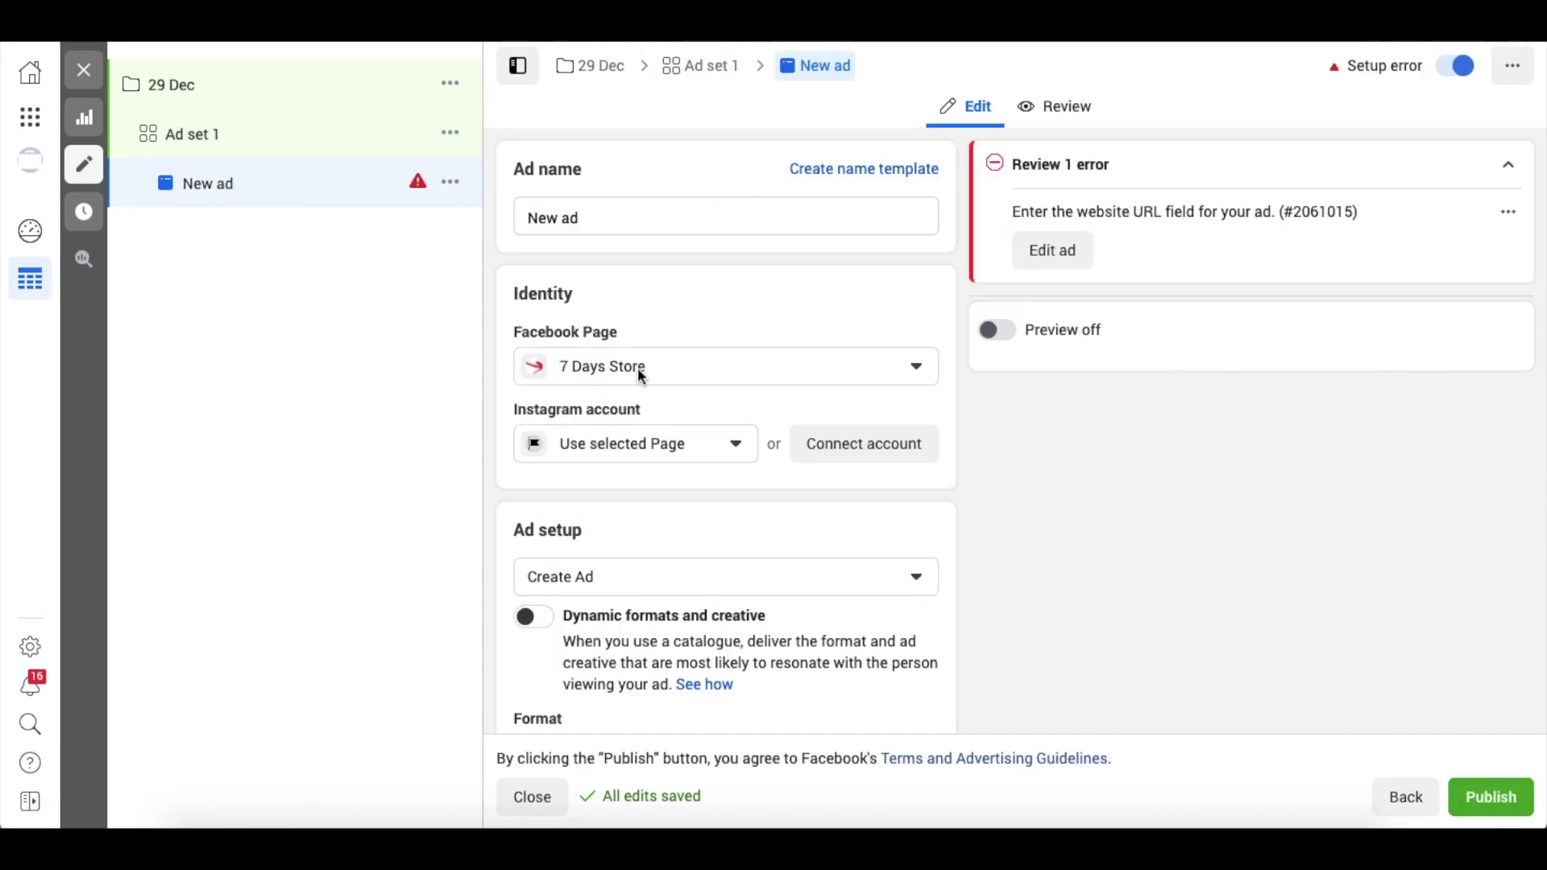
Step: Use the selected Page as the ad's Instagram account and set the ad format to Carousel
{"action": "left_click", "coordinate": [591, 453]}
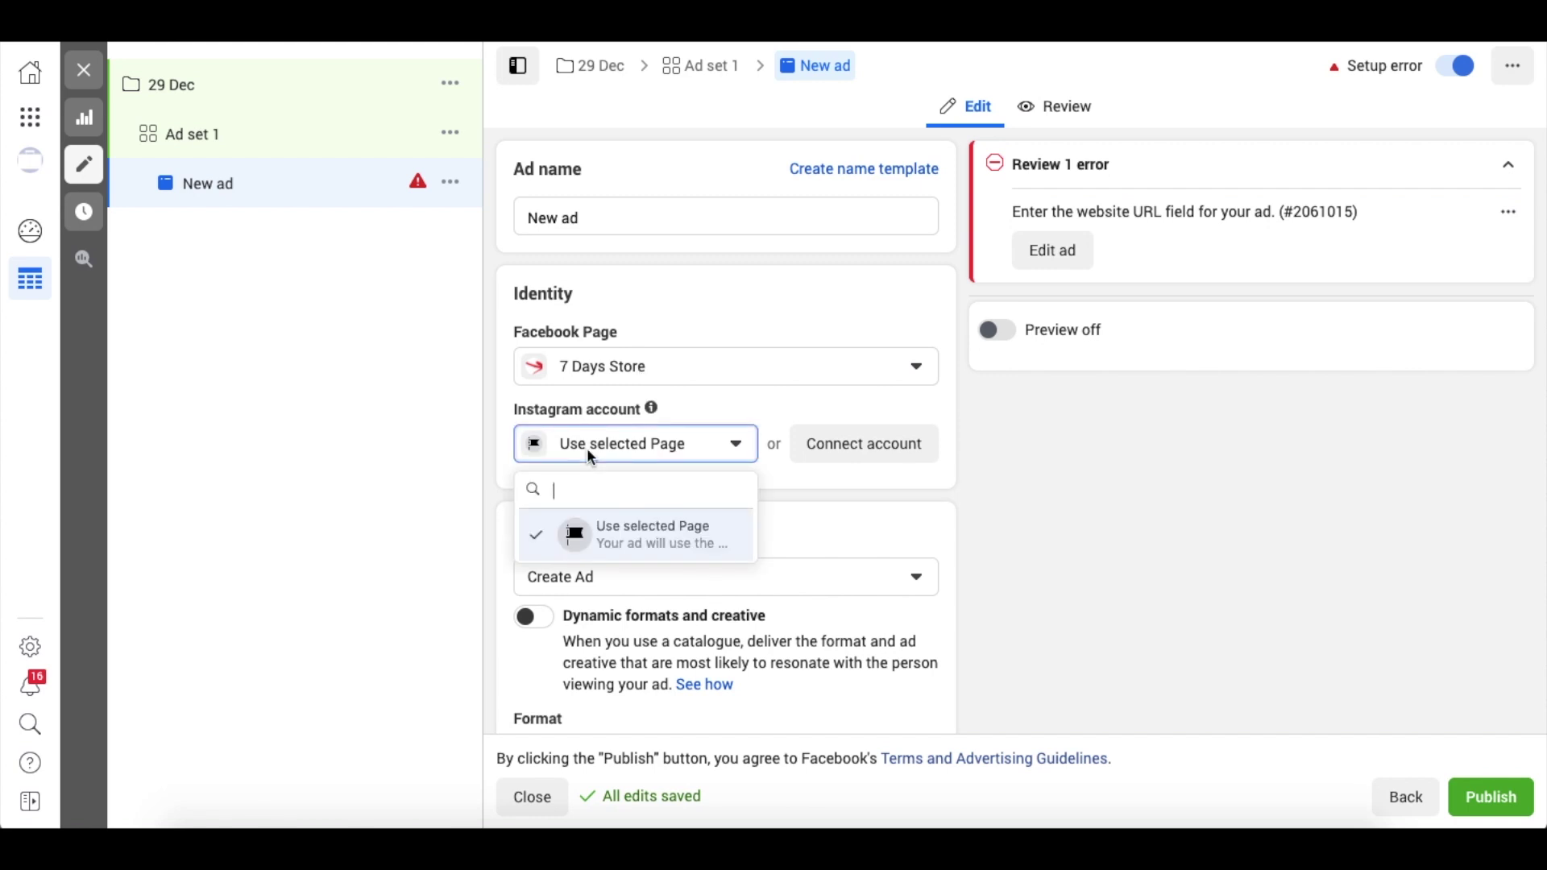
{"action": "left_click", "coordinate": [657, 545]}
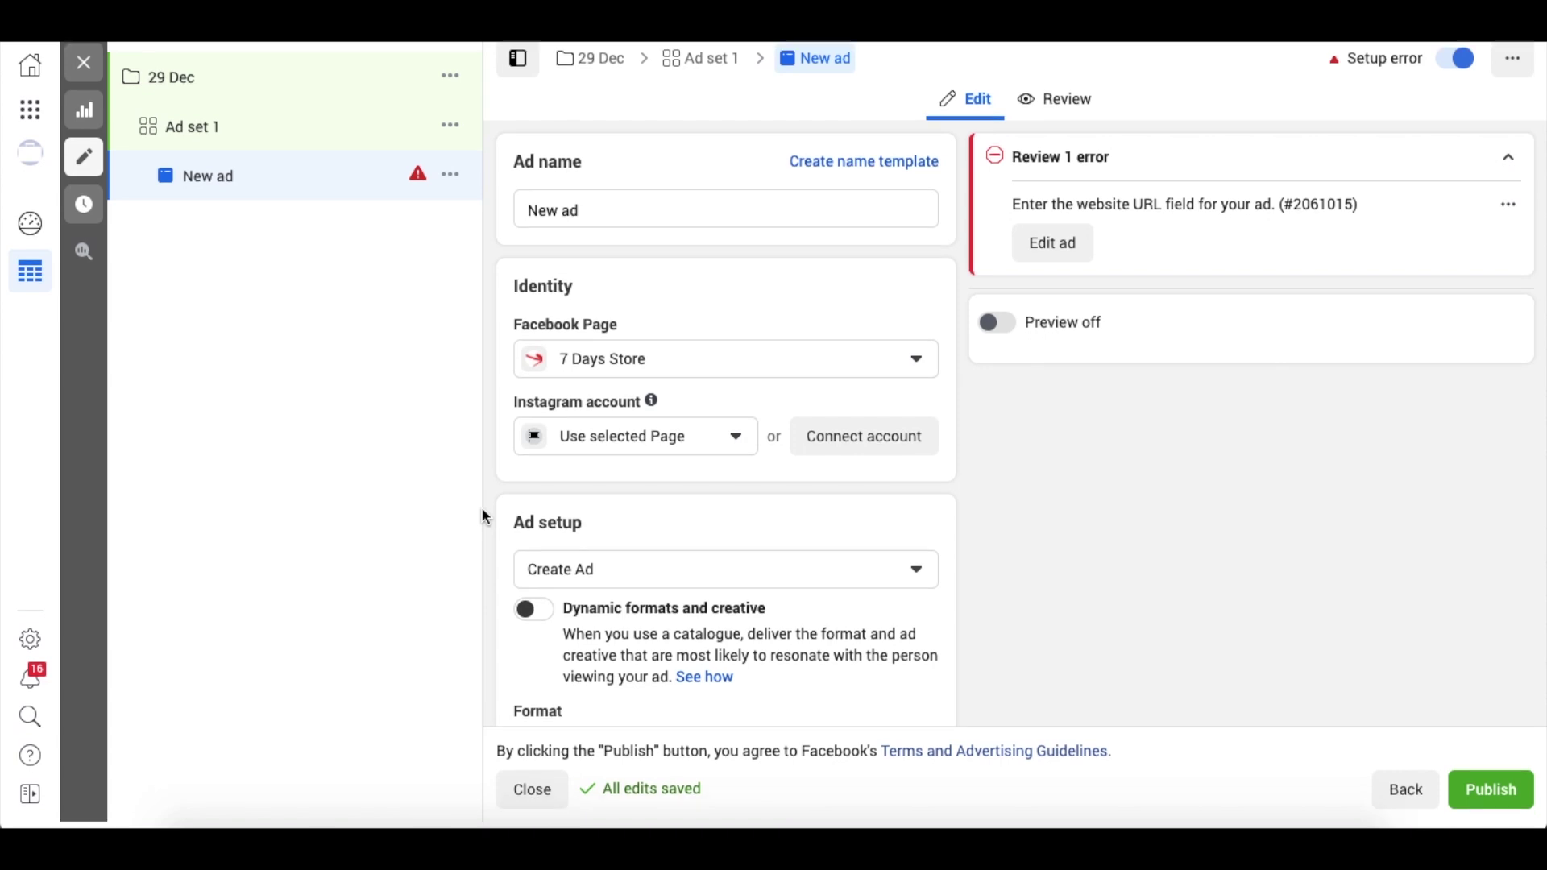
{"action": "scroll", "coordinate": [656, 444], "scroll_direction": "down", "scroll_amount": 4}
{"action": "scroll", "coordinate": [659, 501], "scroll_direction": "down", "scroll_amount": 2}
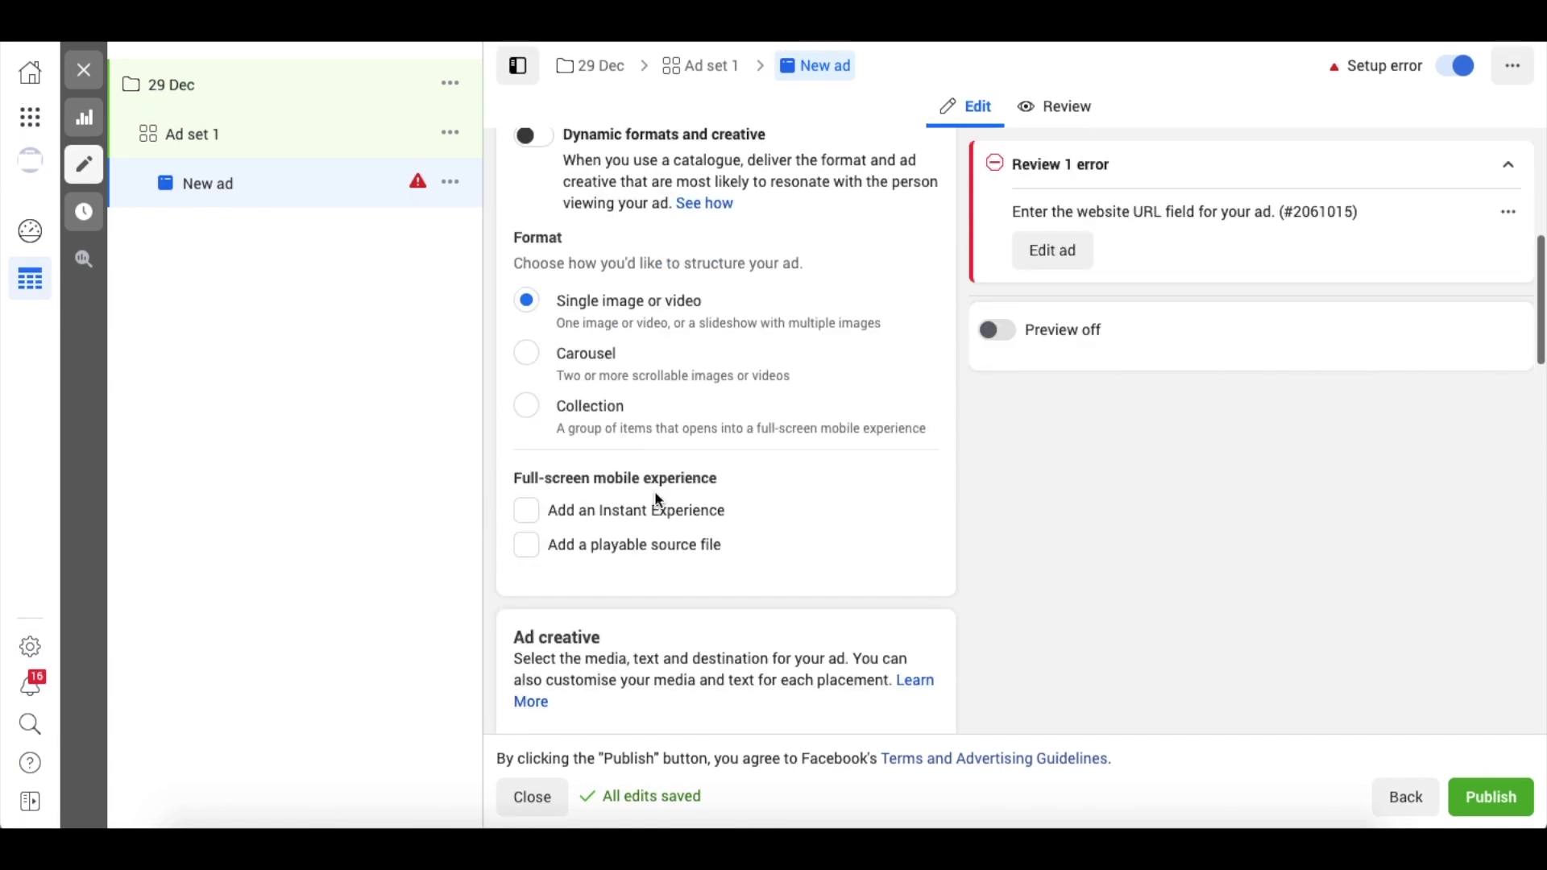
{"action": "left_click", "coordinate": [542, 367]}
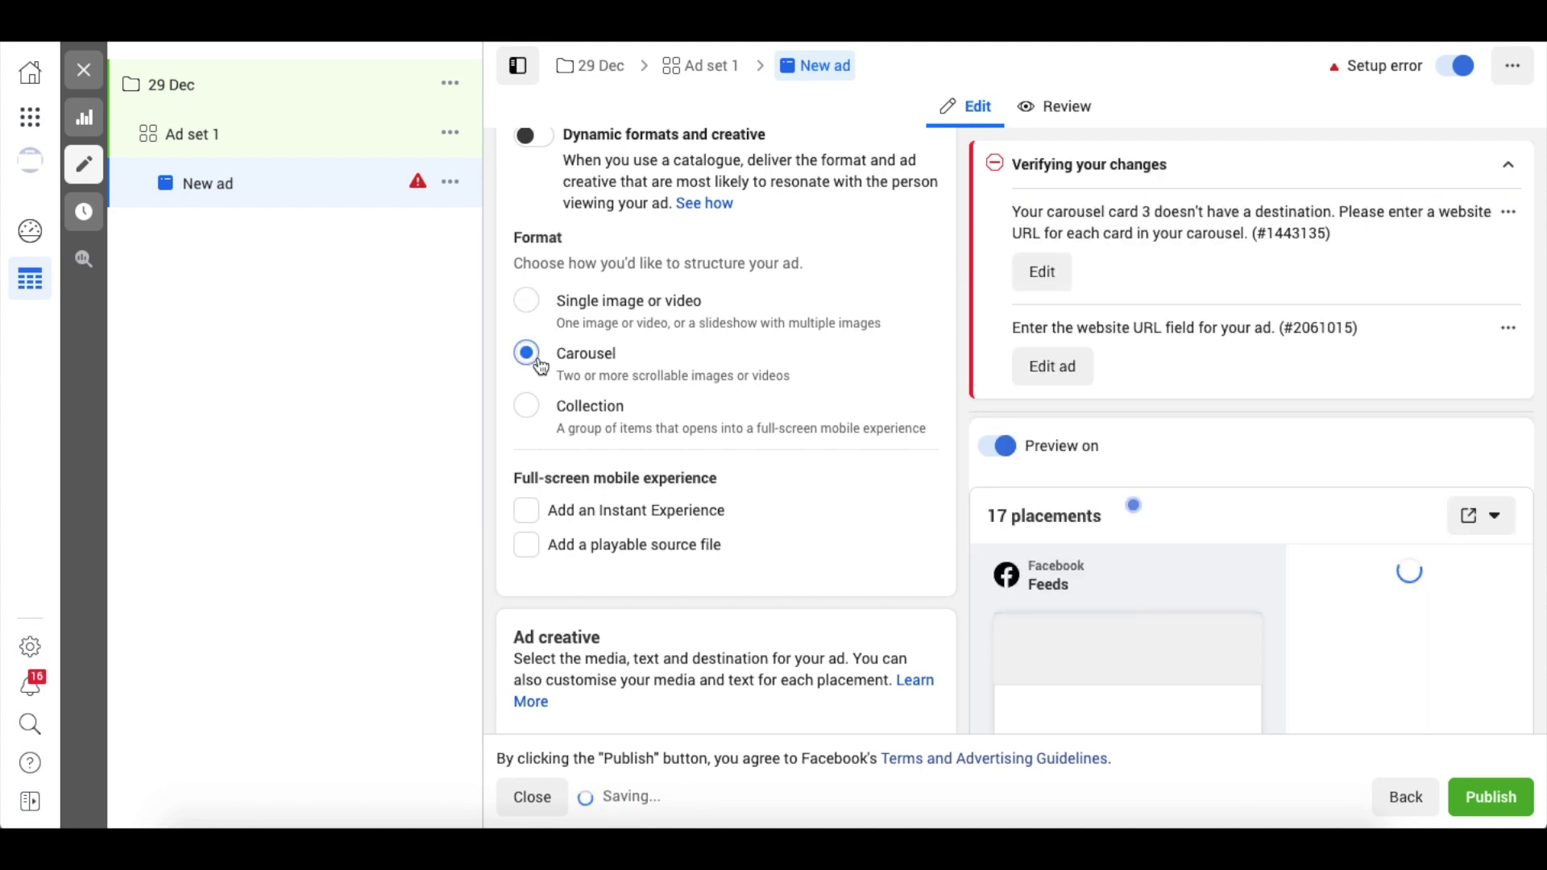
Step: Review the ad's carousel cards, including the fourth card's image, headline and website URL, and collapse that card
{"action": "scroll", "coordinate": [513, 524], "scroll_direction": "down", "scroll_amount": 5}
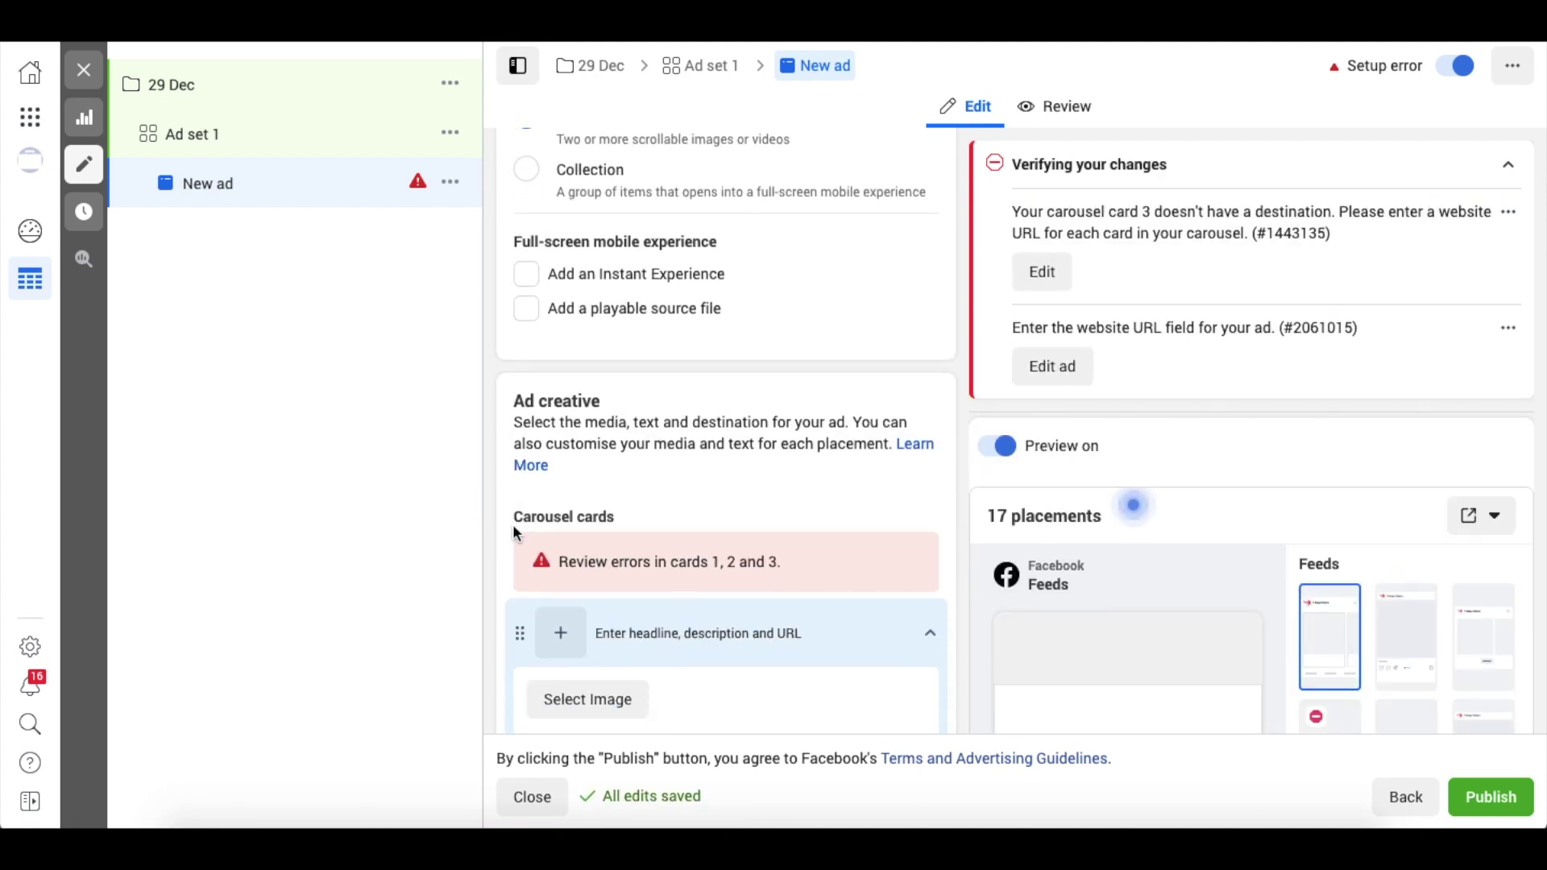
{"action": "scroll", "coordinate": [512, 524], "scroll_direction": "down", "scroll_amount": 1}
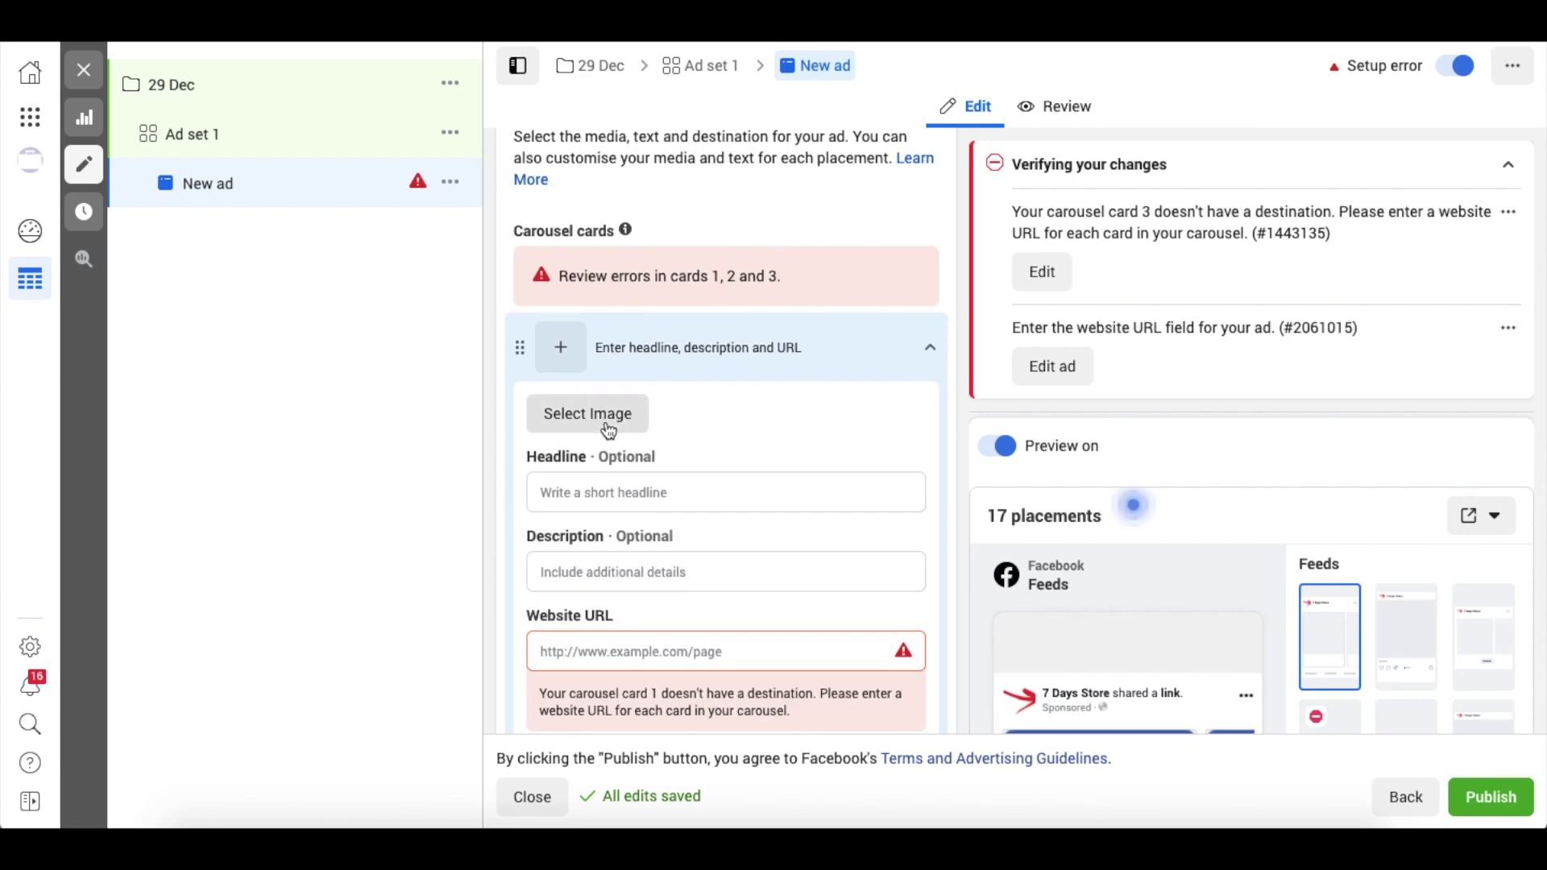
{"action": "scroll", "coordinate": [608, 430], "scroll_direction": "down", "scroll_amount": 1}
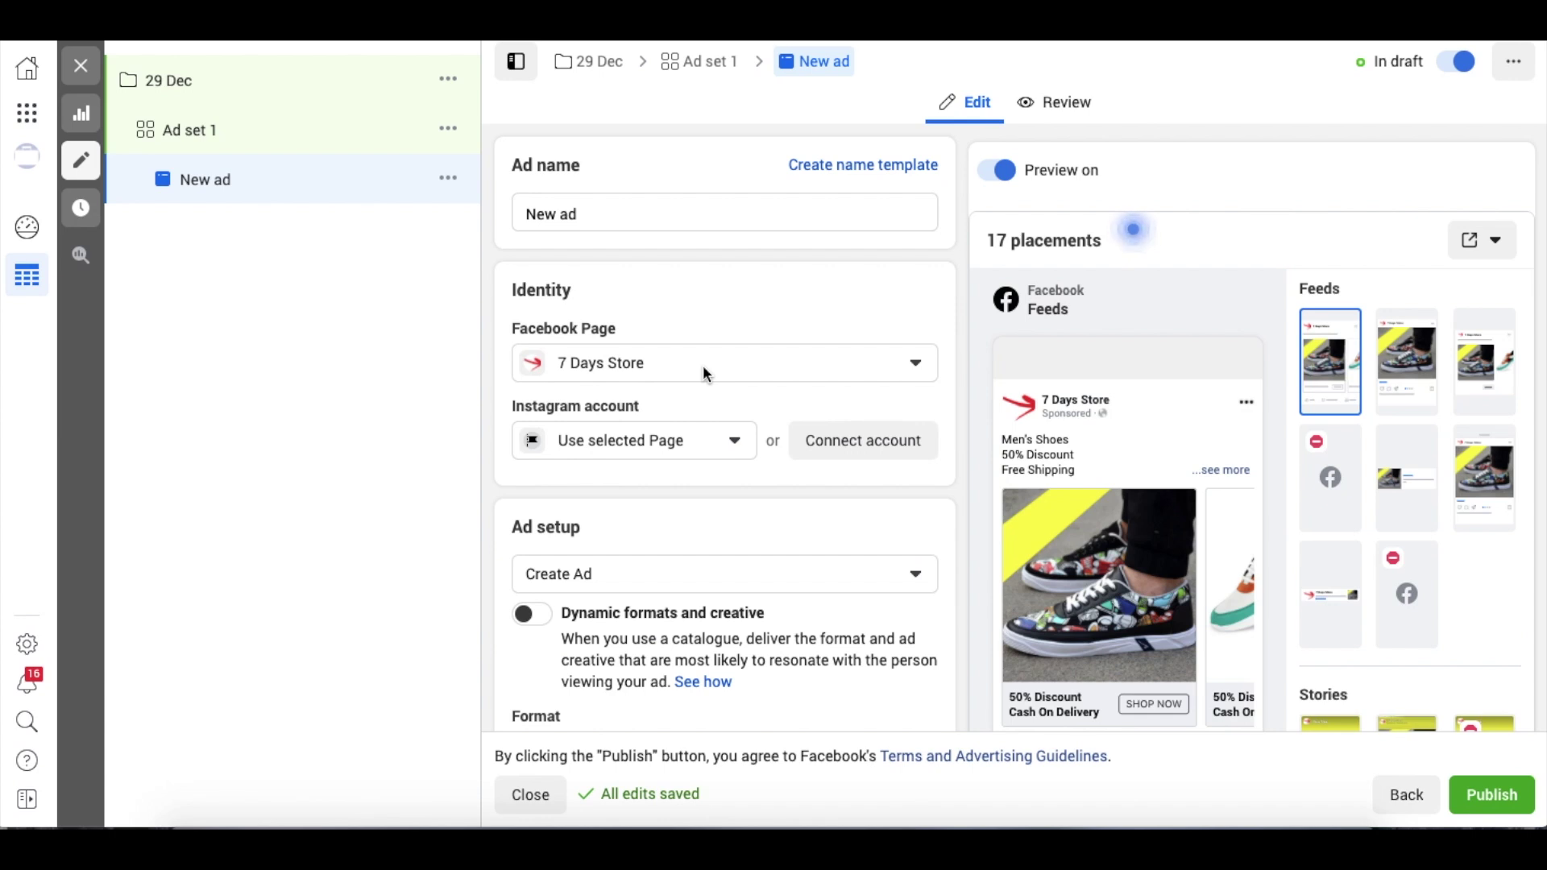
{"action": "scroll", "coordinate": [757, 497], "scroll_direction": "down", "scroll_amount": 3}
{"action": "scroll", "coordinate": [758, 500], "scroll_direction": "down", "scroll_amount": 10}
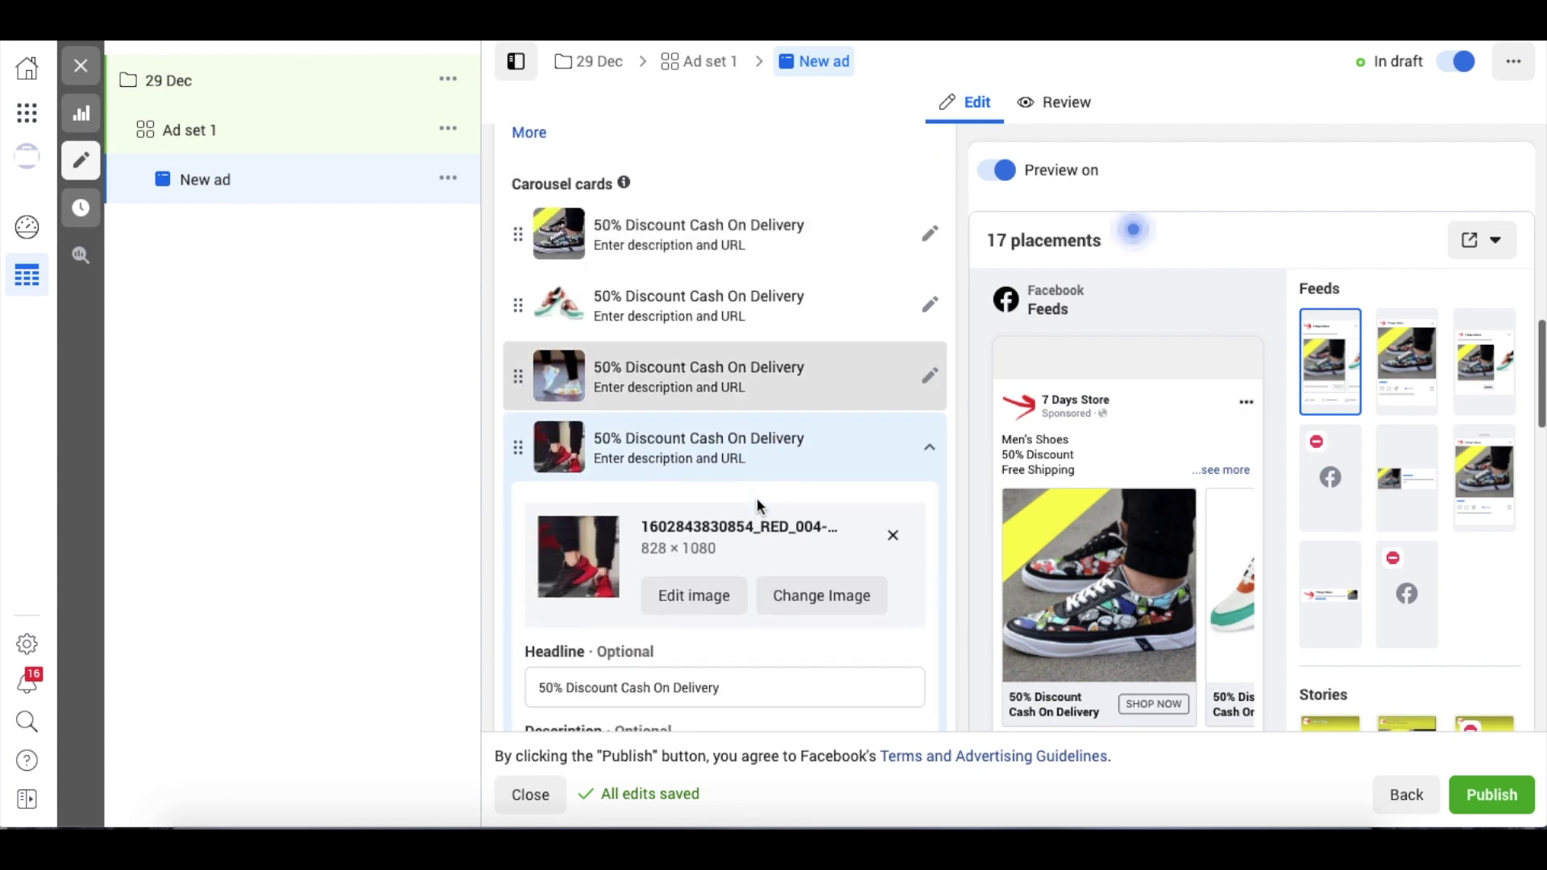
{"action": "scroll", "coordinate": [757, 496], "scroll_direction": "down", "scroll_amount": 1}
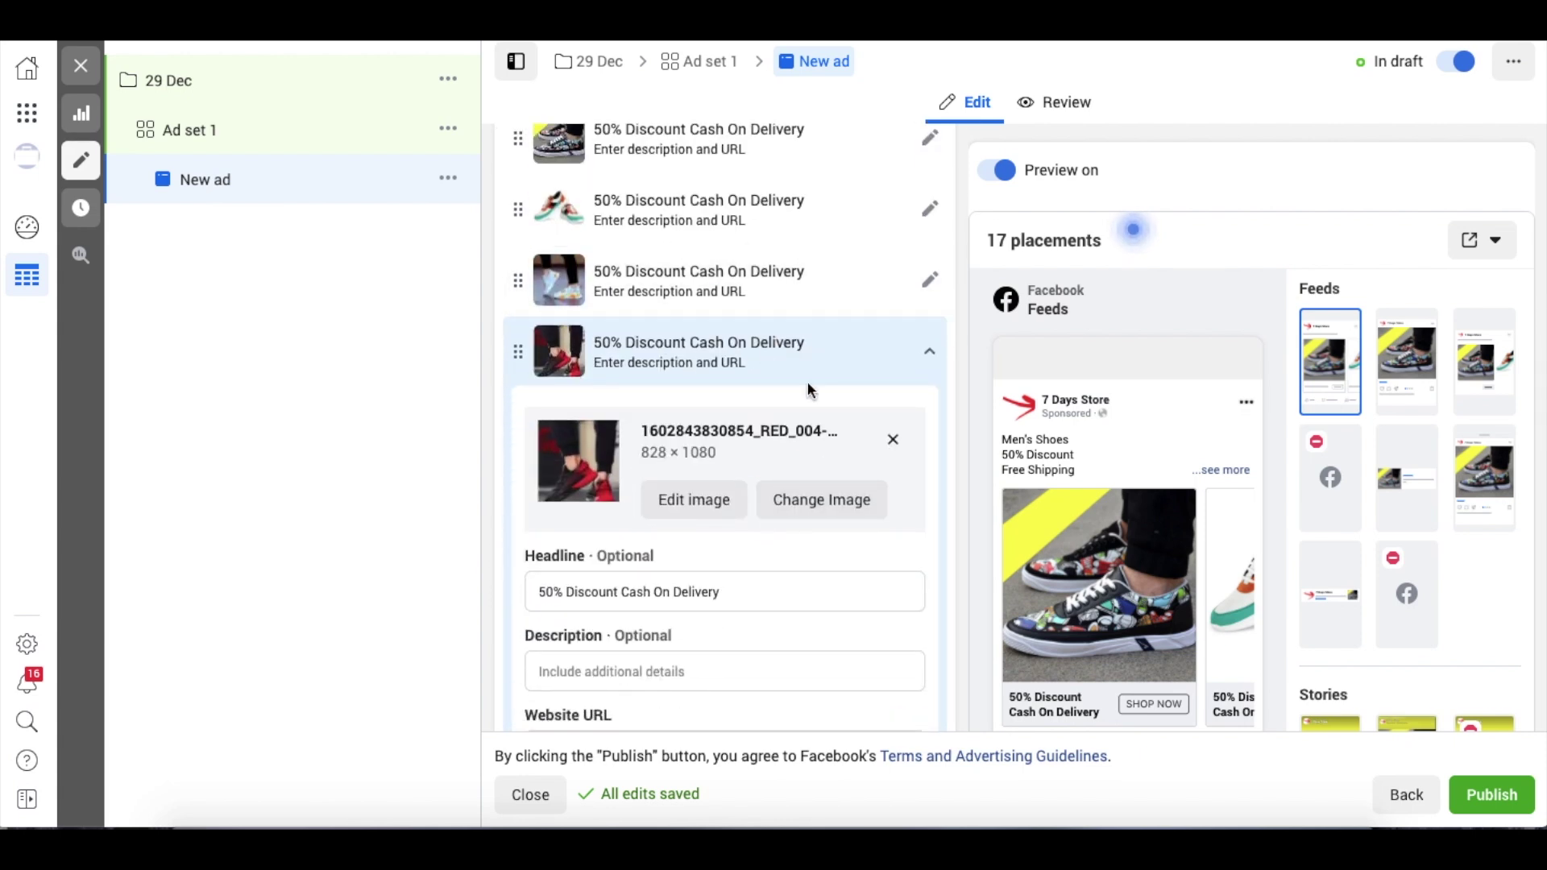
{"action": "scroll", "coordinate": [807, 380], "scroll_direction": "down", "scroll_amount": 5}
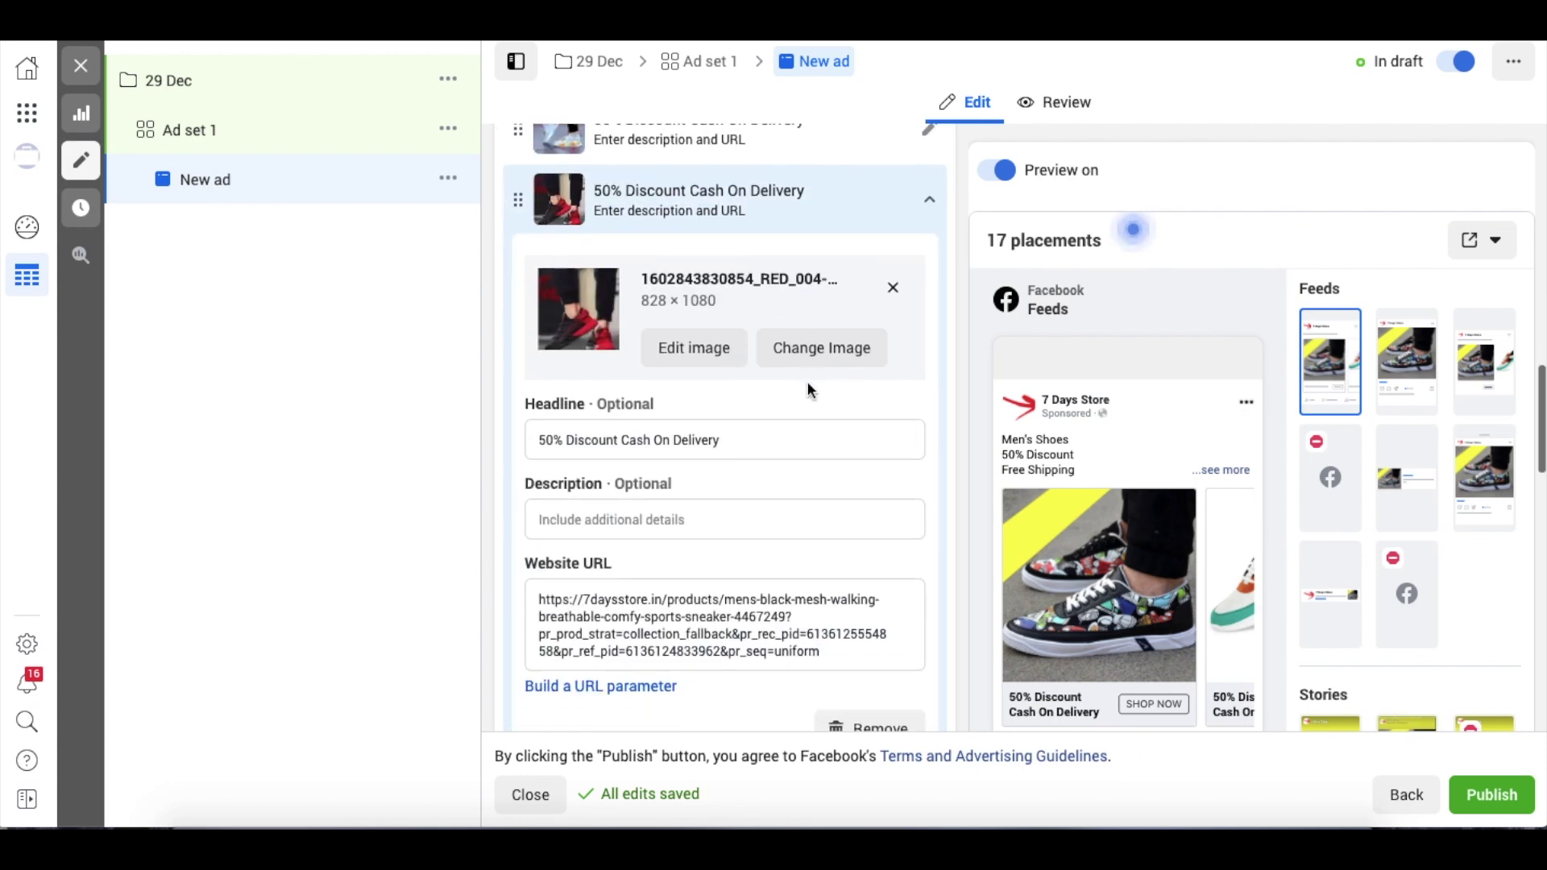
{"action": "scroll", "coordinate": [808, 382], "scroll_direction": "down", "scroll_amount": 1}
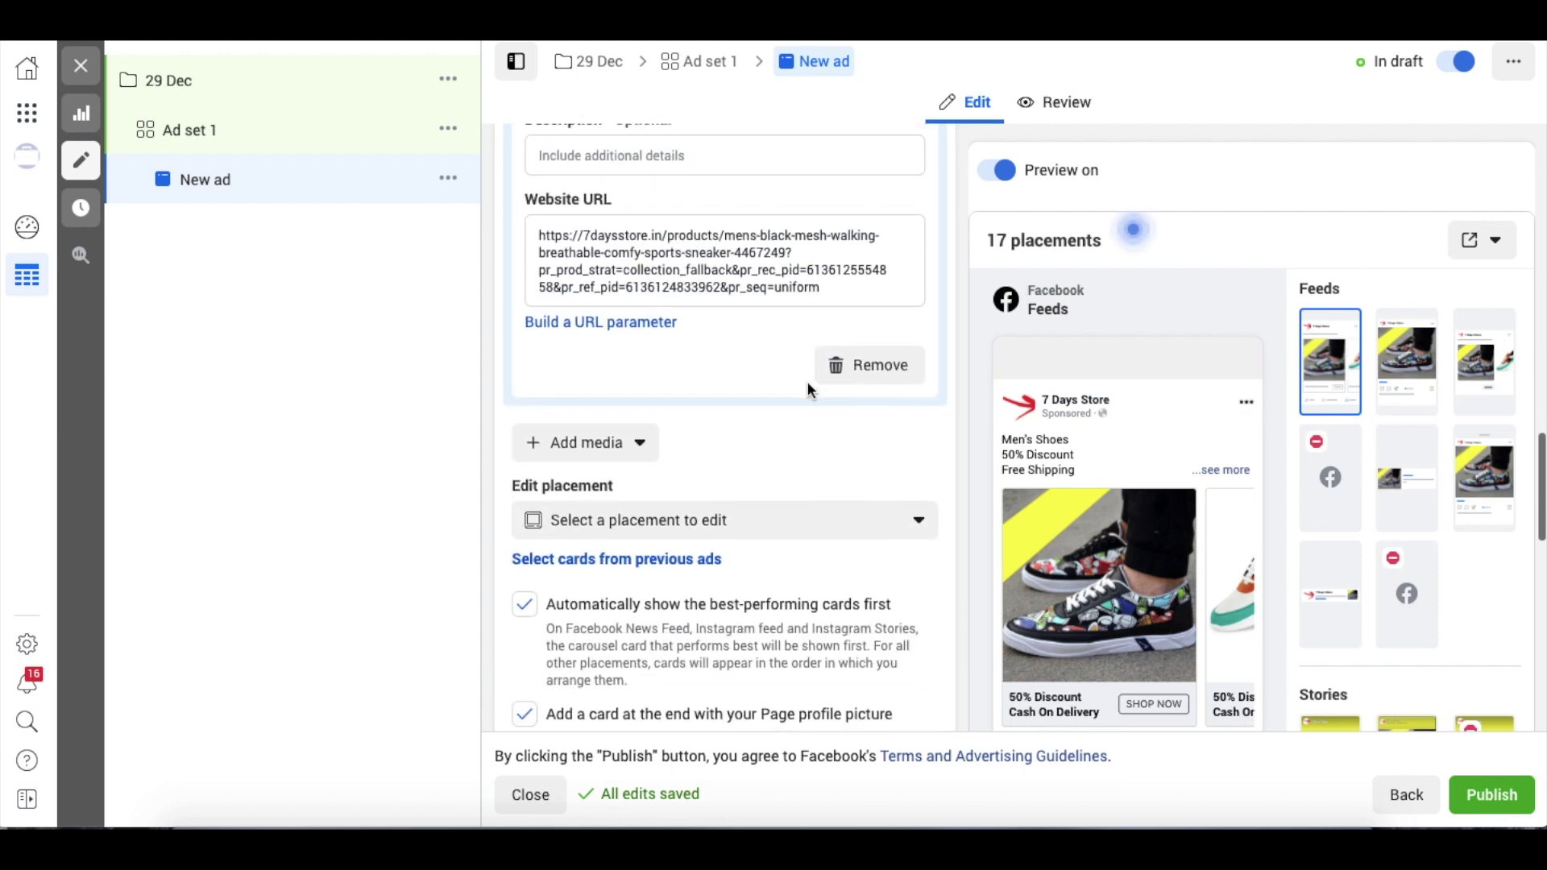
{"action": "scroll", "coordinate": [809, 388], "scroll_direction": "up", "scroll_amount": 5}
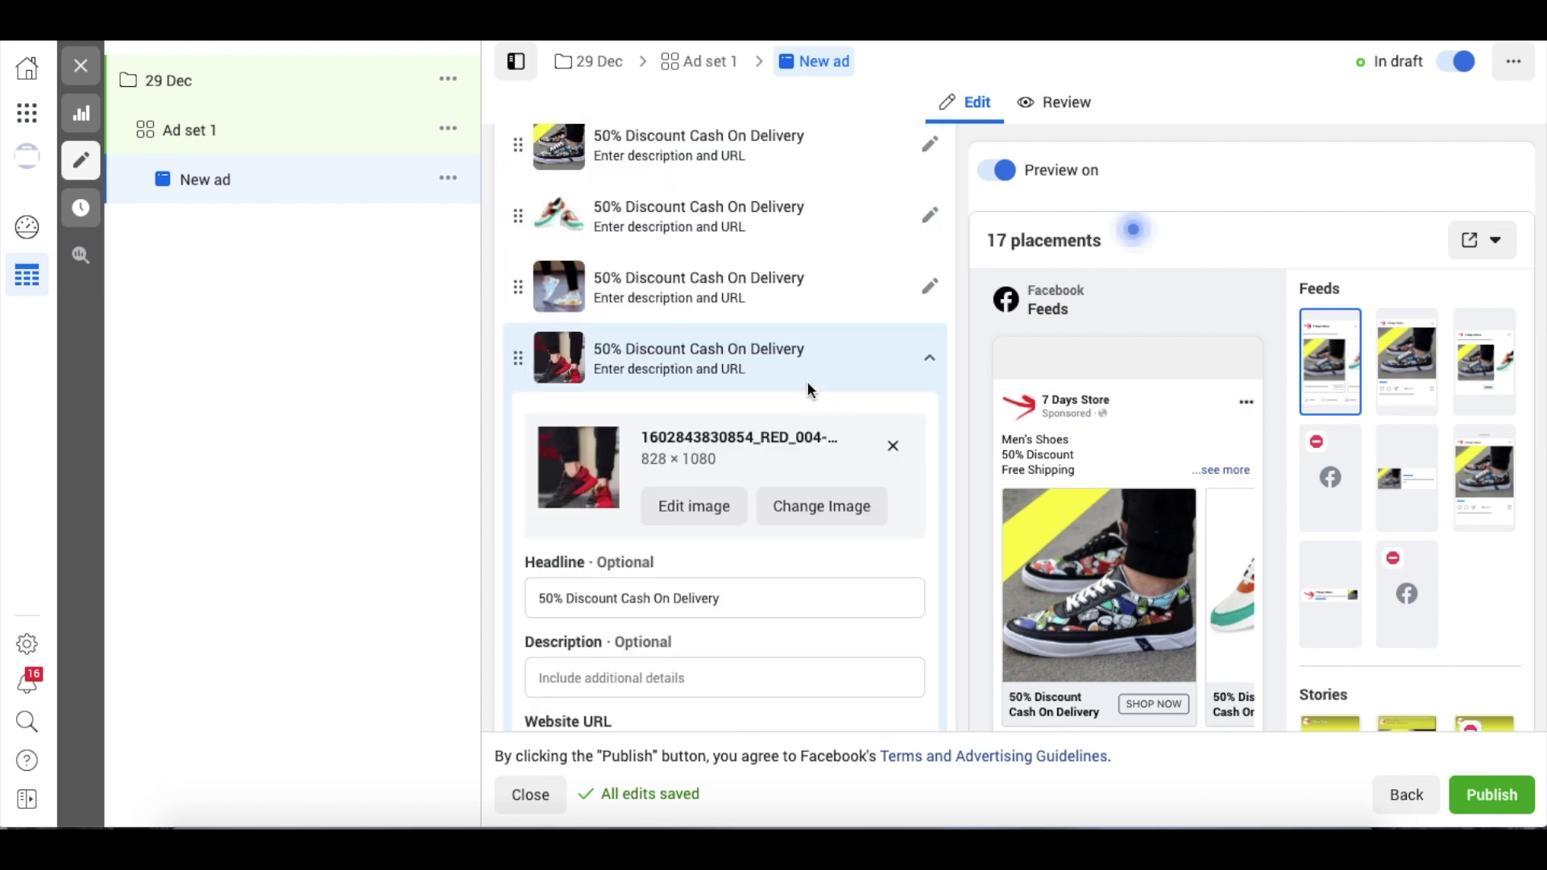
{"action": "left_click", "coordinate": [815, 379]}
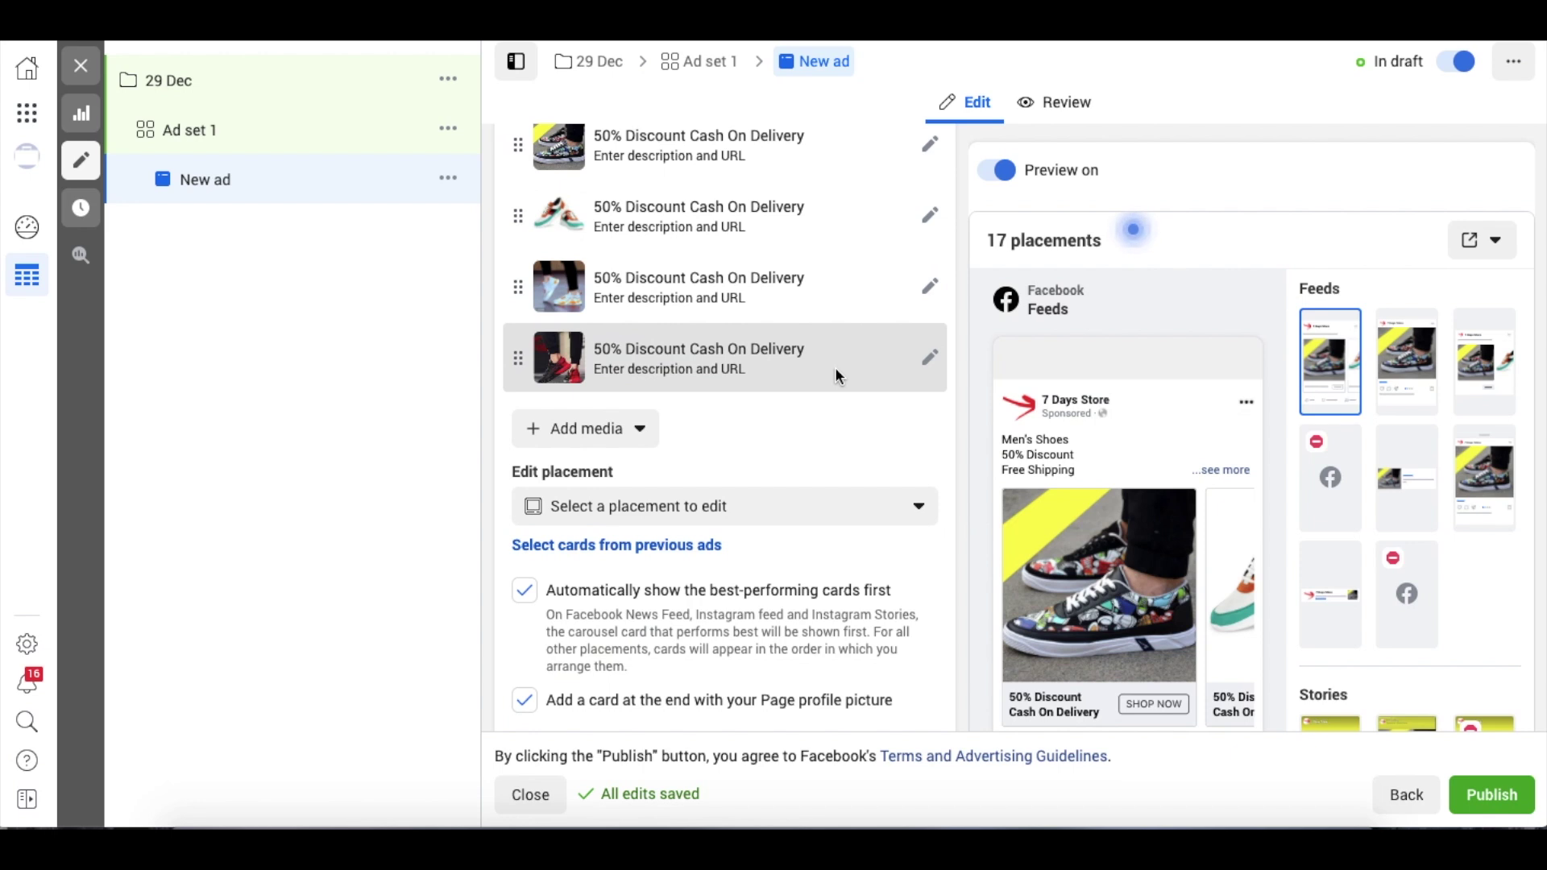
{"action": "scroll", "coordinate": [836, 375], "scroll_direction": "up", "scroll_amount": 3}
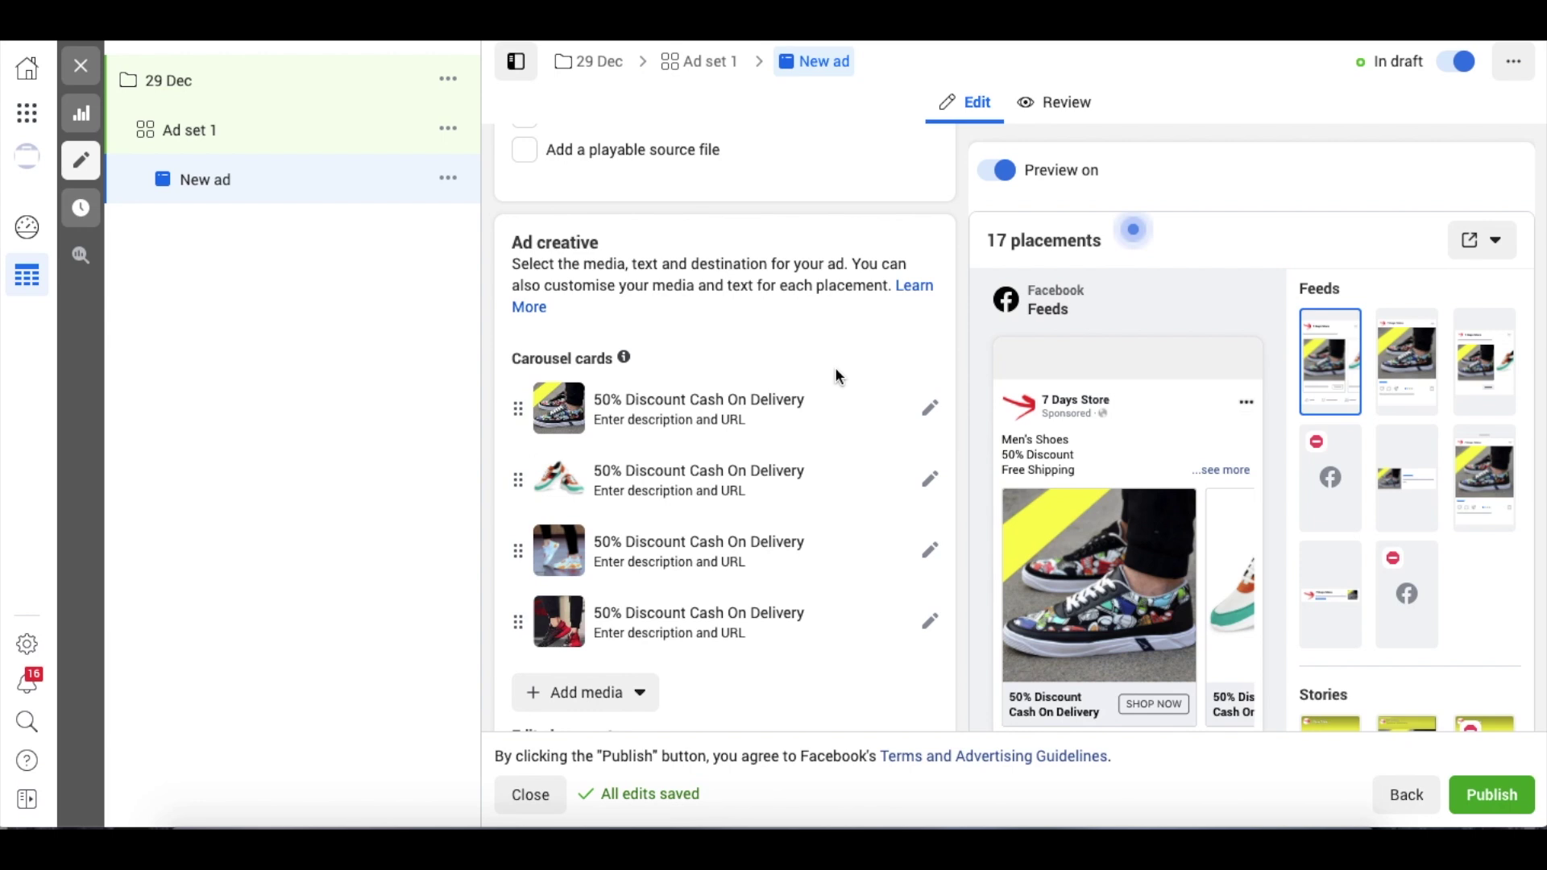
Step: Publish the 29 Dec campaign together with its ad set and ad
{"action": "left_click", "coordinate": [1488, 798]}
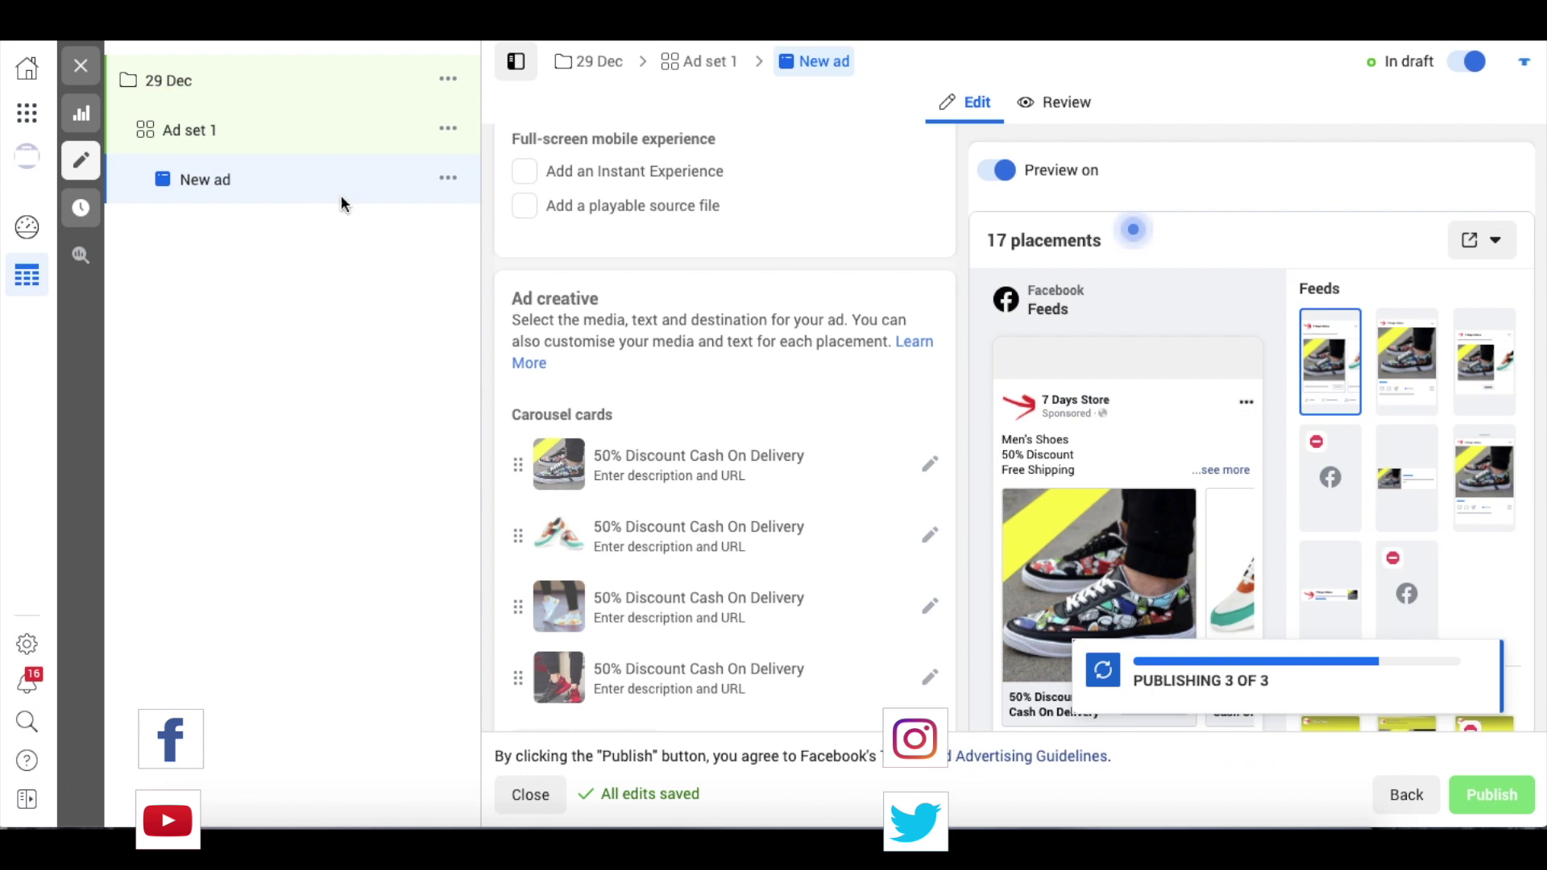
{"action": "mouse_move", "coordinate": [1173, 445]}
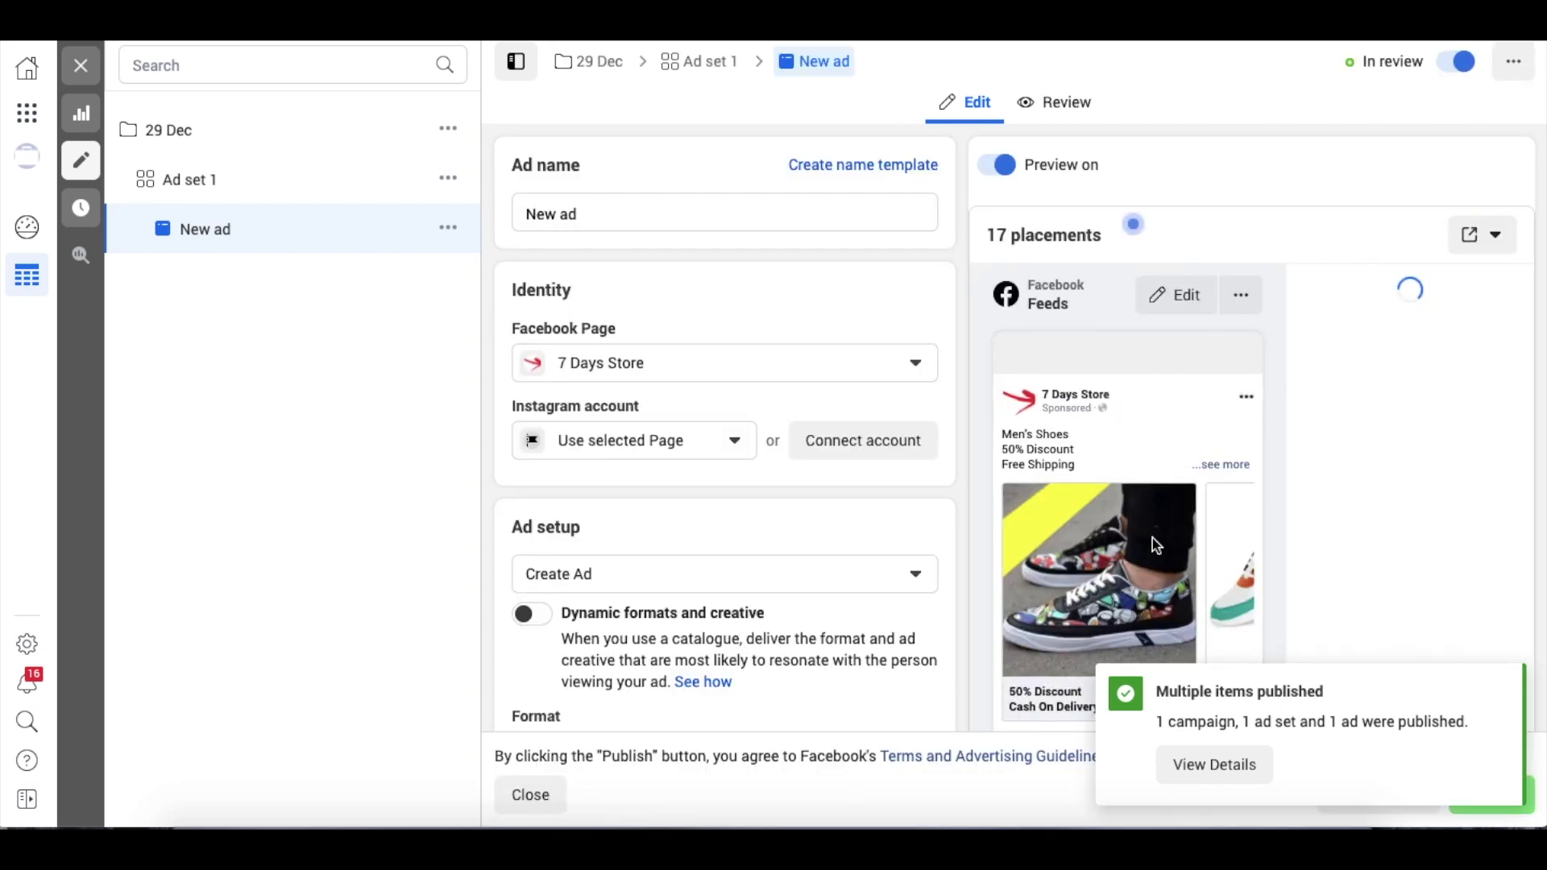
Step: Duplicate Ad set 1 within the original campaign, making 2 copies
{"action": "left_click", "coordinate": [448, 179]}
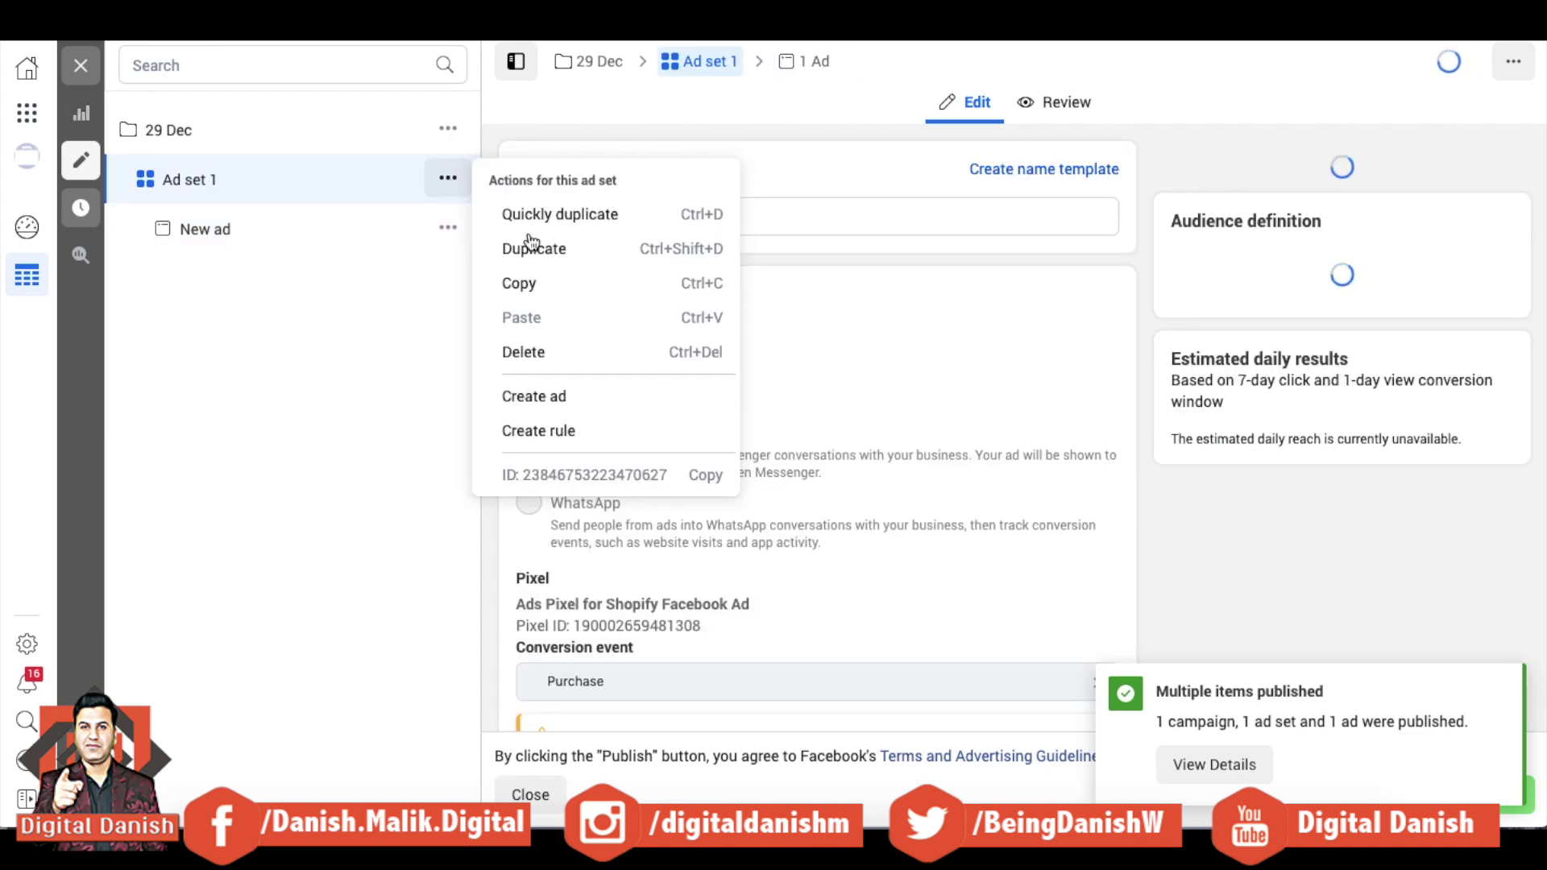
{"action": "left_click", "coordinate": [543, 245]}
{"action": "left_click", "coordinate": [448, 178]}
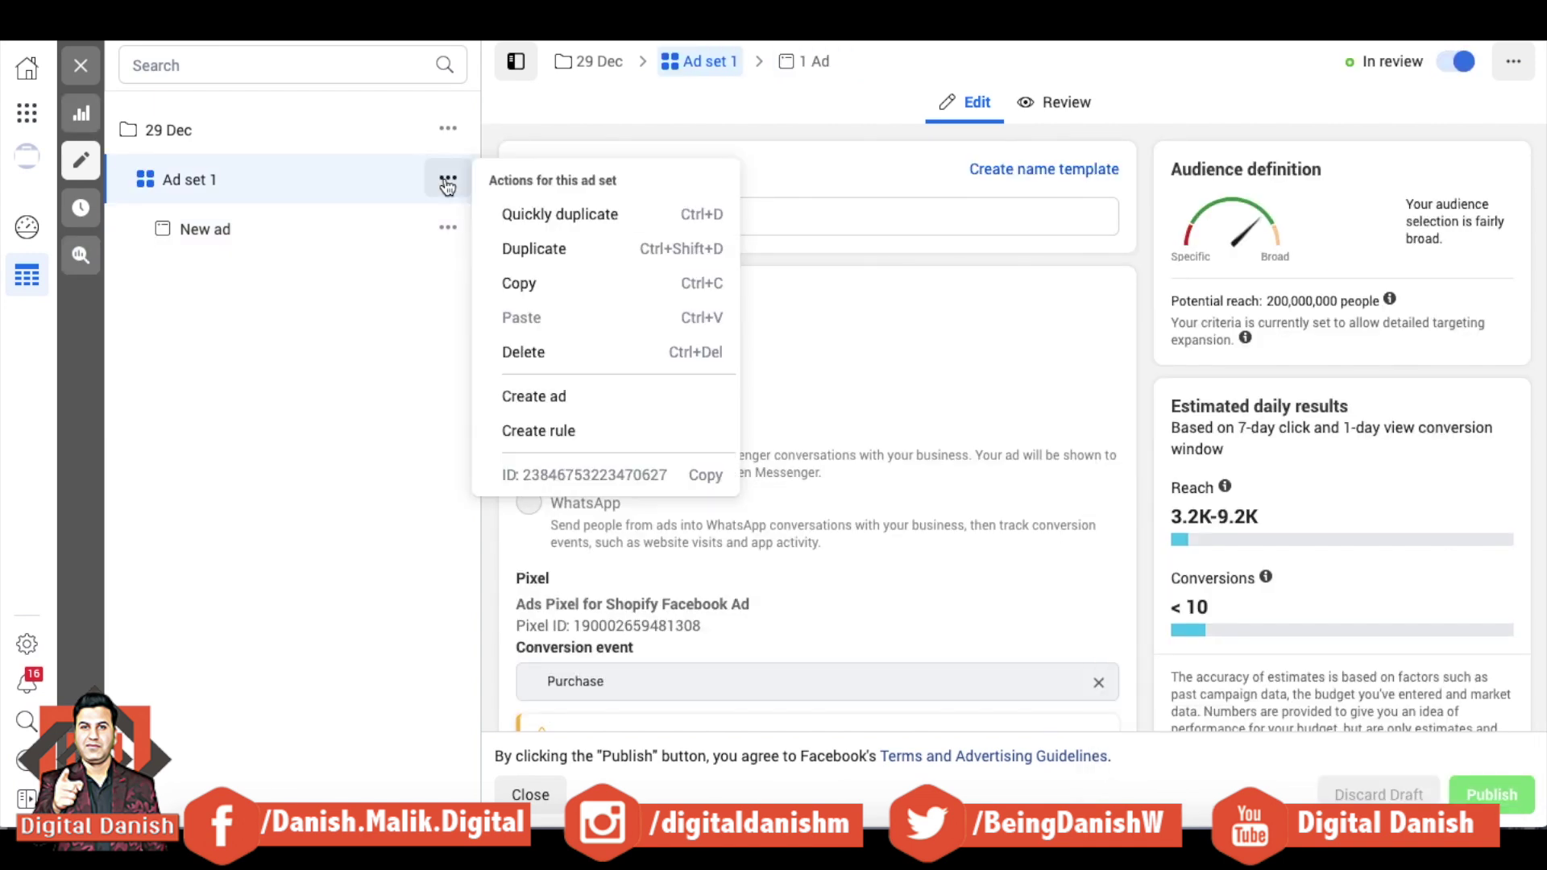
{"action": "left_click", "coordinate": [542, 250]}
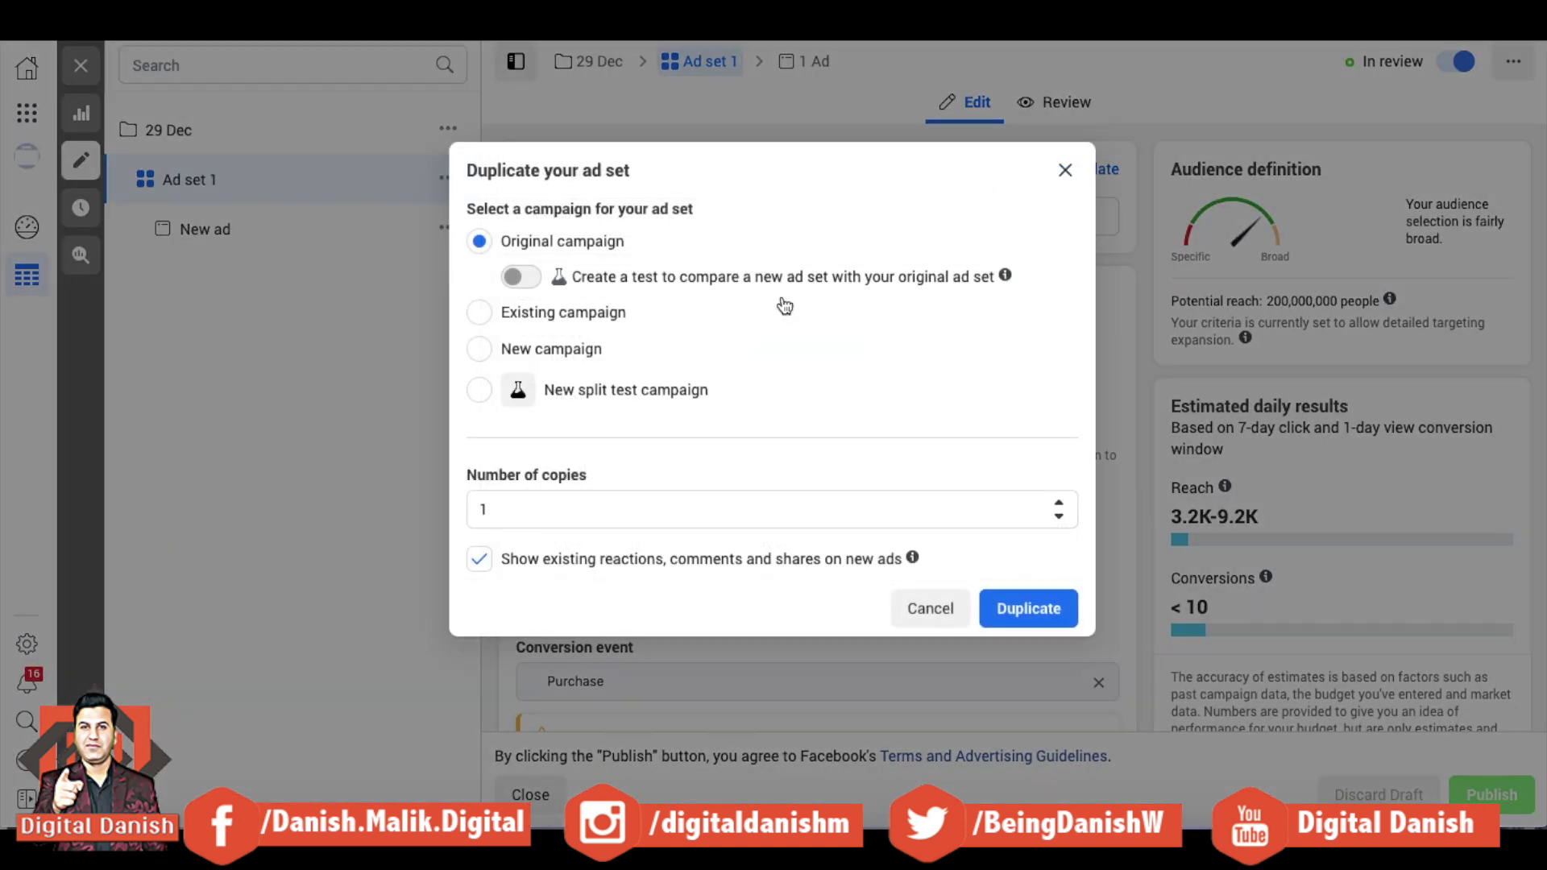
{"action": "left_click", "coordinate": [1058, 502]}
{"action": "left_click", "coordinate": [1028, 609]}
Step: Rename the first copied ad set to Ad set 2 and publish it with its ad
{"action": "left_click_drag", "start_coordinate": [577, 219], "coordinate": [703, 217]}
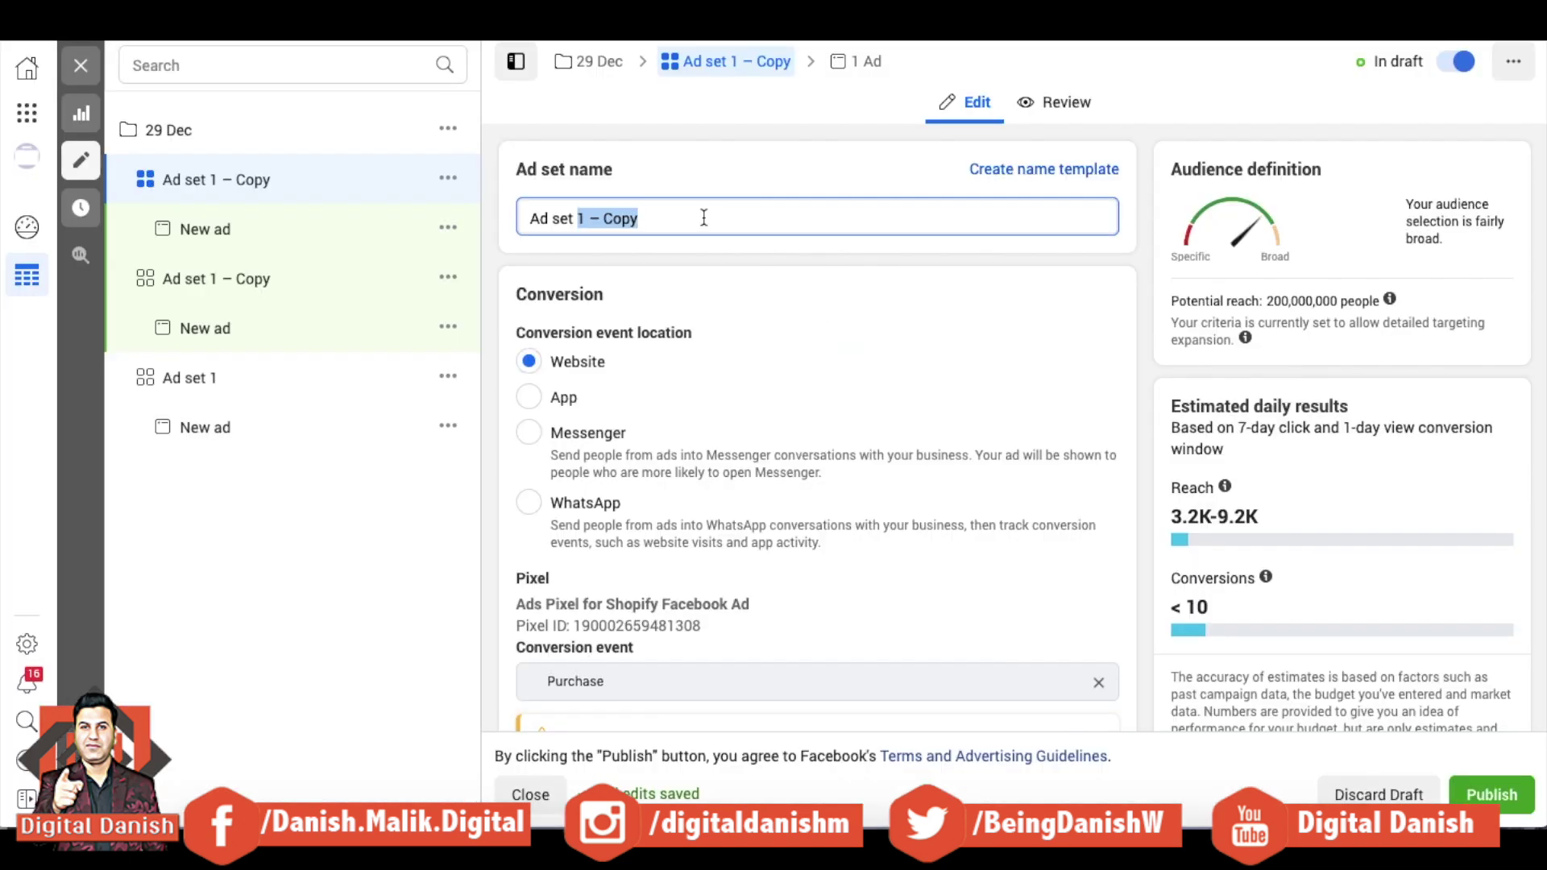
{"action": "type", "text": "2"}
{"action": "left_click", "coordinate": [1509, 795]}
Step: Rename the remaining copied ad set to Ad set 3 and publish it with its ad
{"action": "left_click_drag", "start_coordinate": [577, 218], "coordinate": [711, 215]}
{"action": "type", "text": "3"}
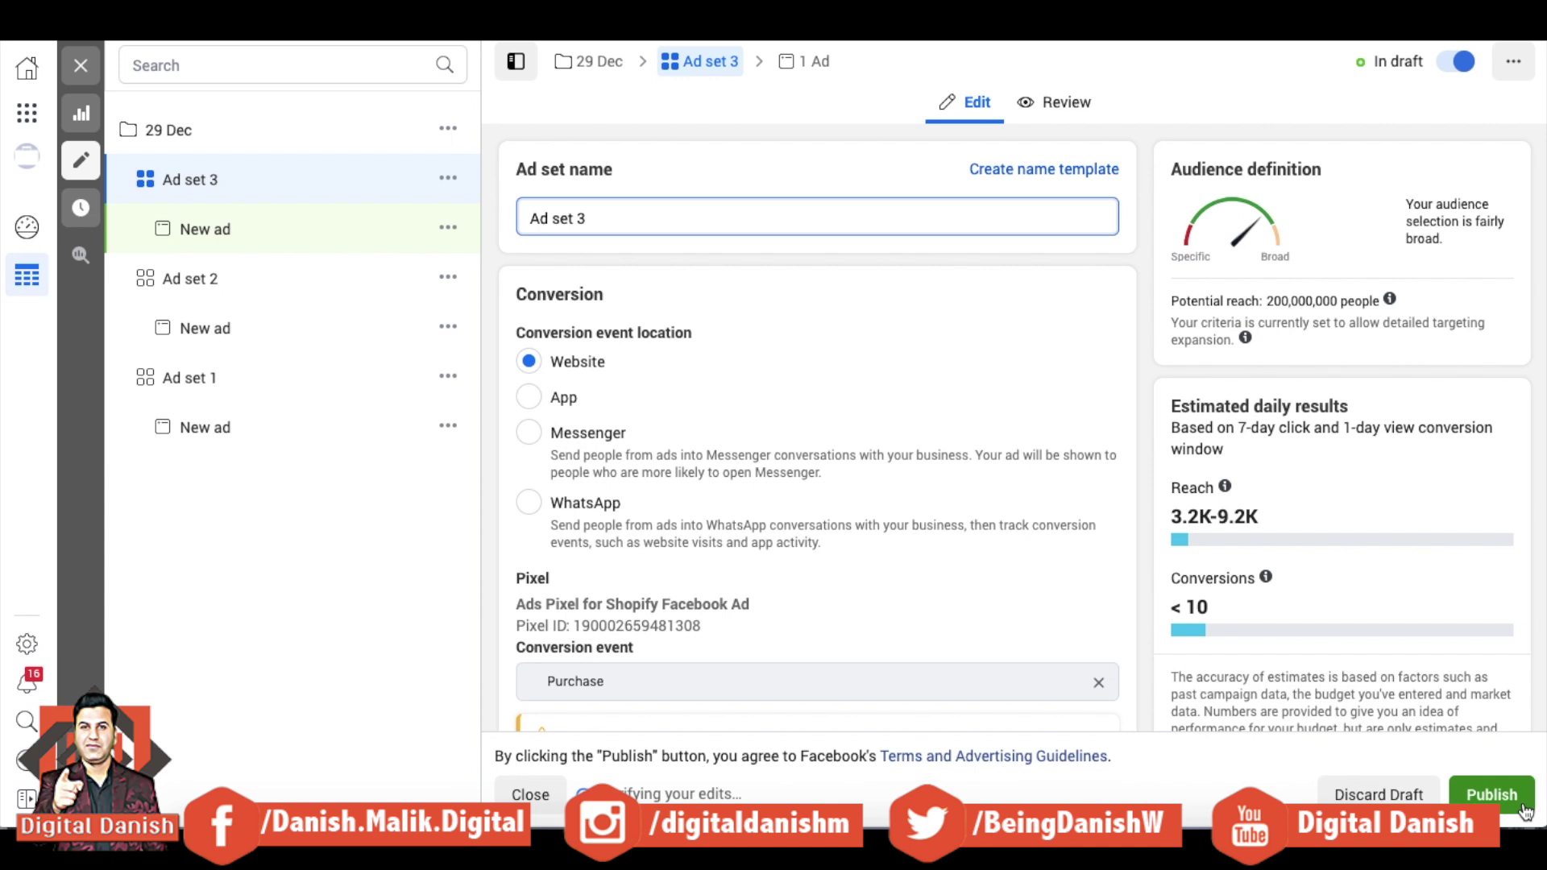
{"action": "left_click", "coordinate": [1523, 807]}
Step: Return to the Ads Manager campaign list and set the reporting date range to Lifetime
{"action": "left_click", "coordinate": [26, 113]}
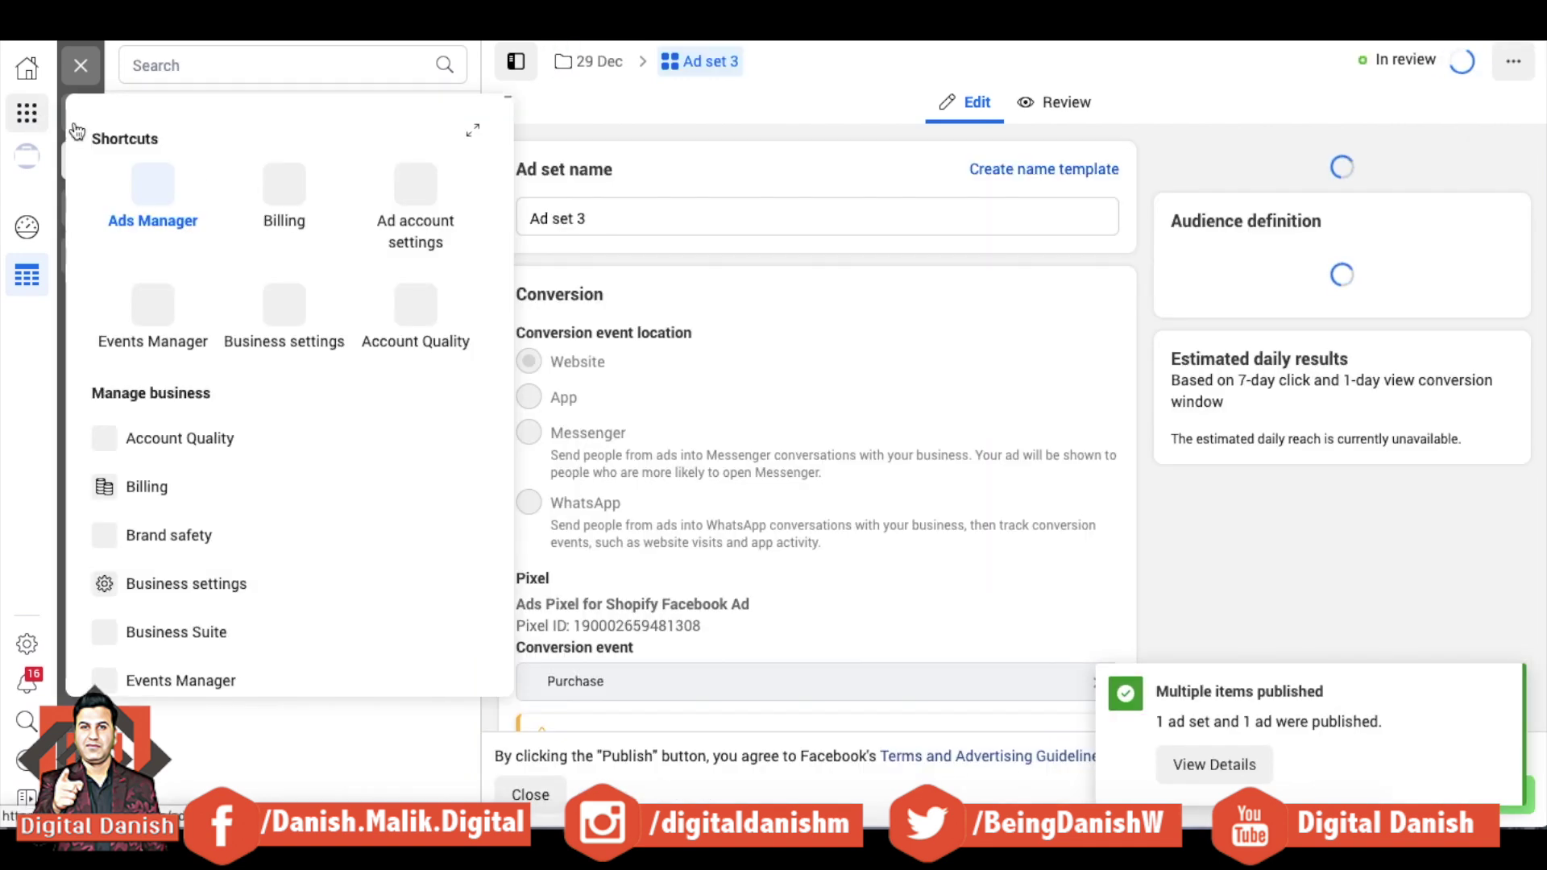
{"action": "left_click", "coordinate": [152, 187]}
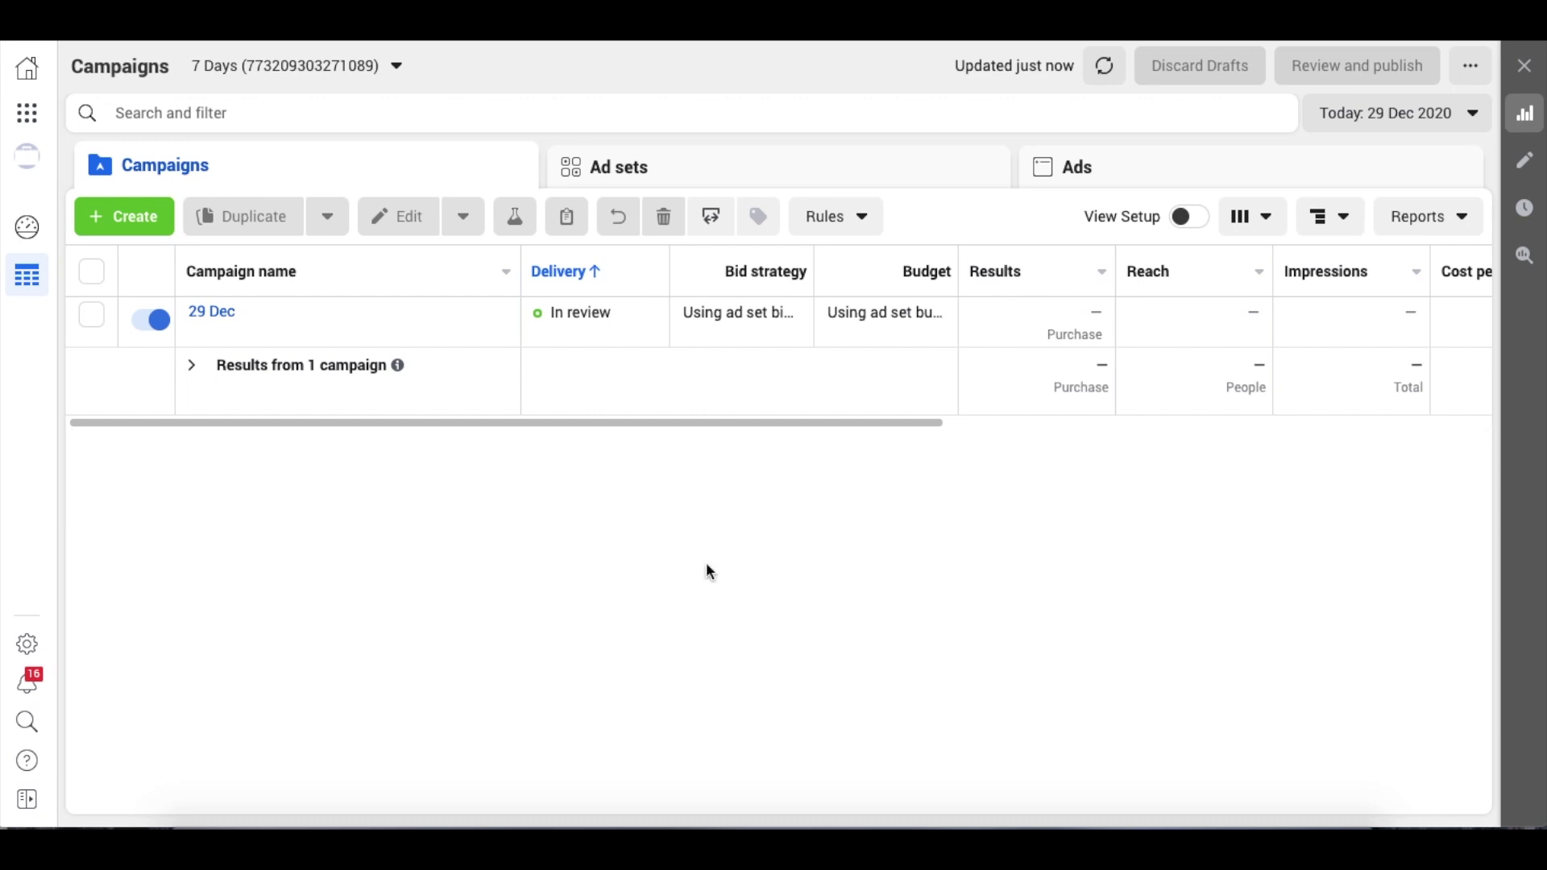
{"action": "left_click", "coordinate": [1440, 121]}
{"action": "left_click", "coordinate": [1399, 204]}
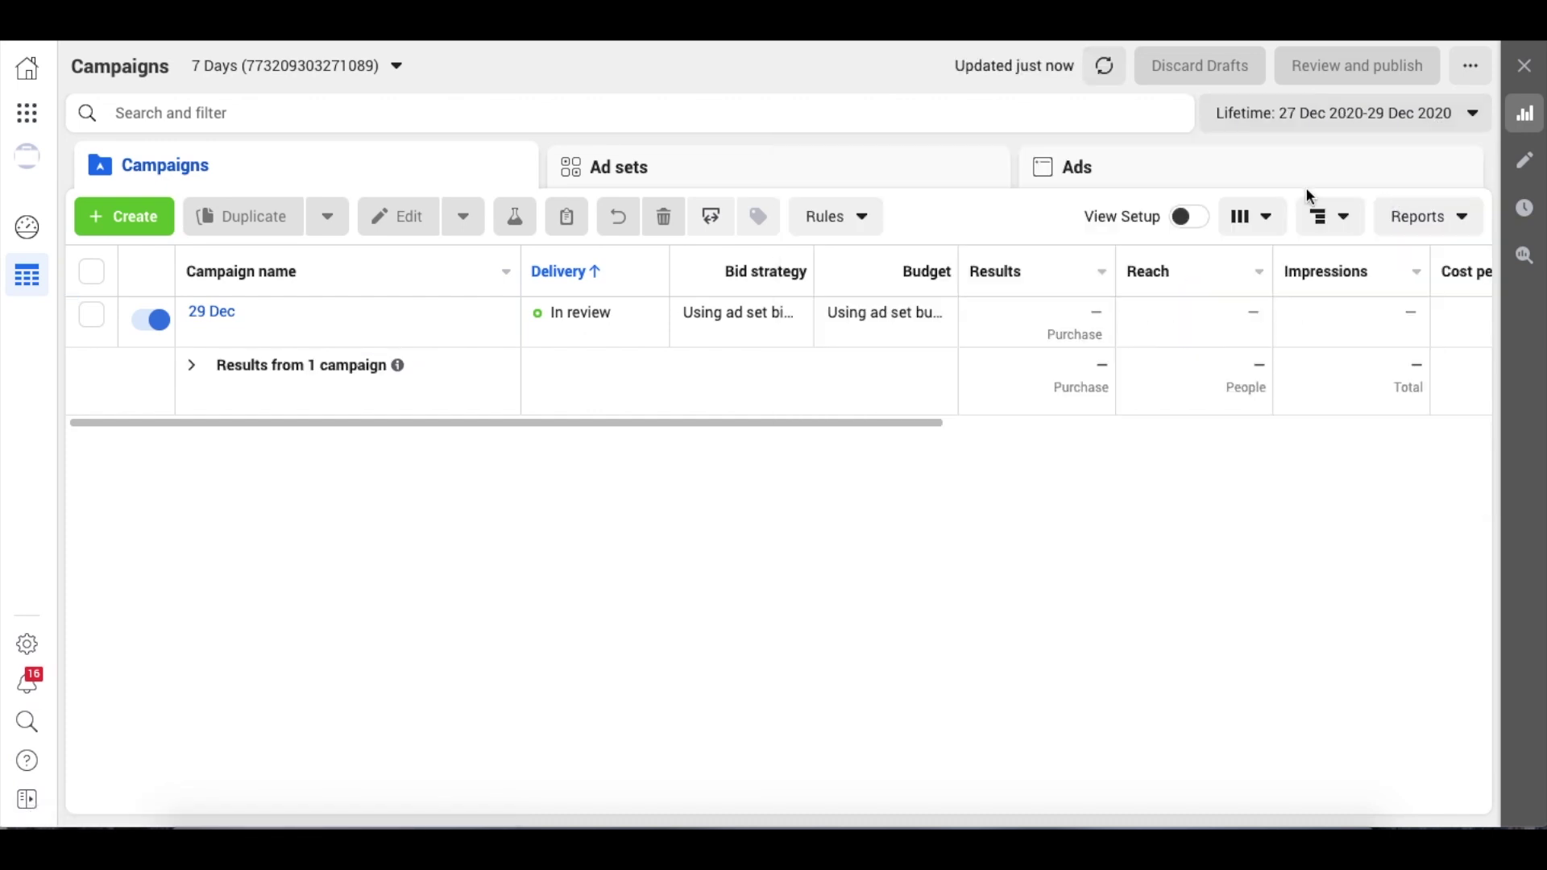
Step: Open the 29 Dec campaign to view its ad sets
{"action": "left_click_drag", "start_coordinate": [539, 428], "coordinate": [443, 437]}
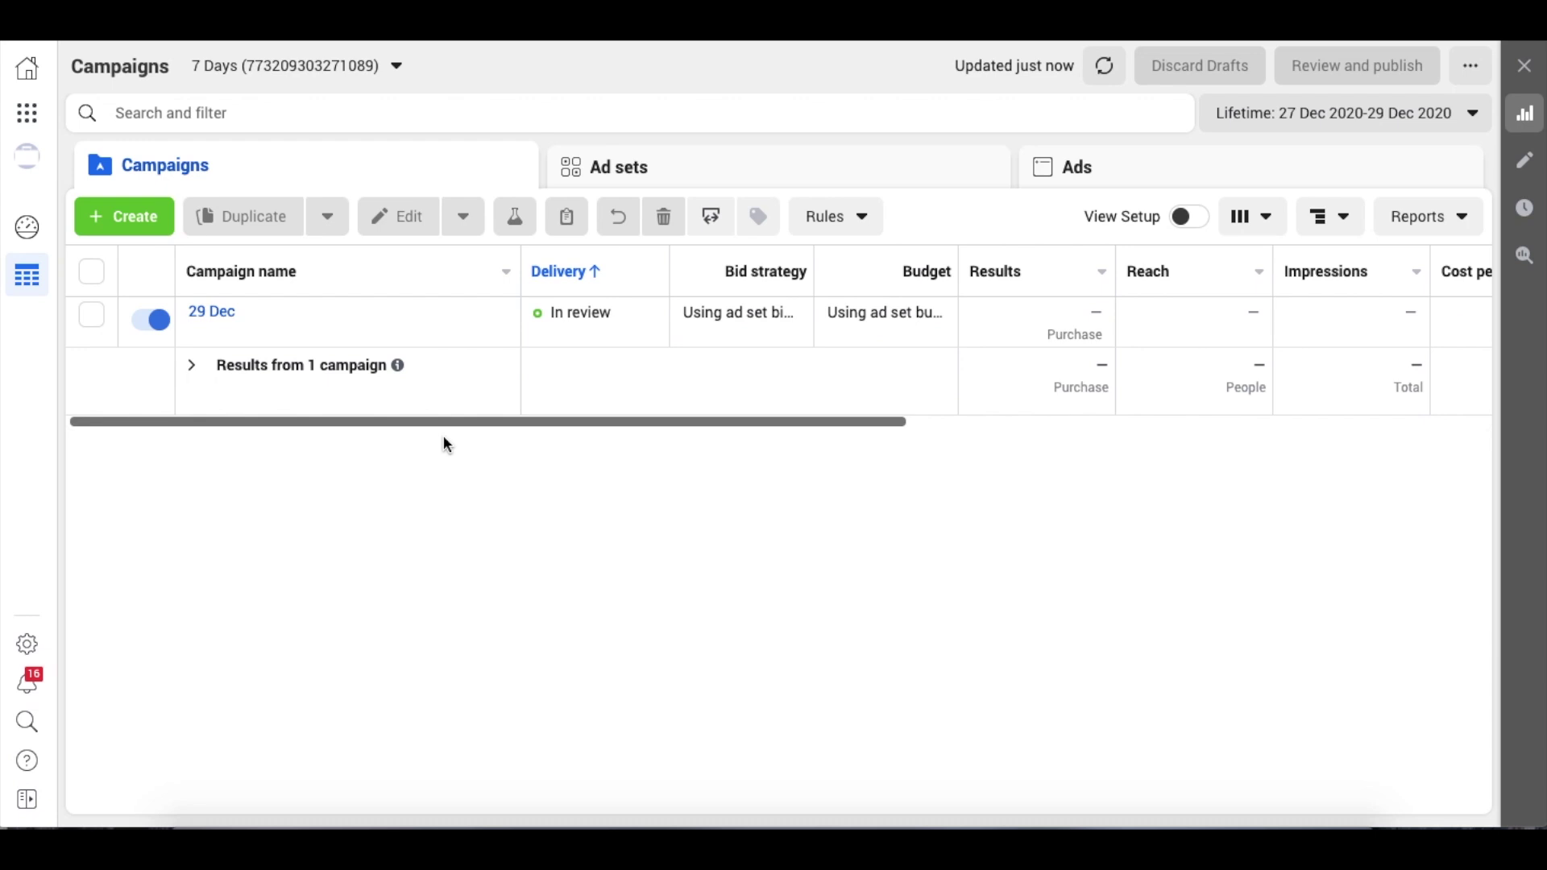
{"action": "mouse_move", "coordinate": [218, 315]}
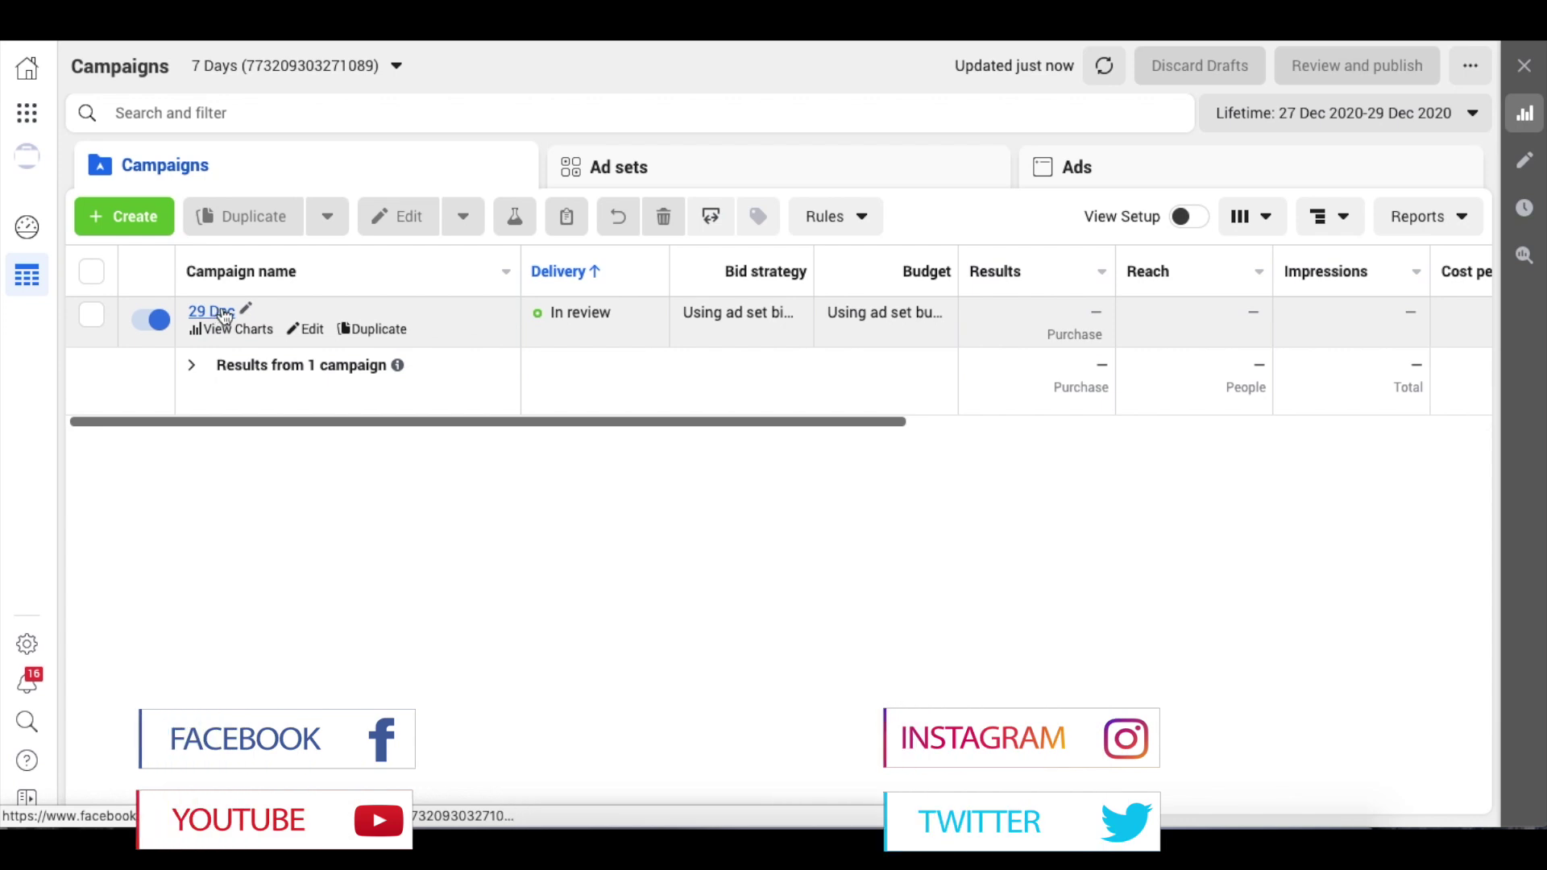
{"action": "left_click", "coordinate": [217, 312]}
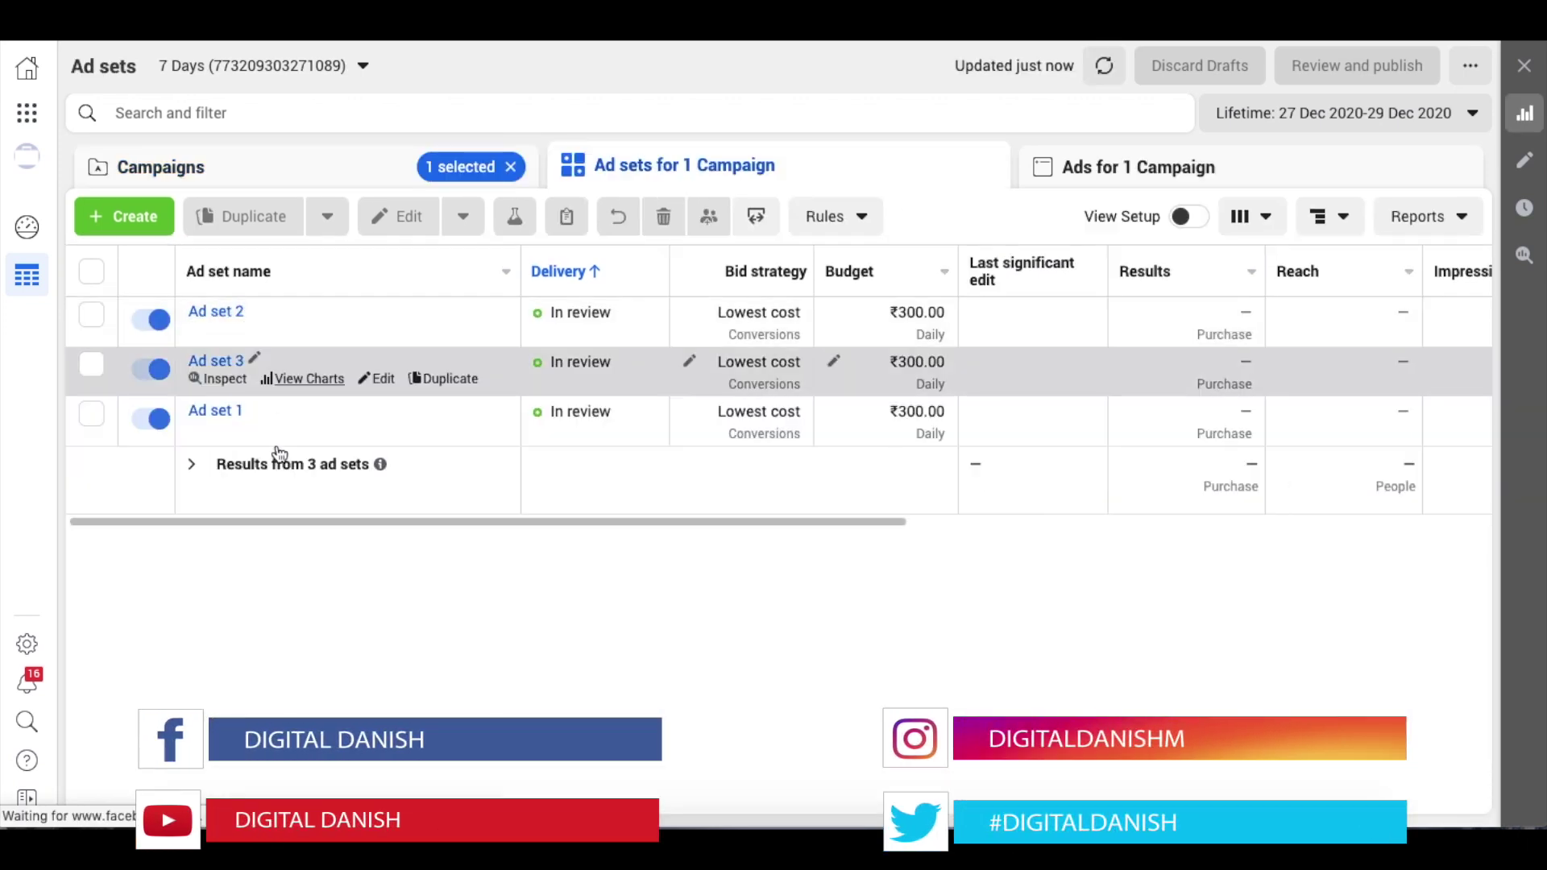